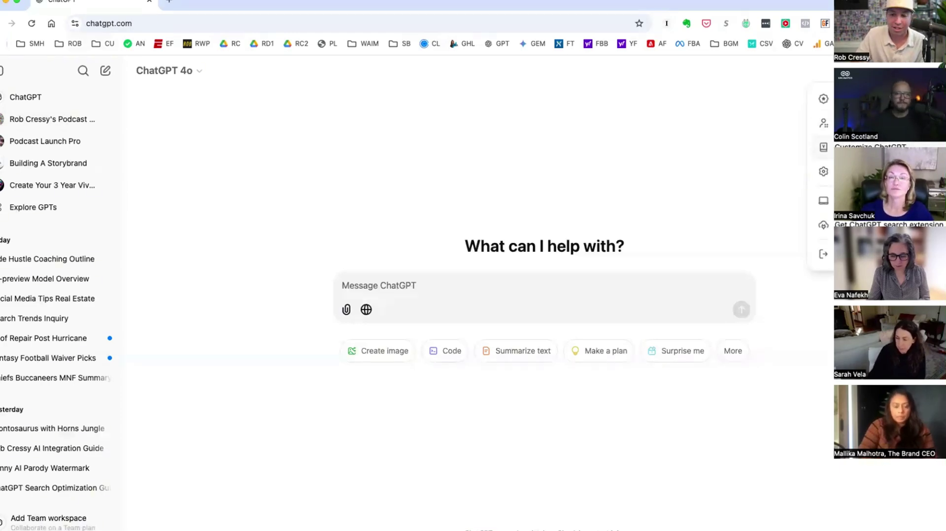
Review the custom instructions describing the coaching business in the ChatGPT customization settings, then close them without changes.
left_click(823, 147)
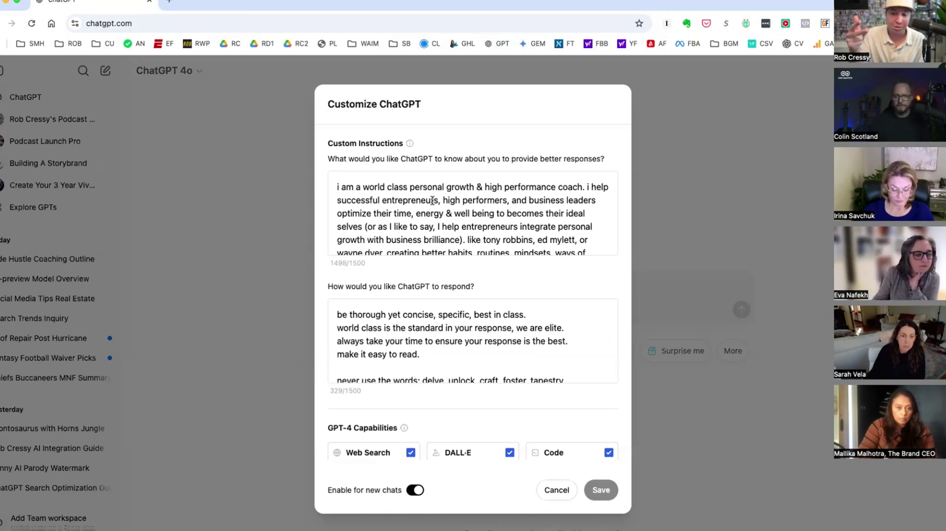
scroll(432, 200, "down", 5)
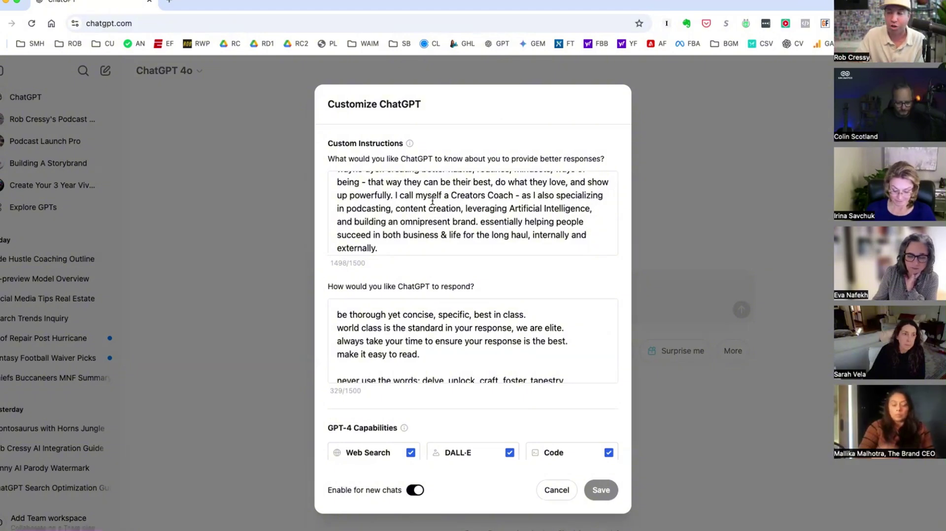
left_click(556, 489)
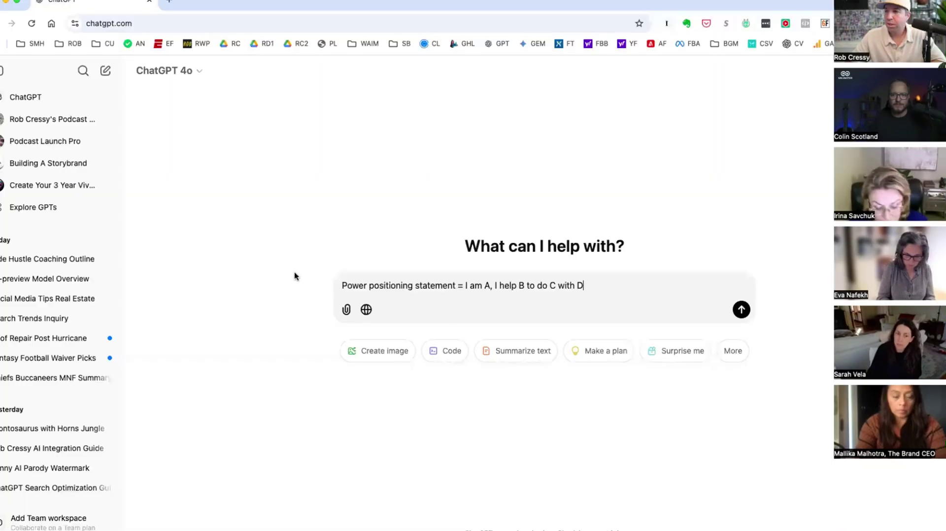
Replace the prompt's opening "Power positioning statement =" with the separate line "i am hosting a webinar right now. here's context:".
left_click(469, 287)
left_click_drag(463, 287, 340, 286)
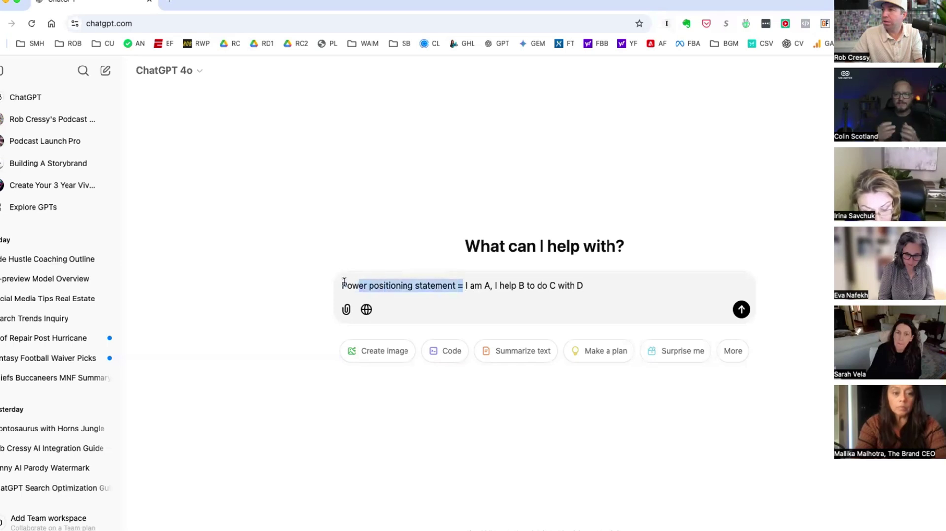
key("BackSpace")
type("i am hosting a webinar right now. here's context:")
key("shift+Return")
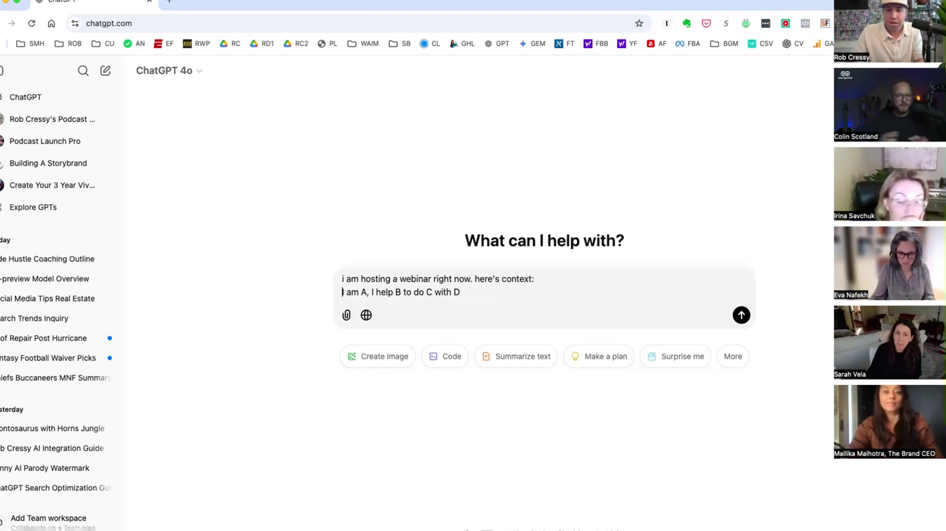
Replace placeholder A in the positioning statement with "coach and entrepreneur".
left_click(366, 294)
key("BackSpace")
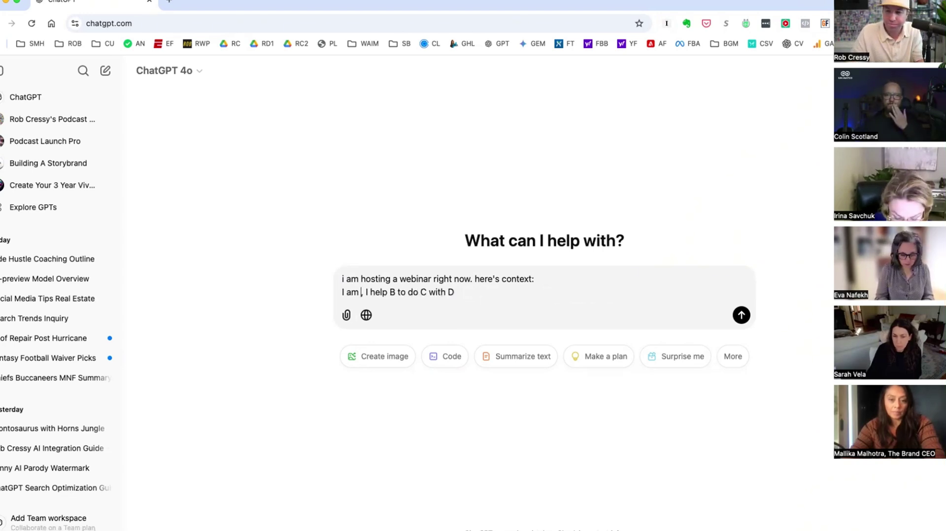
type("coach and ent")
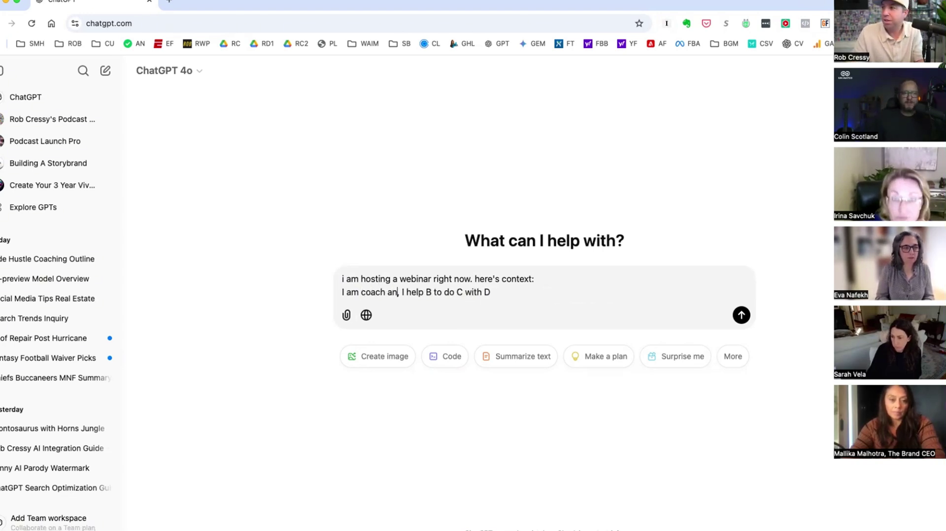
type("repreneur")
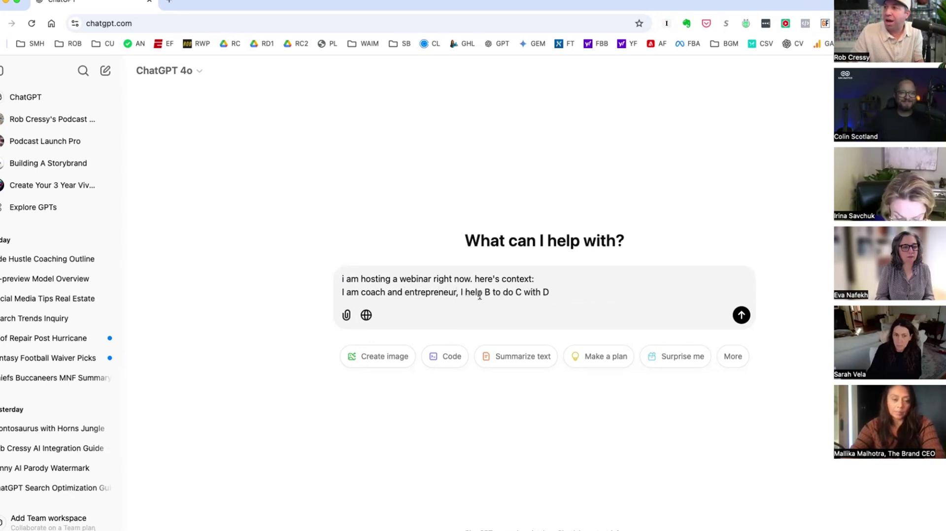
Replace placeholder B in the positioning statement with "business leaders and executives".
left_click(490, 293)
key("BackSpace")
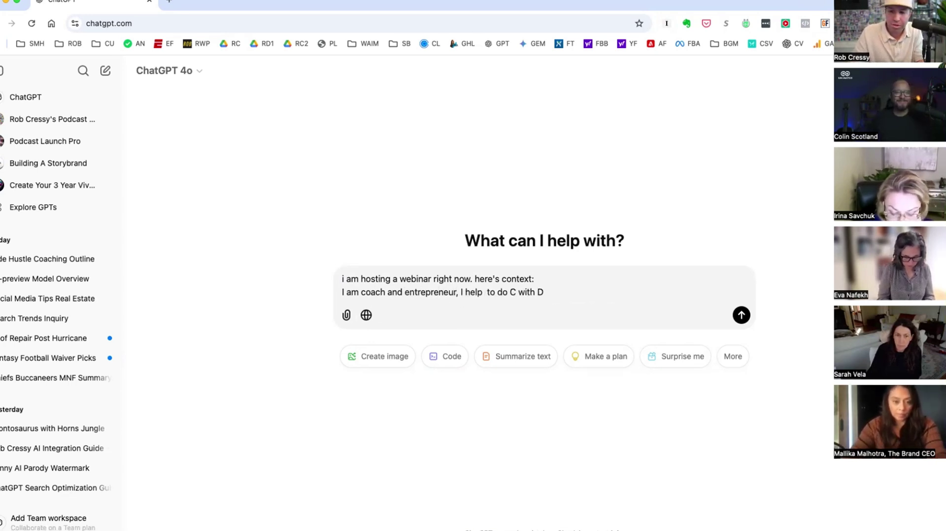
type("high")
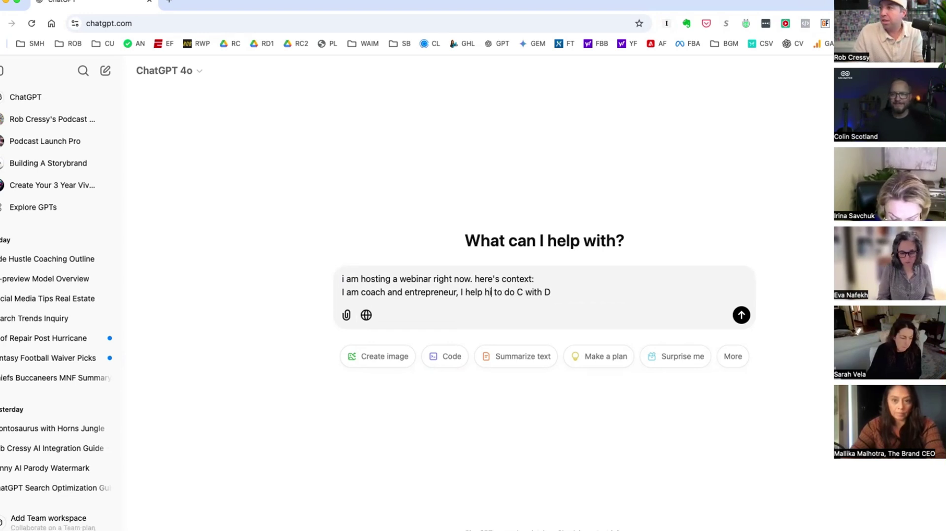
key("BackSpace")
key("BackSpace")
key("BackSpace")
key("BackSpace")
type("business leader")
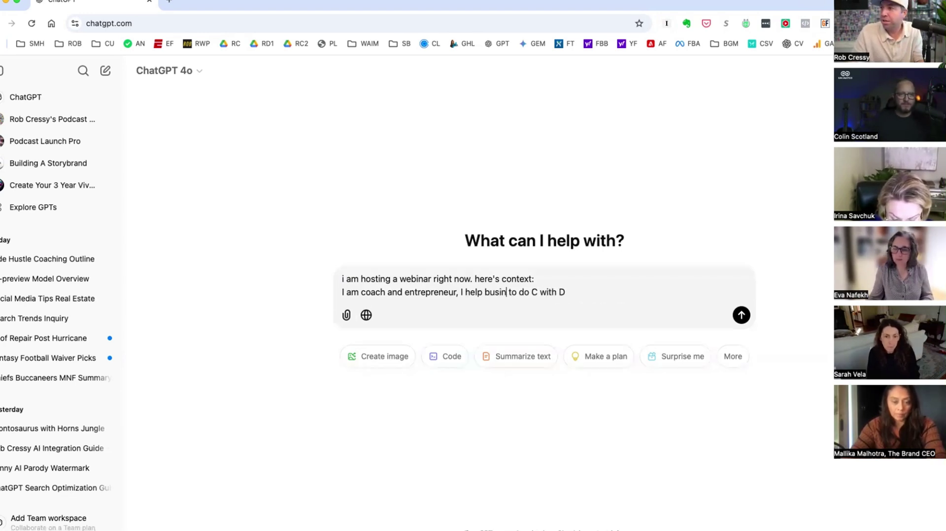
type("s and executives")
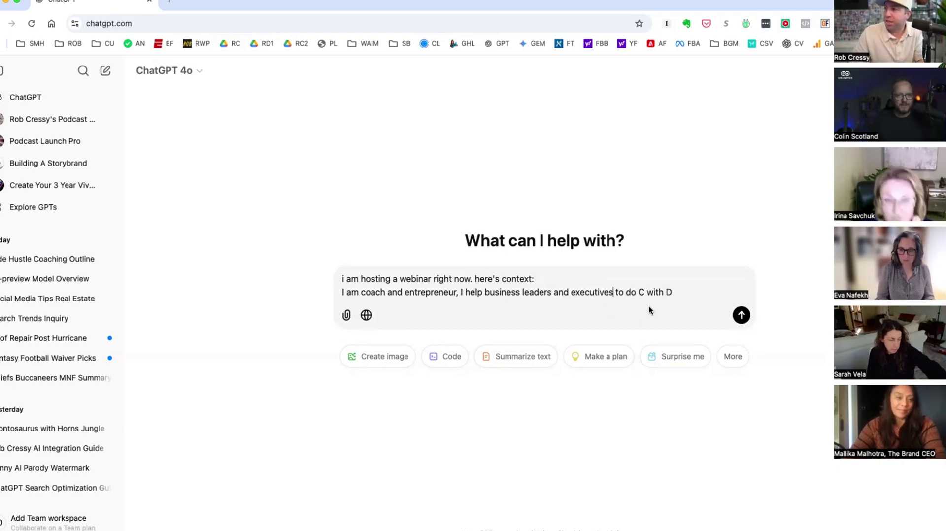
Replace placeholder C in the positioning statement with "be more effective at running their company and their life together".
left_click(641, 292)
key("BackSpace")
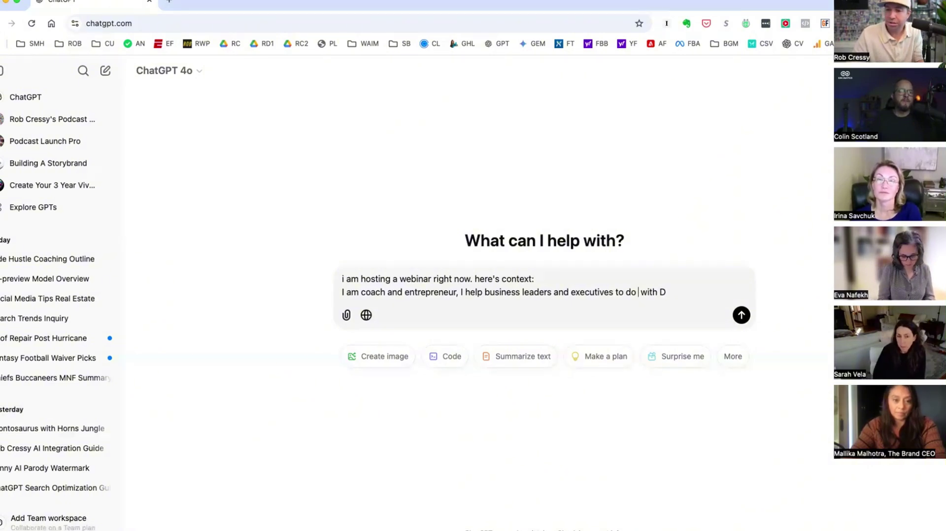
type("be more effectiv")
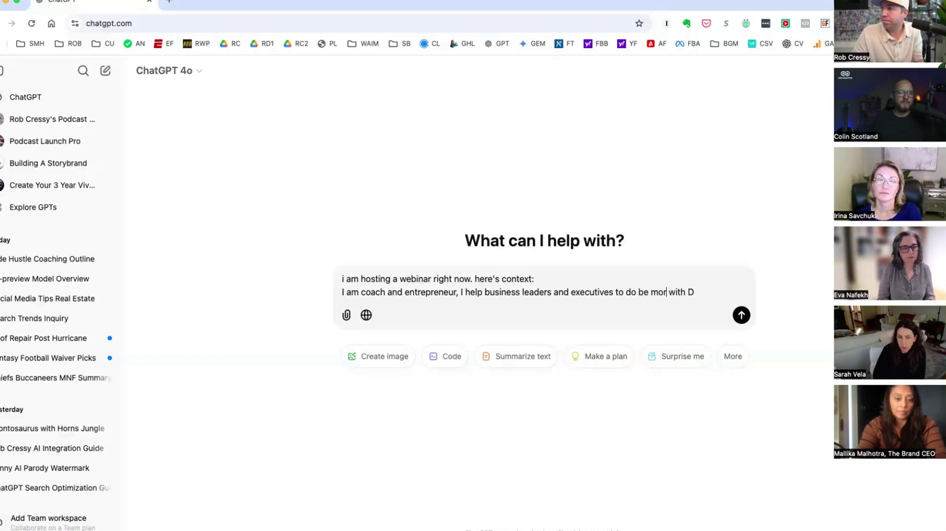
type("e ")
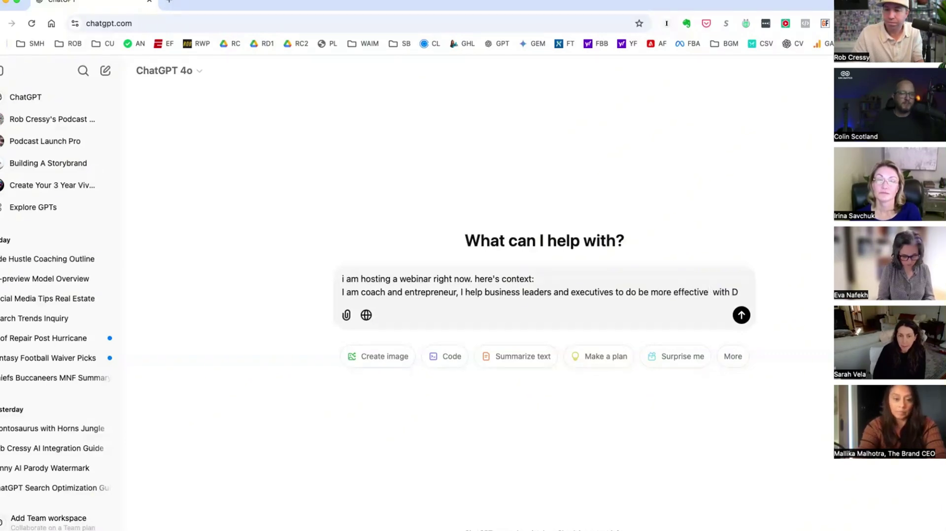
type("at running their bo")
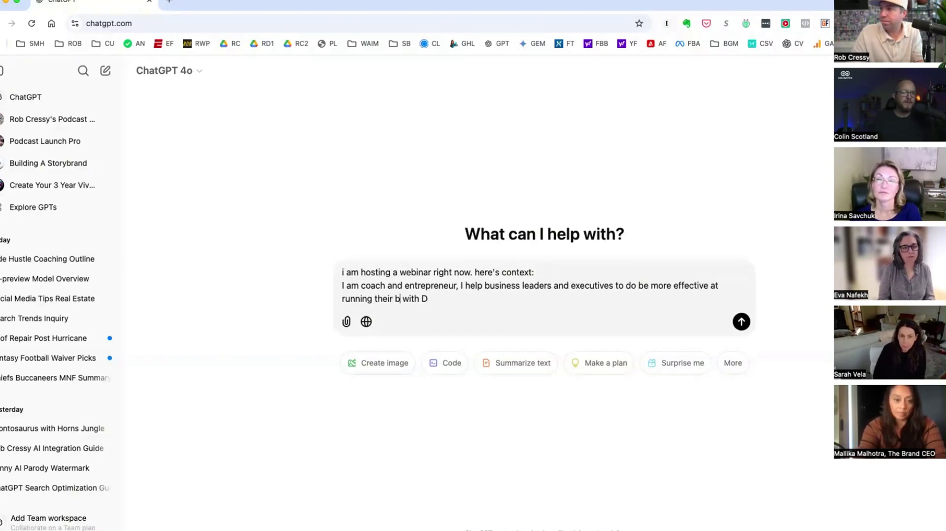
type("mpan")
key("BackSpace")
key("BackSpace")
key("BackSpace")
key("BackSpace")
key("BackSpace")
key("BackSpace")
type("company and their lie")
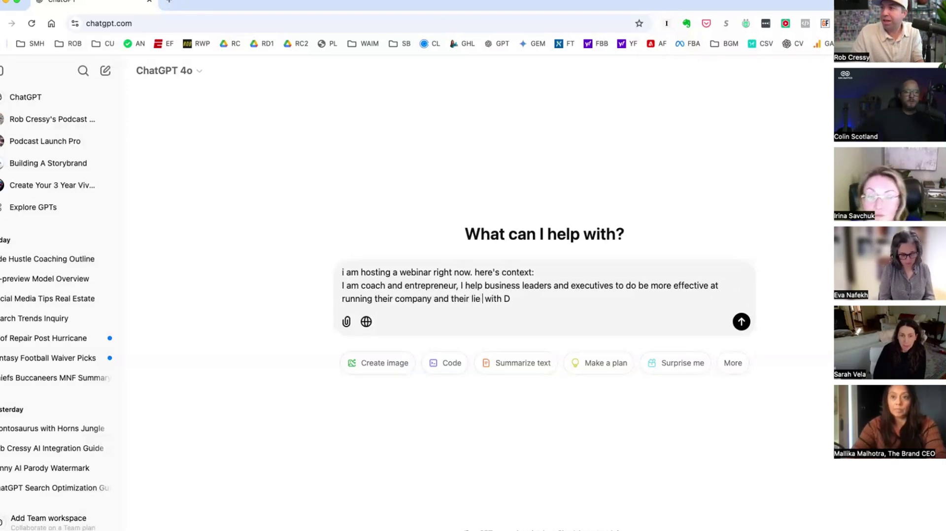
key("BackSpace")
type("fe togethe")
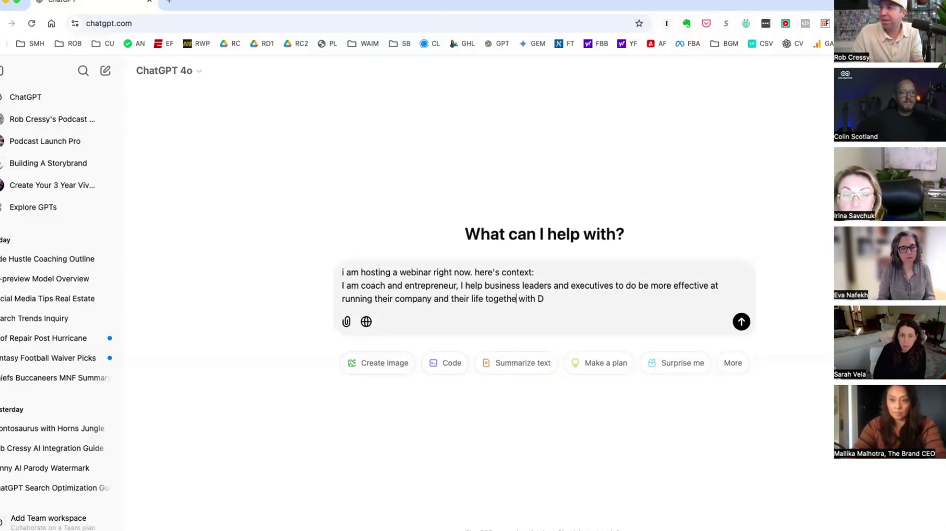
type("r")
Finish the positioning statement with "without compromising on the richness of life." in place of "with D", and add a blank line below it.
left_click(545, 299)
key("BackSpace")
key("BackSpace")
type("out comp")
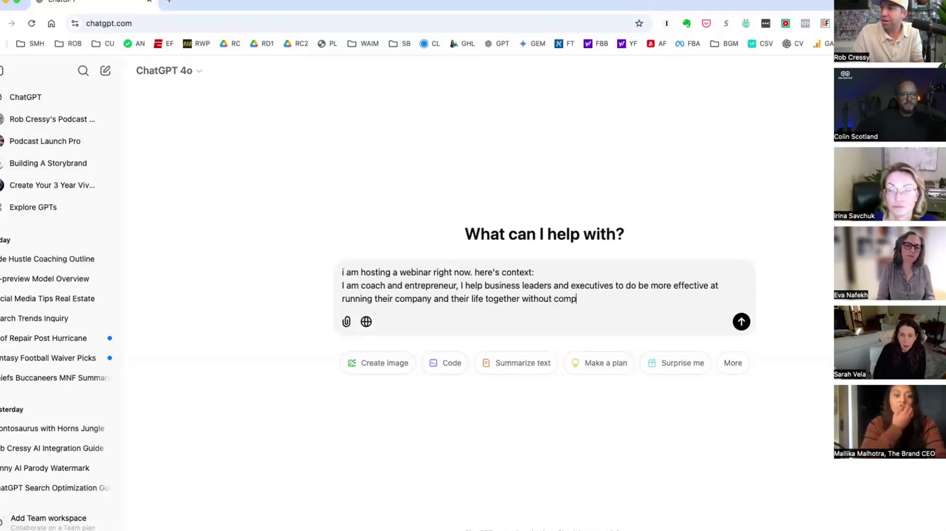
type("romising on the richness of oi")
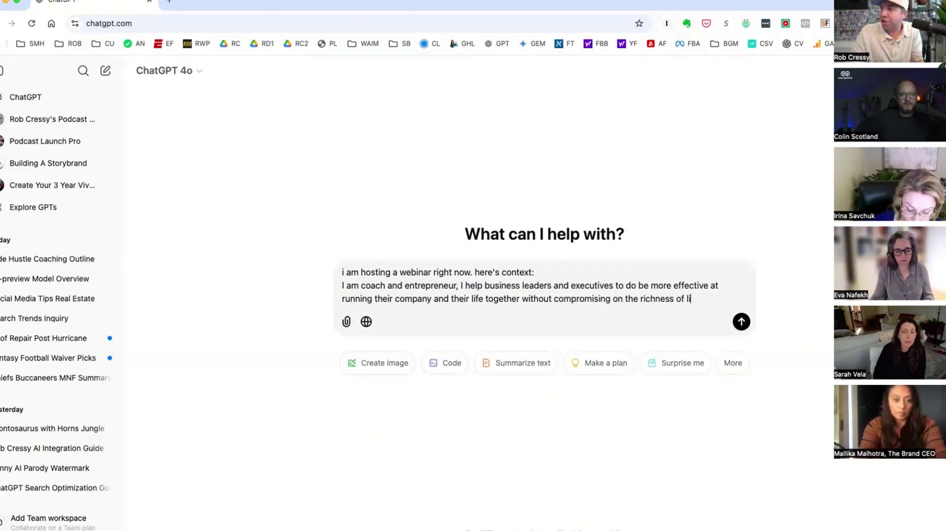
type("fe.")
key("shift+Return")
key("shift+Return")
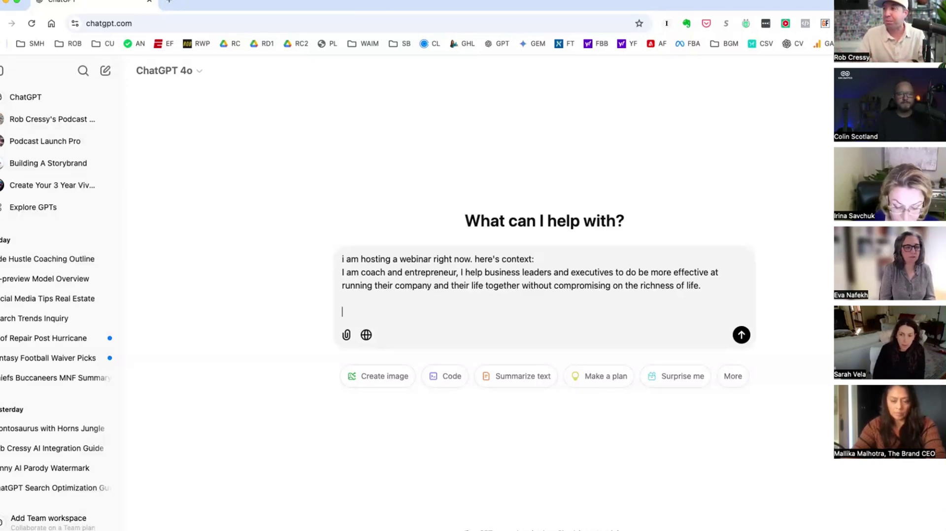
Extend the prompt's first line to "here's context of what we are creating:" and separate it from the statement with a blank line.
left_click(532, 259)
type("of what we ")
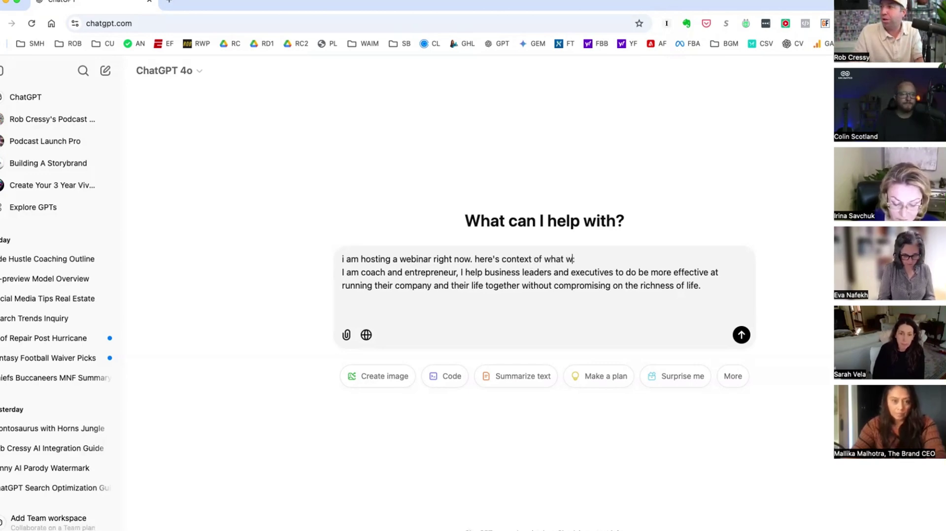
type("are creating")
left_click(671, 258)
key("shift+Return")
Add the closing paragraph "I want to identify the top 10 pain points of my ideal demographic." and send the prompt.
left_click(718, 293)
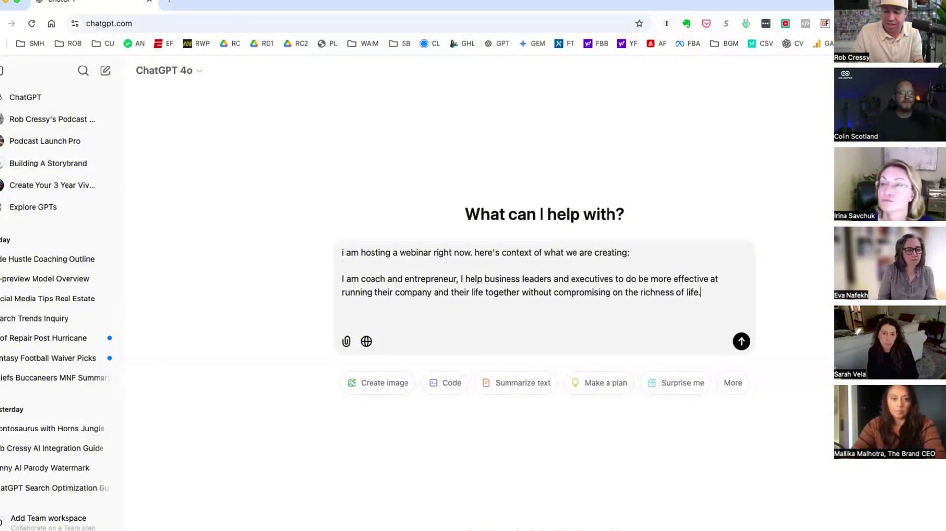
key("shift+Return")
key("shift+Return")
type("I want to i")
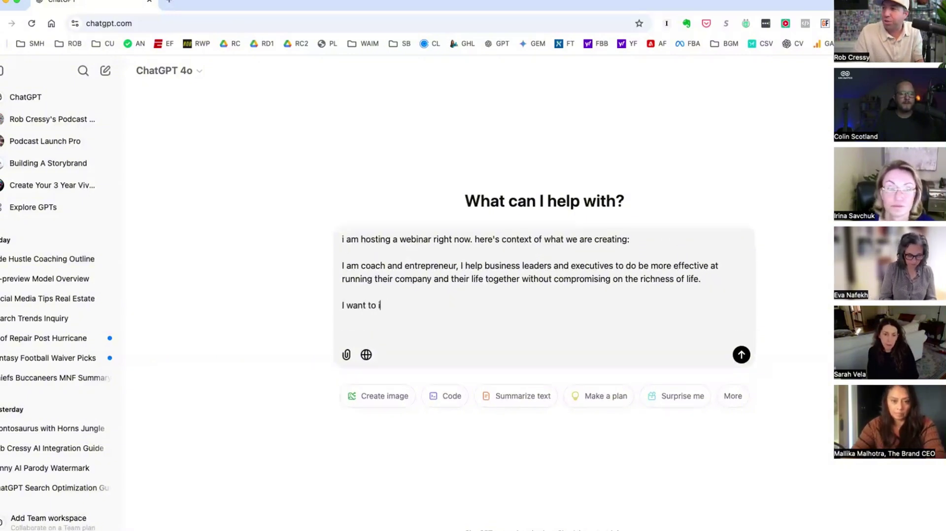
type("dentify the top 1")
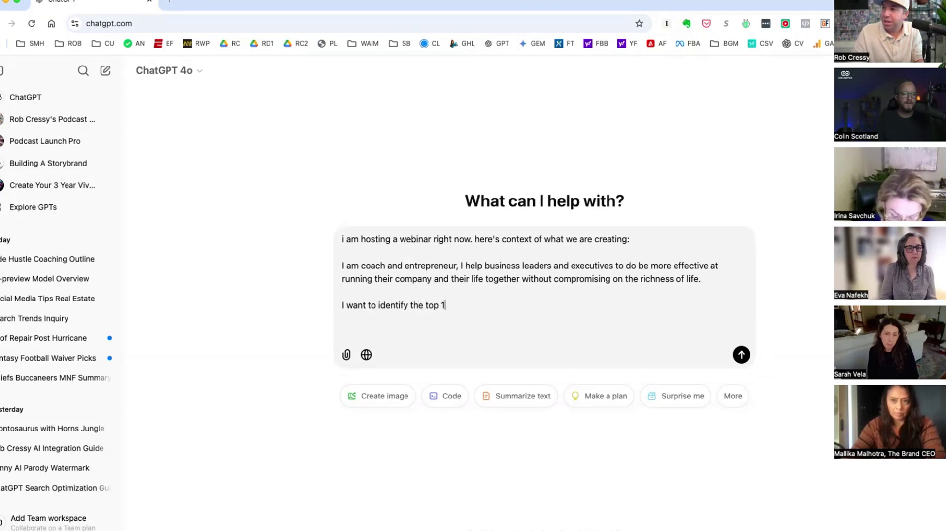
type("0 pain points of my ideal demographic.")
key("Return")
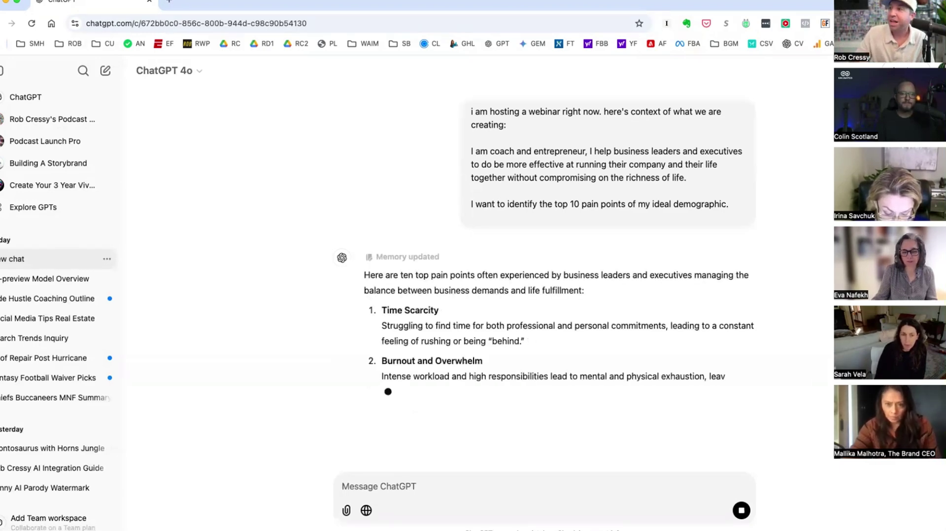
Read through the generated list of ten pain points for business leaders and executives.
mouse_move(433, 260)
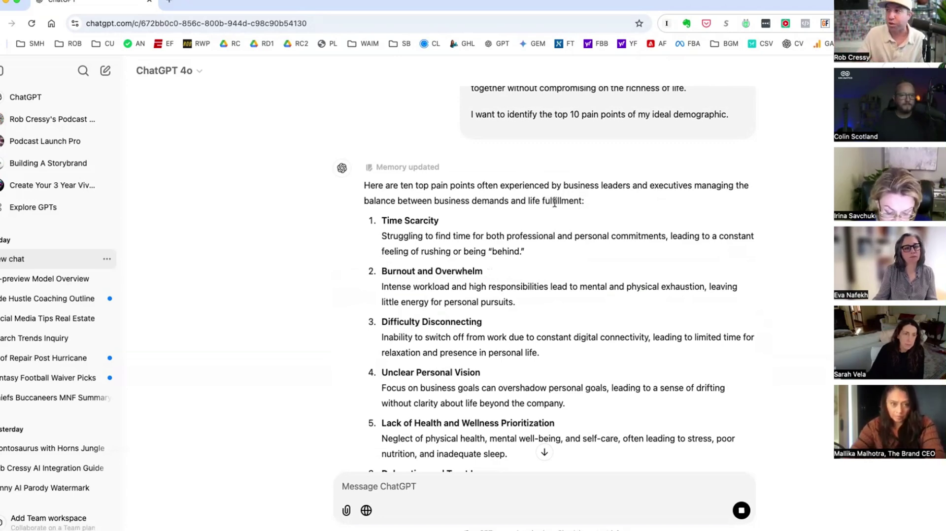
scroll(499, 261, "down", 1)
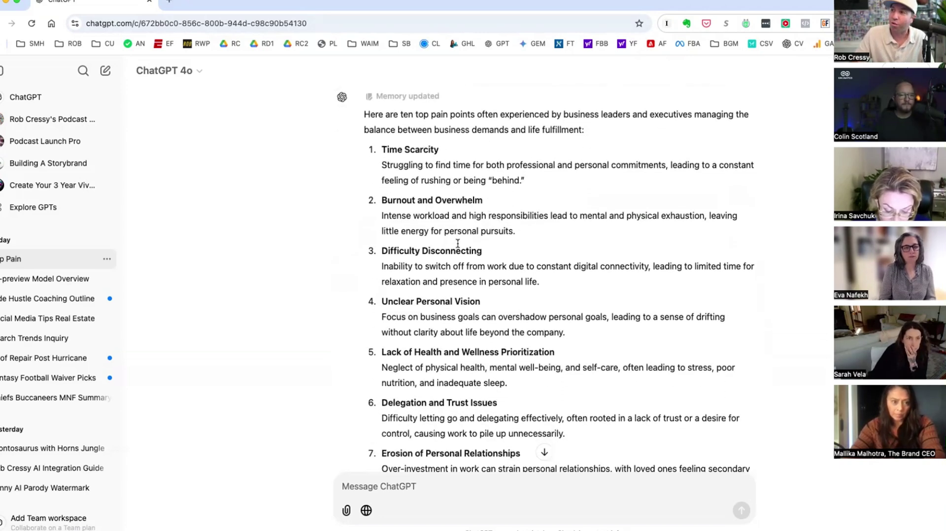
scroll(457, 243, "down", 2)
scroll(448, 367, "down", 5)
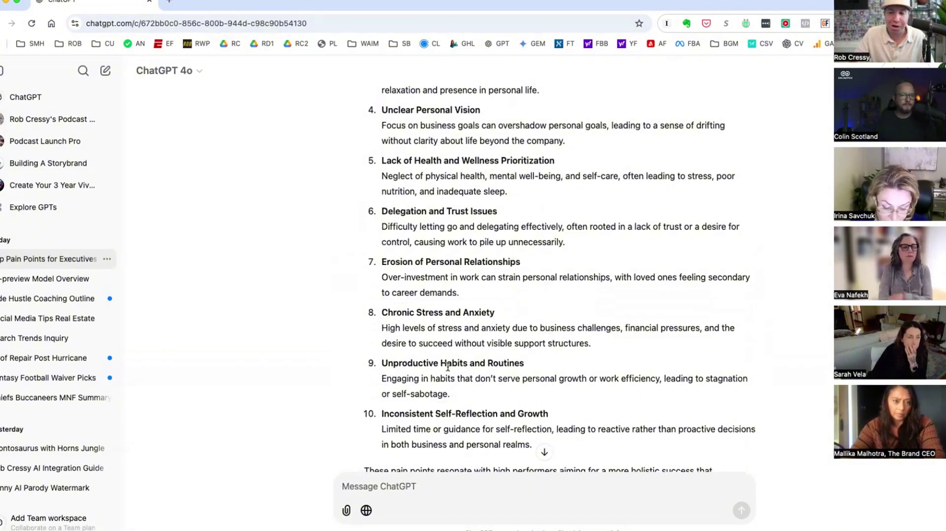
scroll(448, 367, "up", 5)
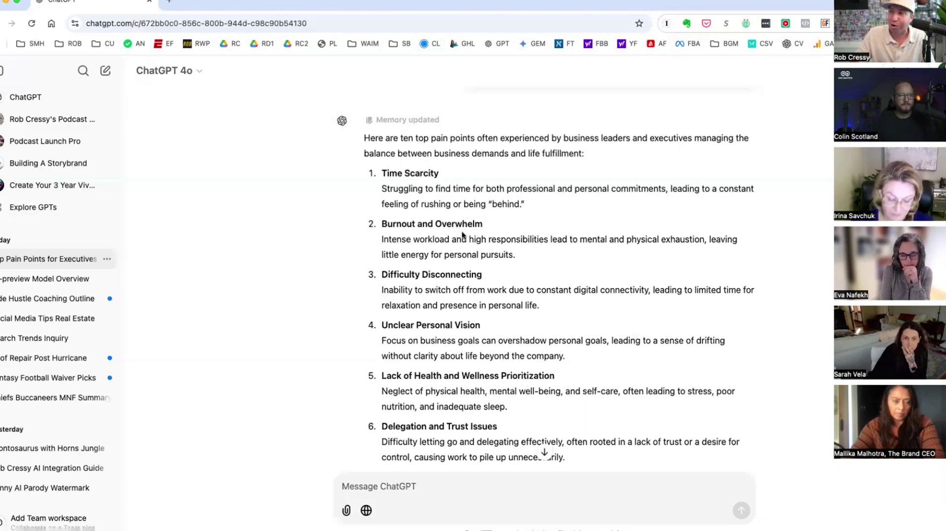
scroll(442, 304, "down", 1)
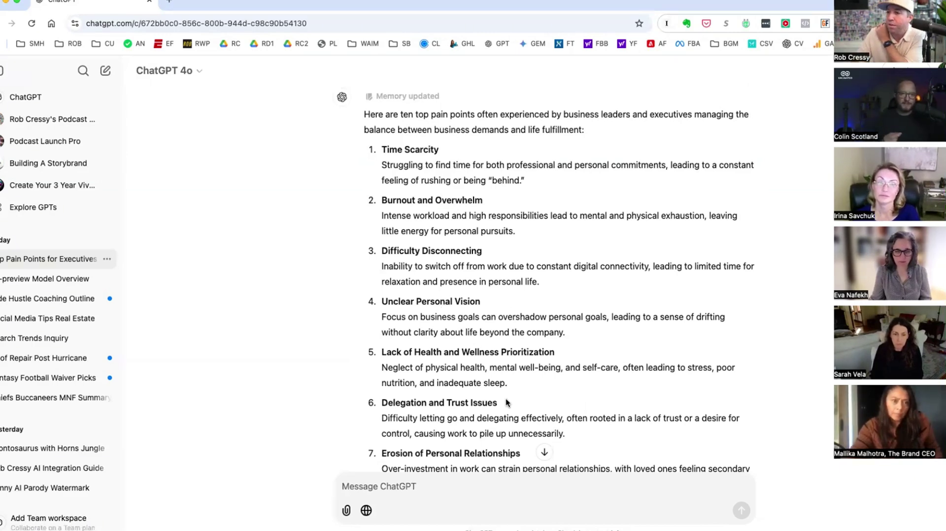
scroll(507, 403, "down", 2)
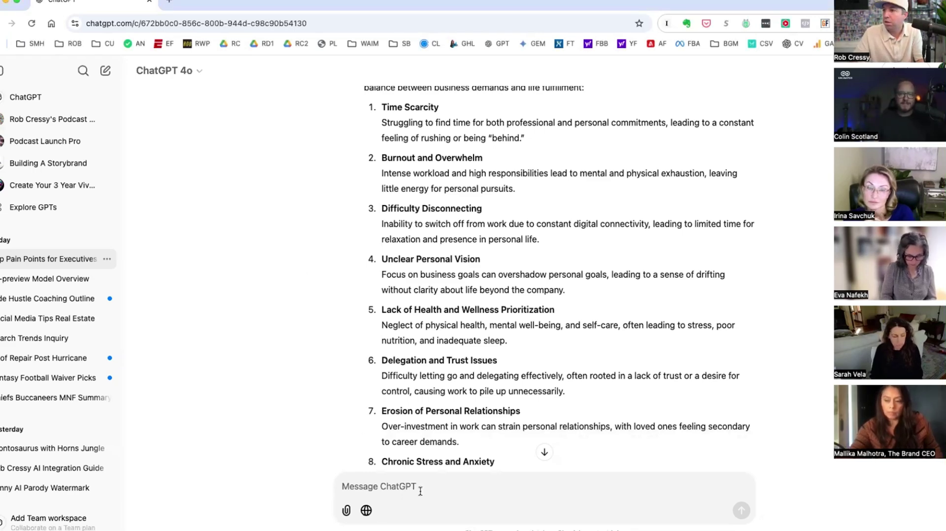
Start the follow-up prompt with "let's focus on number 2 - how does this effect and show up in their day to day?" and a blank line.
type("let's focus on number 2 - how does this effect and show up in their day to day?")
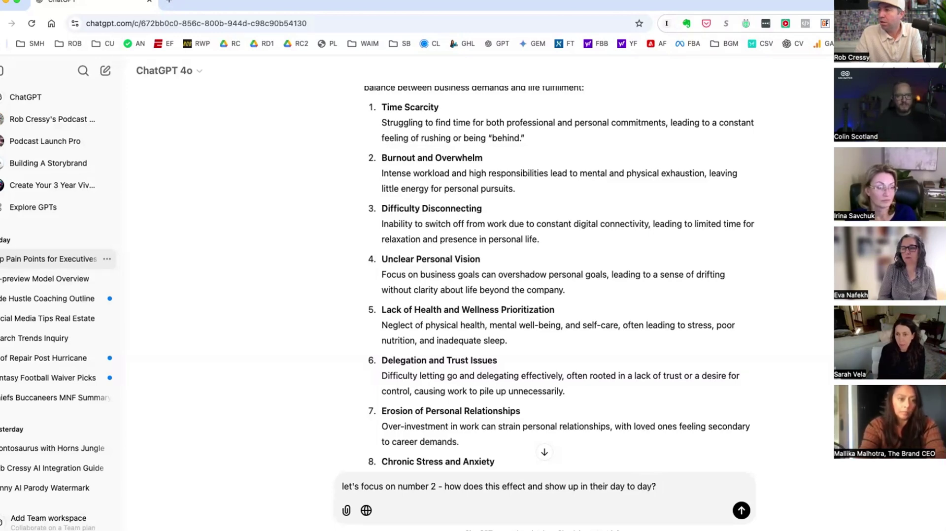
key("shift+Return")
key("shift+Return")
Add the paragraph "also, what is going through their head, in their language." to the follow-up prompt and send it.
type("also, ")
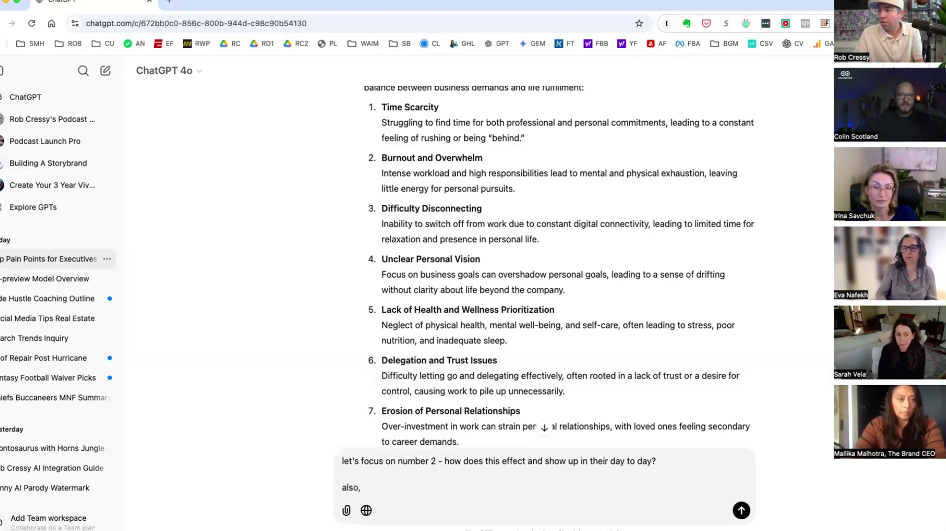
type("what is ")
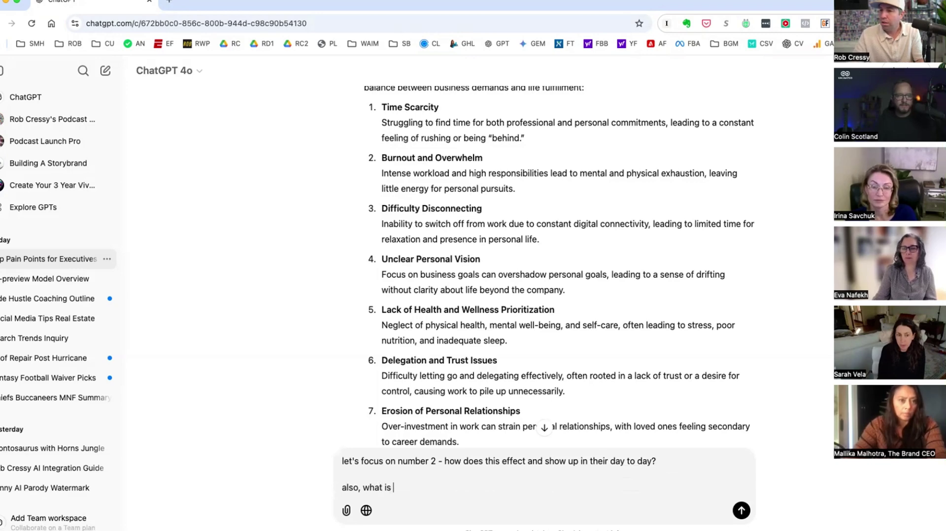
type("going through their head, in their language.")
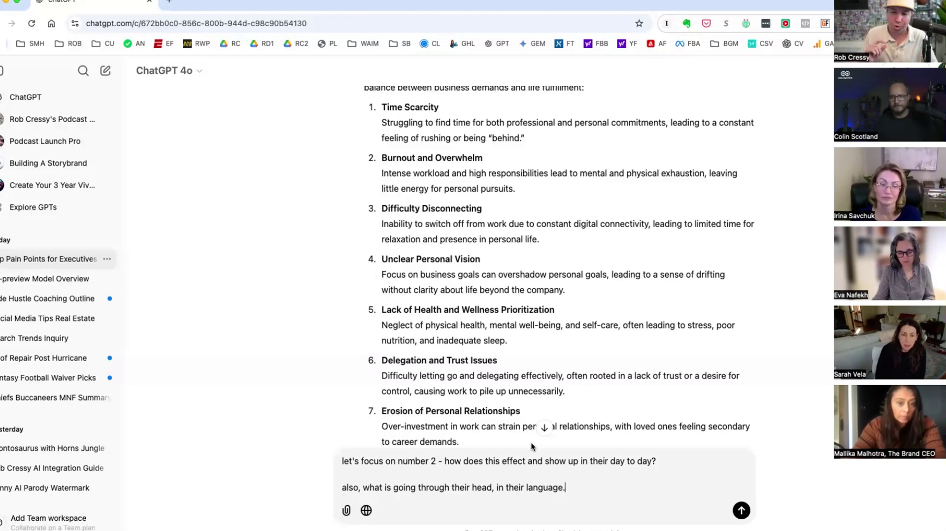
left_click_drag(566, 488, 364, 490)
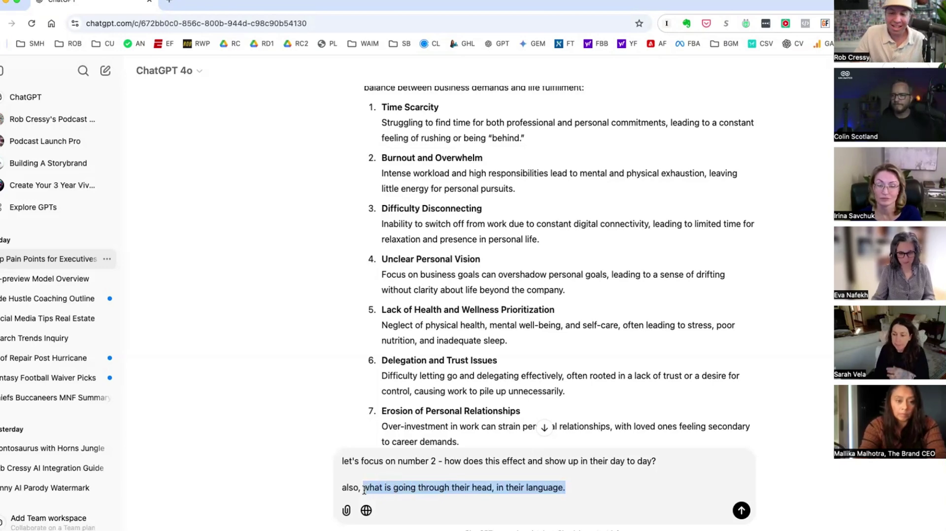
left_click(590, 487)
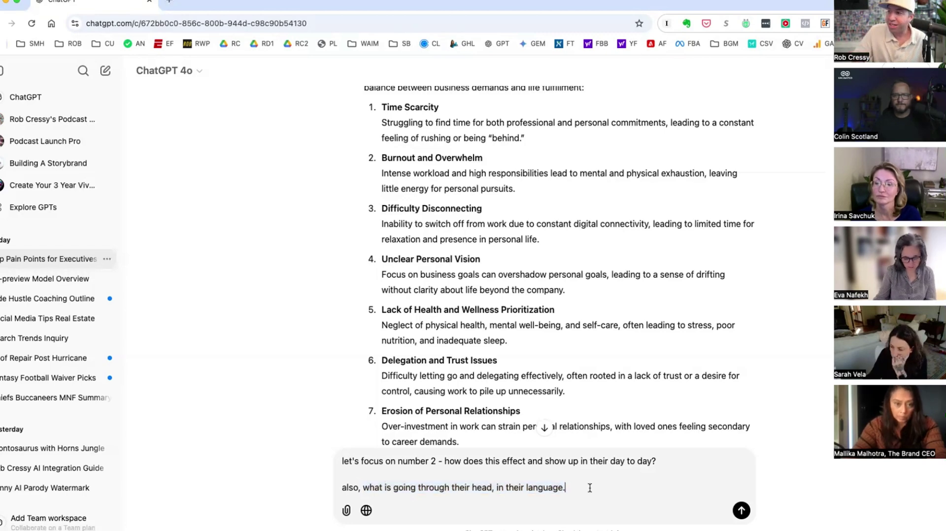
key("Return")
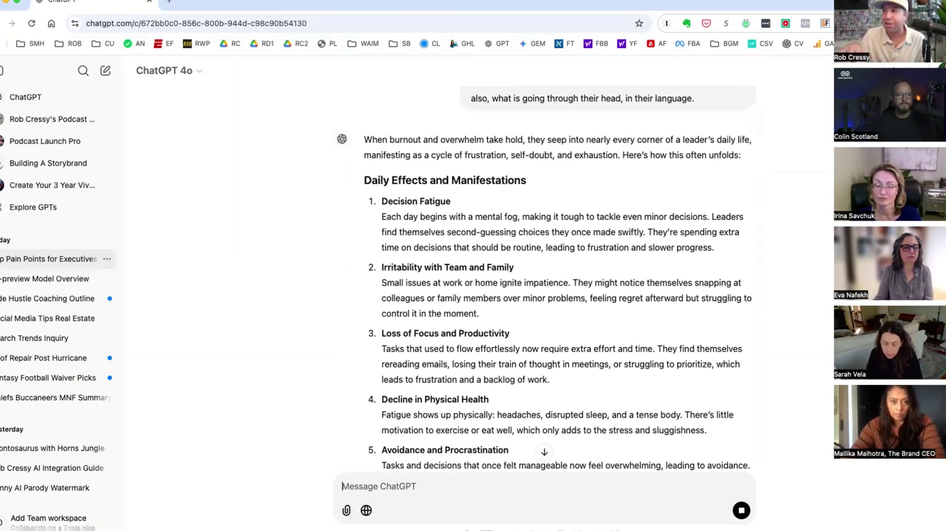
Compare the reply with the Burnout and Overwhelm pain point and read through its Daily Effects and Manifestations section.
scroll(487, 219, "up", 5)
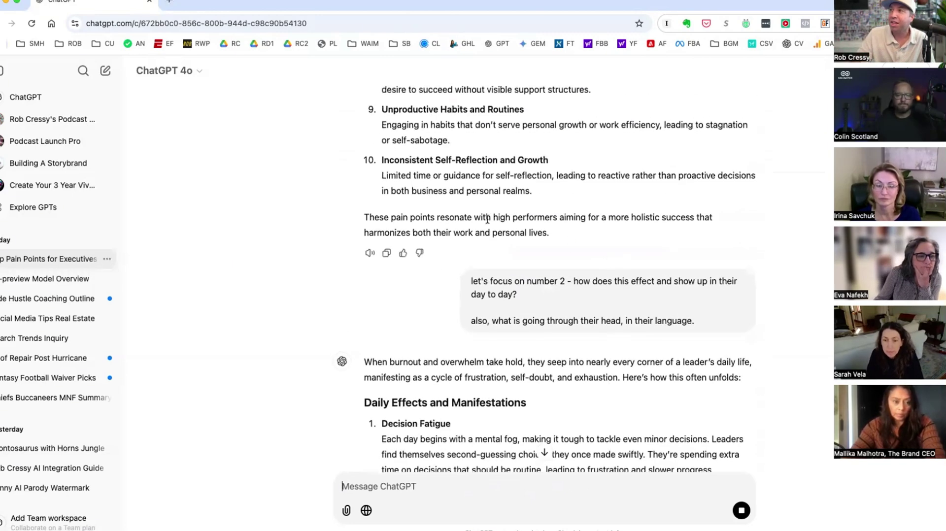
scroll(487, 219, "up", 8)
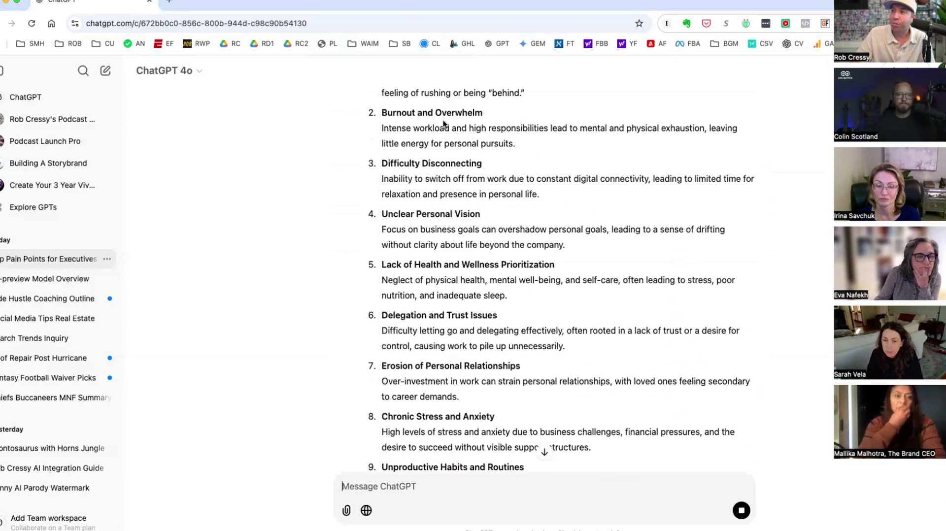
scroll(473, 249, "down", 12)
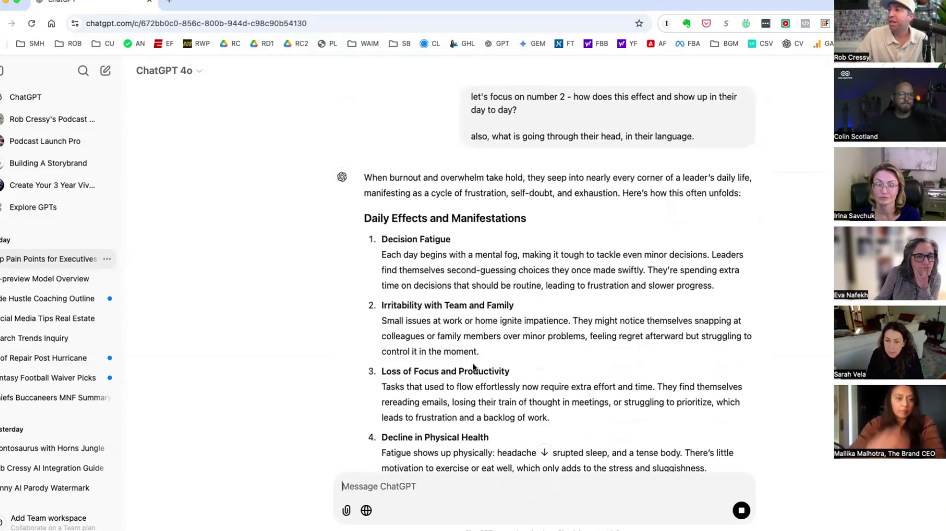
scroll(527, 254, "up", 2)
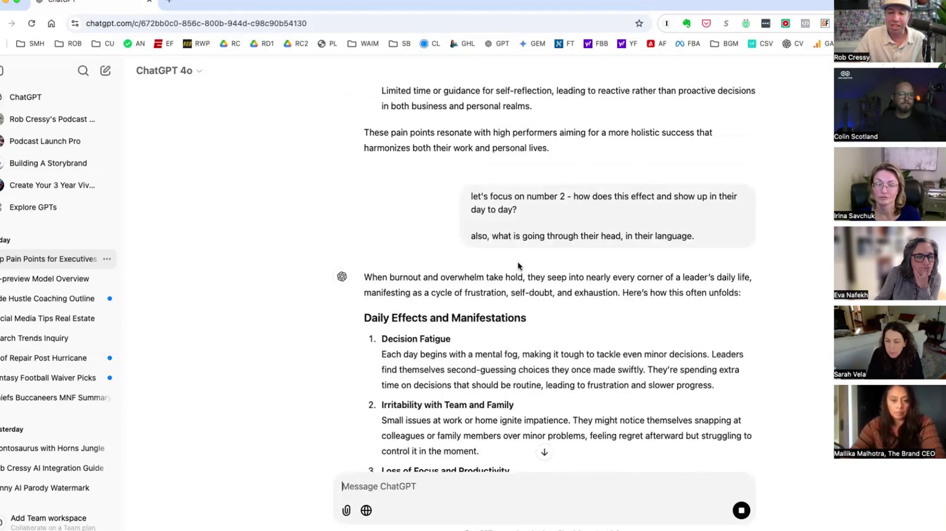
scroll(516, 347, "down", 7)
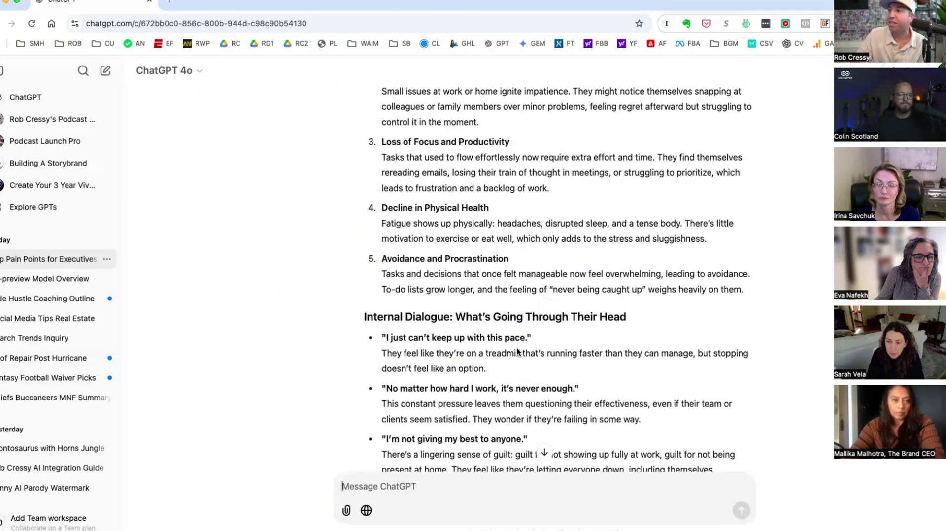
scroll(518, 351, "up", 3)
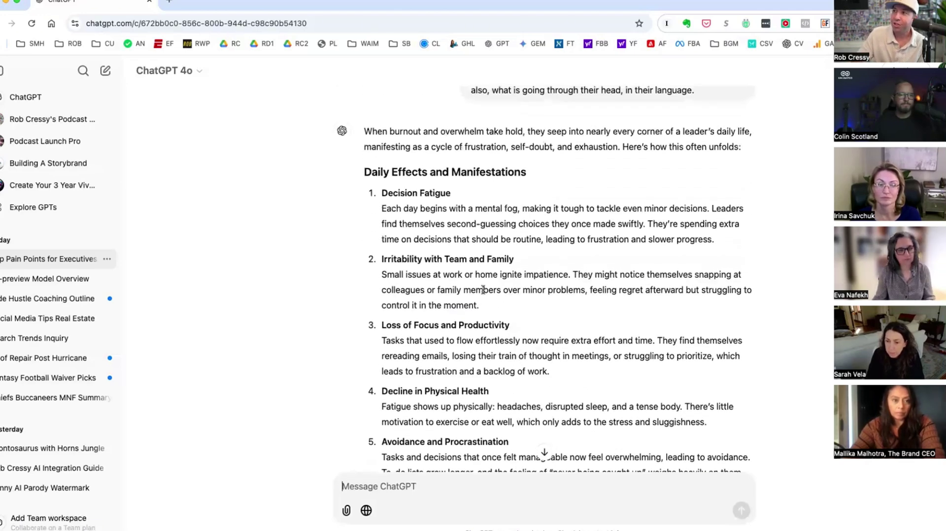
scroll(483, 289, "up", 1)
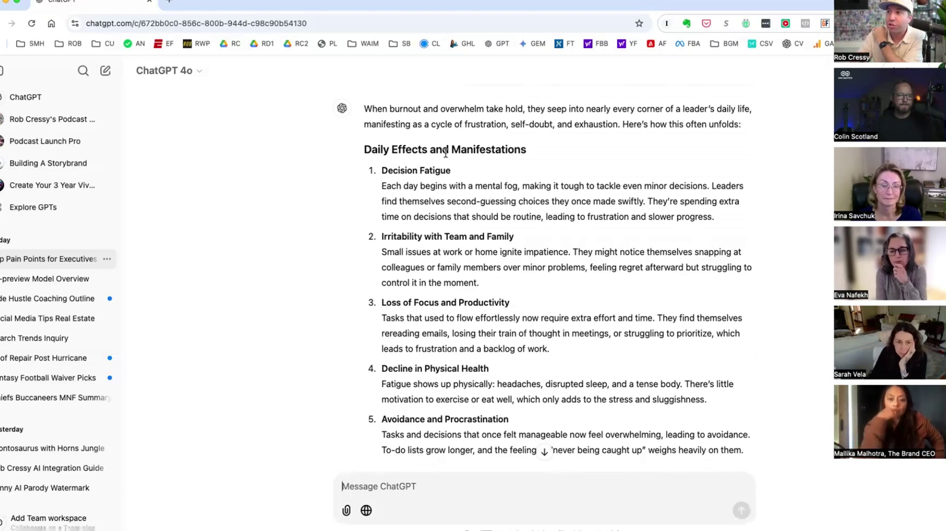
left_click_drag(458, 176, 381, 172)
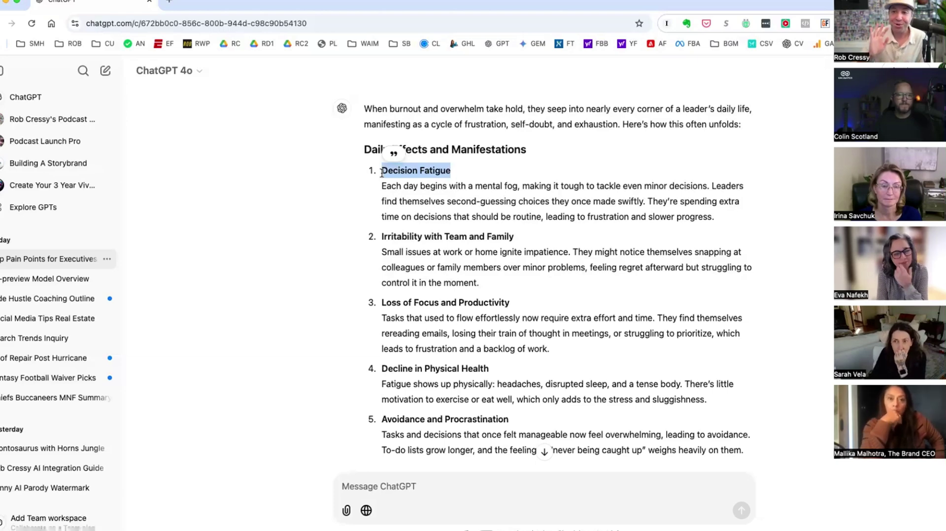
left_click(428, 212)
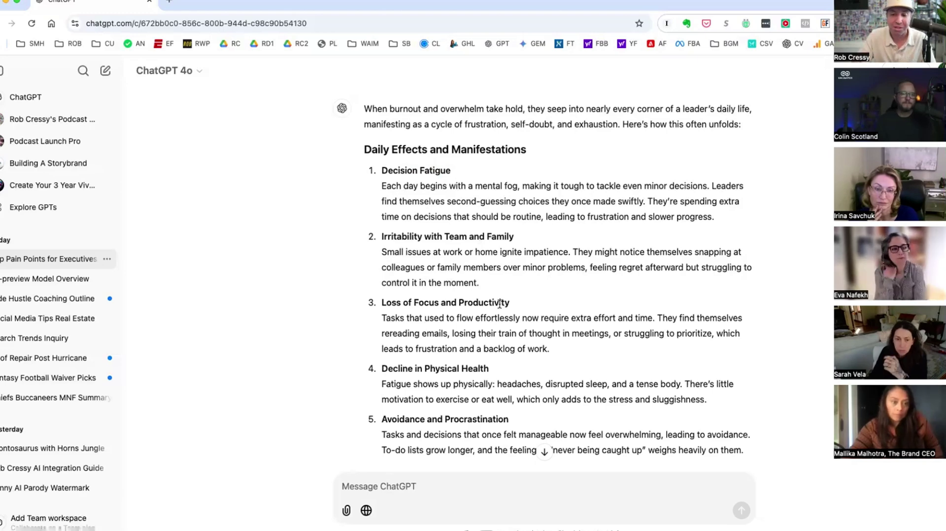
Read the Internal Dialogue section's quoted thoughts and the closing paragraph about leaders facing burnout.
scroll(495, 378, "down", 2)
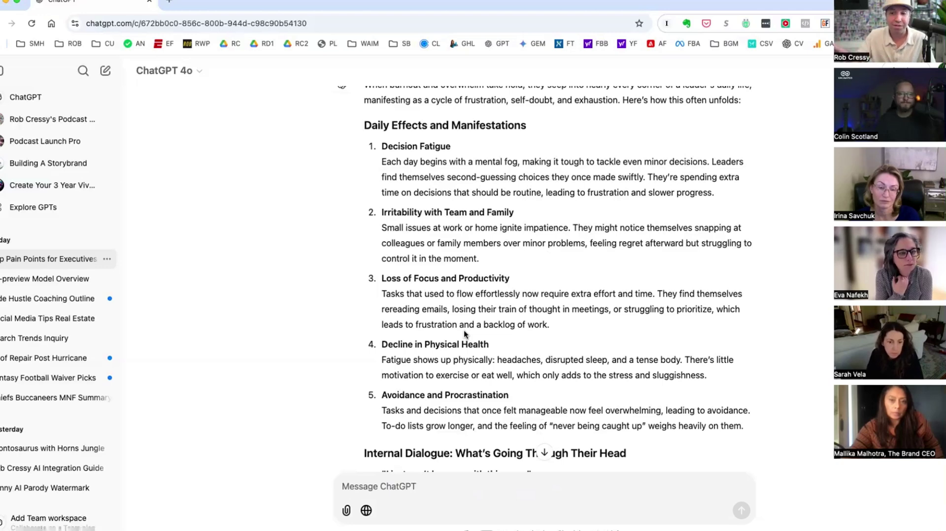
scroll(463, 340, "down", 5)
scroll(463, 349, "down", 3)
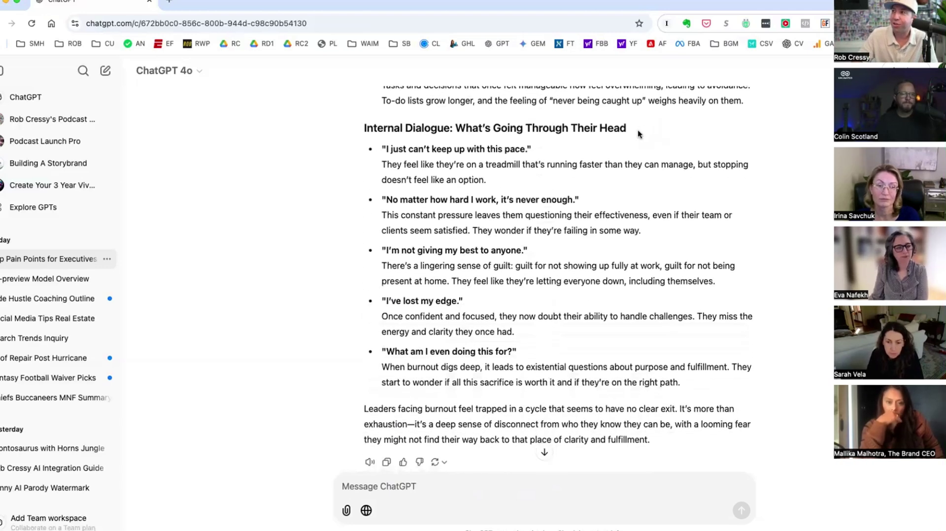
left_click_drag(628, 128, 363, 129)
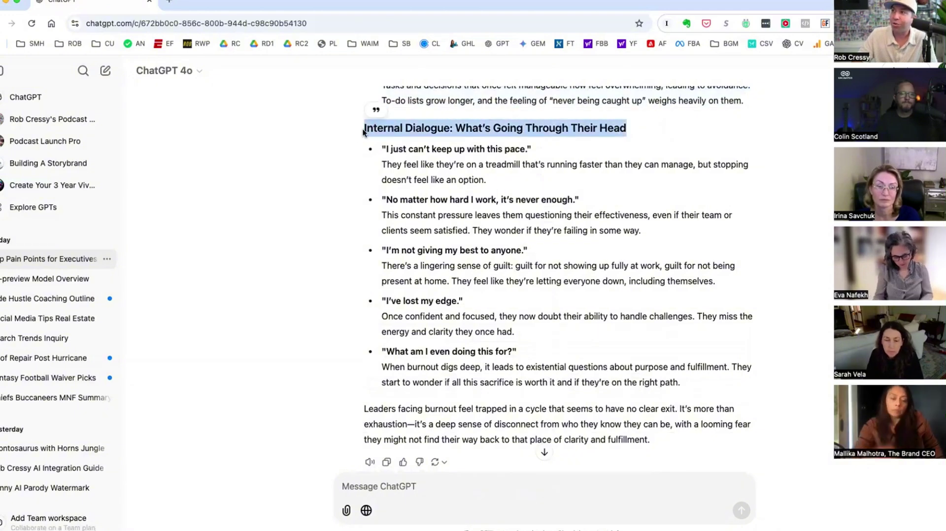
left_click(511, 157)
left_click_drag(536, 153, 379, 152)
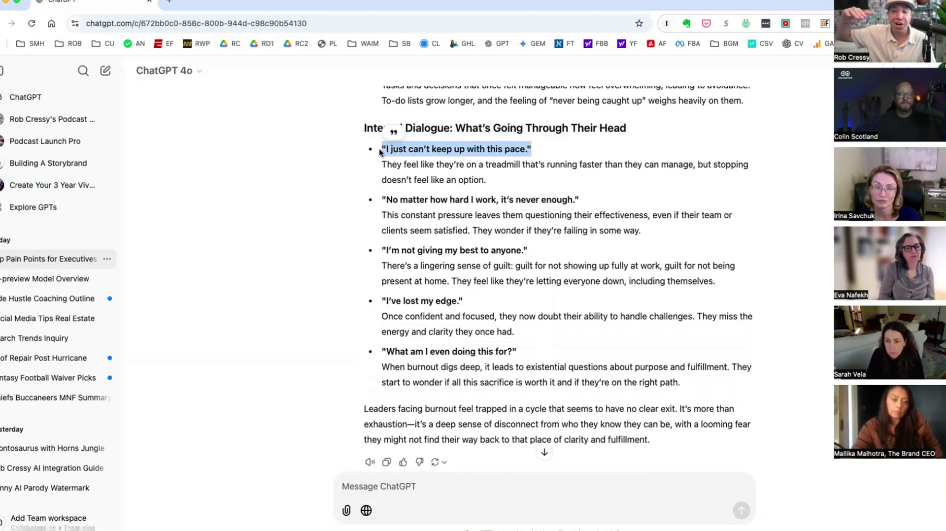
left_click(468, 222)
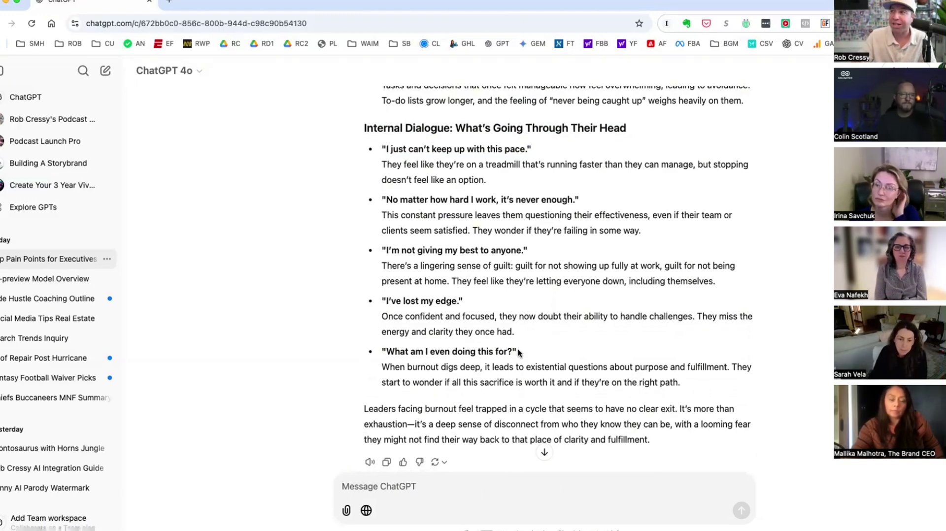
left_click_drag(532, 149, 382, 148)
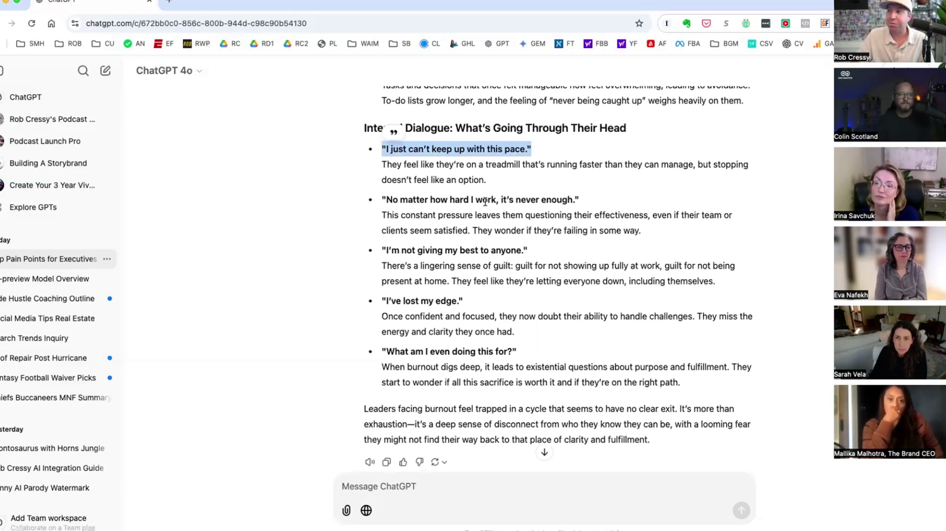
left_click(482, 261)
scroll(443, 397, "down", 2)
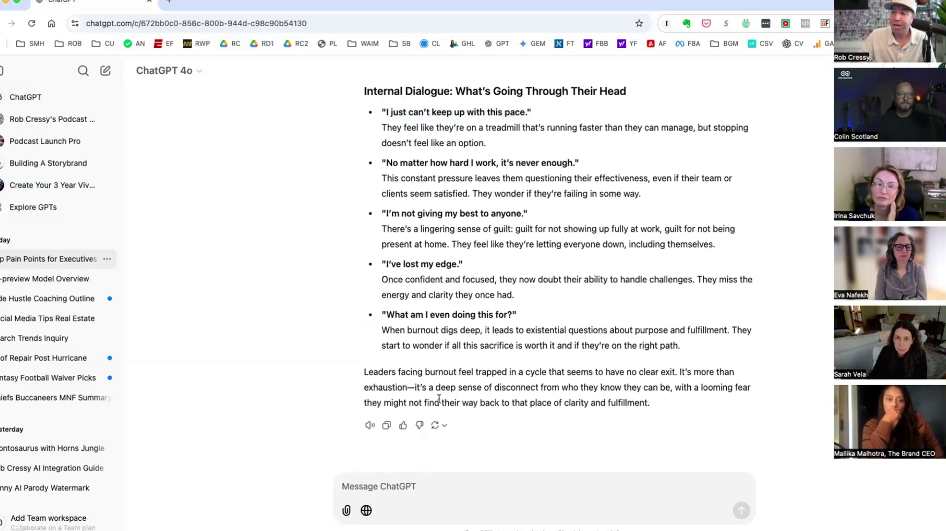
left_click_drag(648, 406, 364, 370)
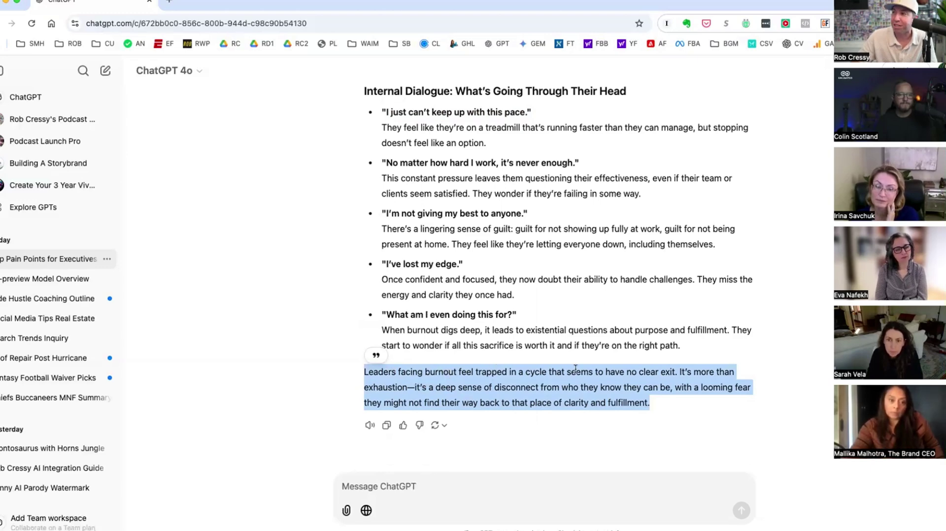
left_click(671, 372)
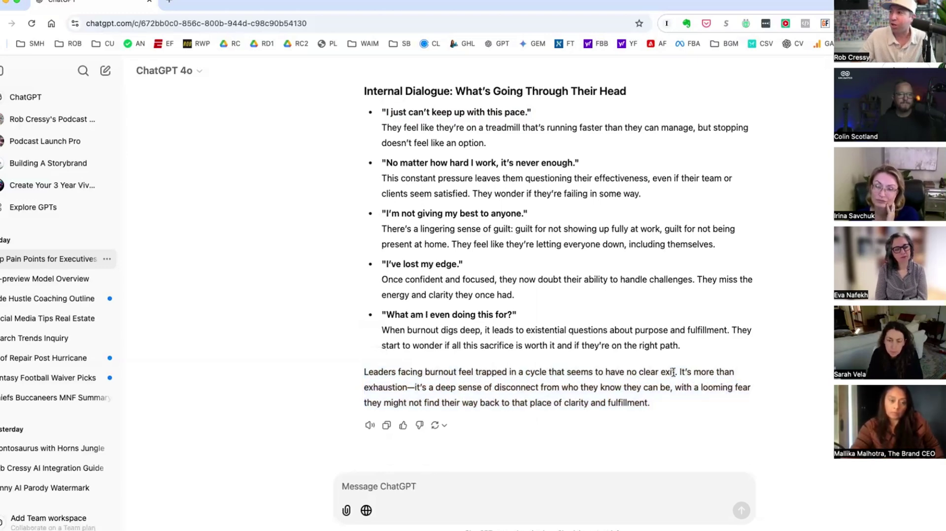
Send the prompt "tell me more about the "trapped in a cycle that seems to have no clear exit." let's build out this world.".
type("tell me more about the ")
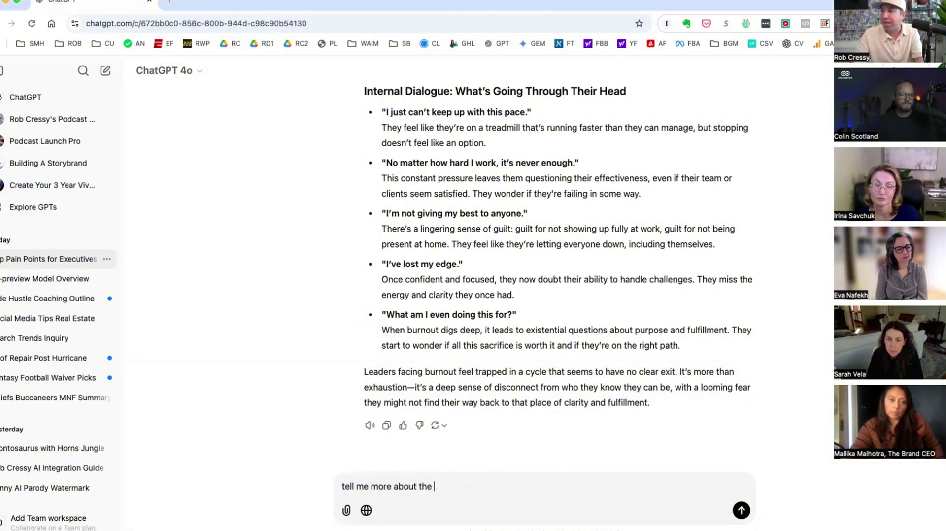
type("\"tr")
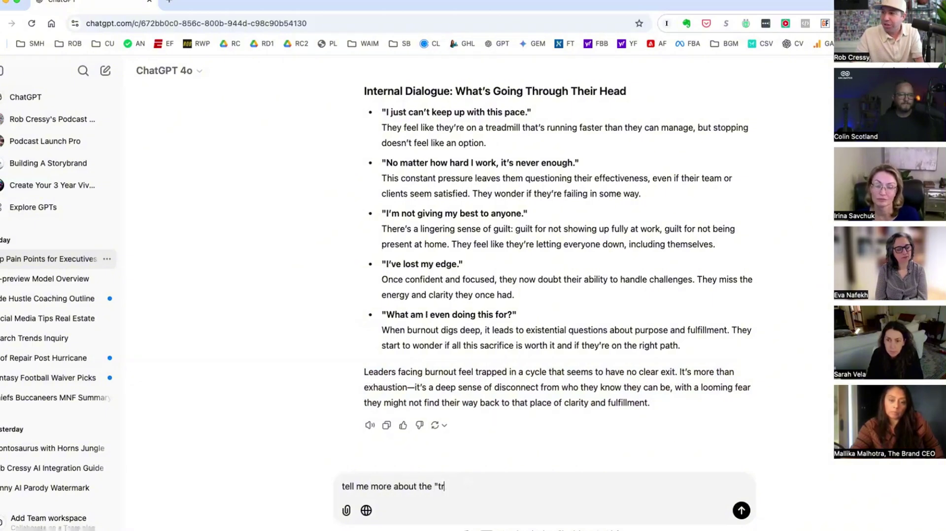
type("apped in a cycle ")
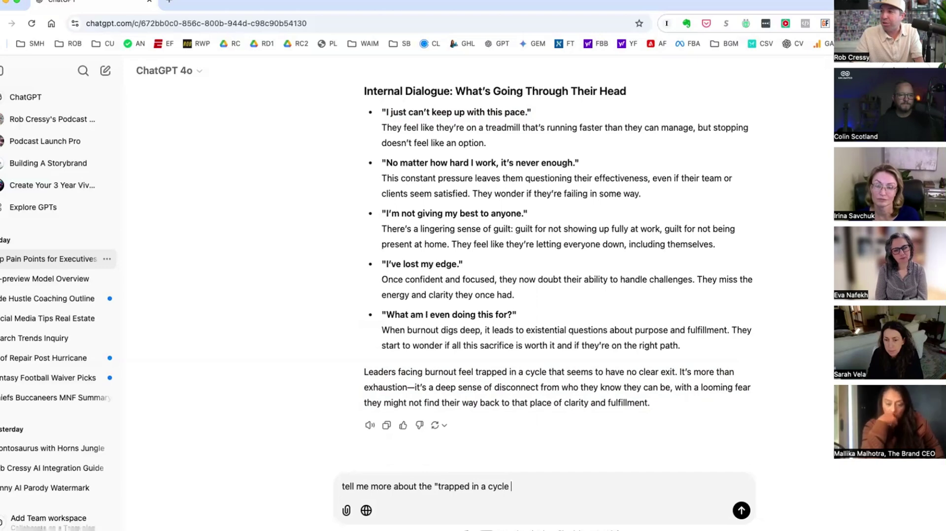
type("that seems to have ")
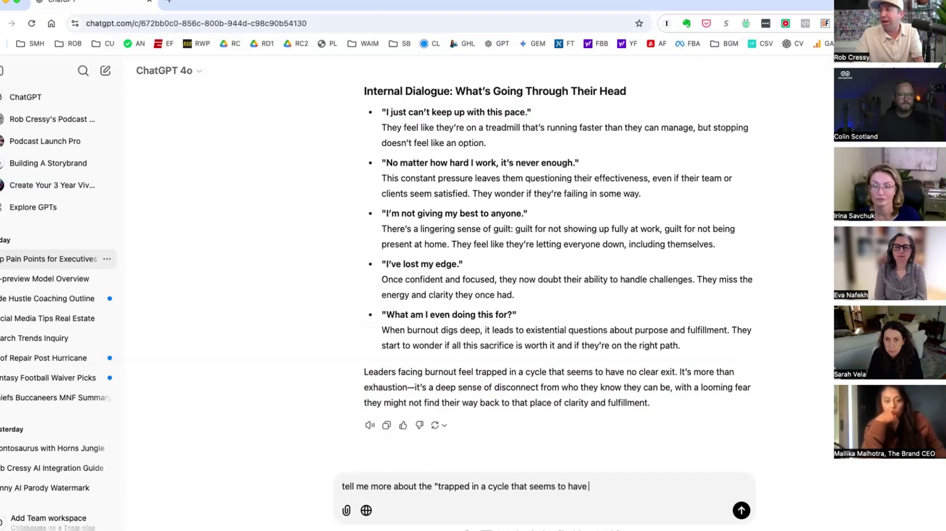
type("no clear exit.\"")
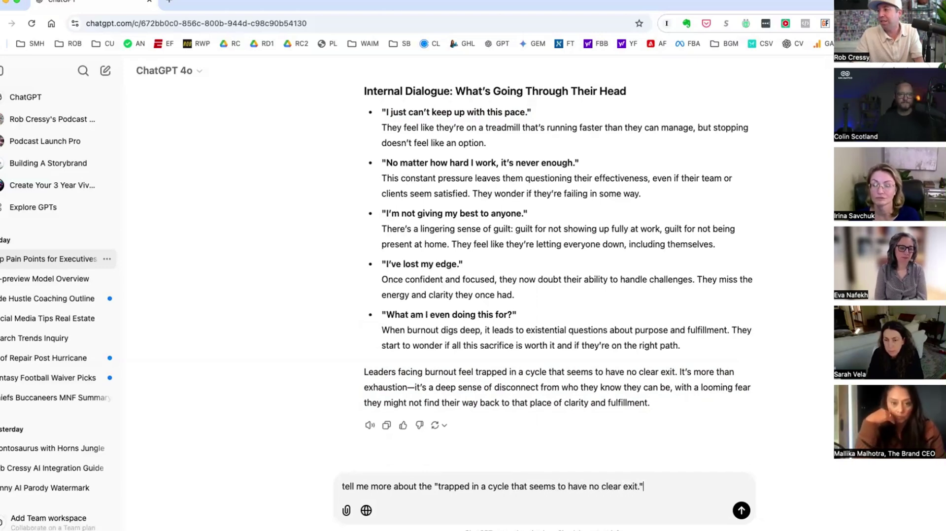
type(" let's build out this wo")
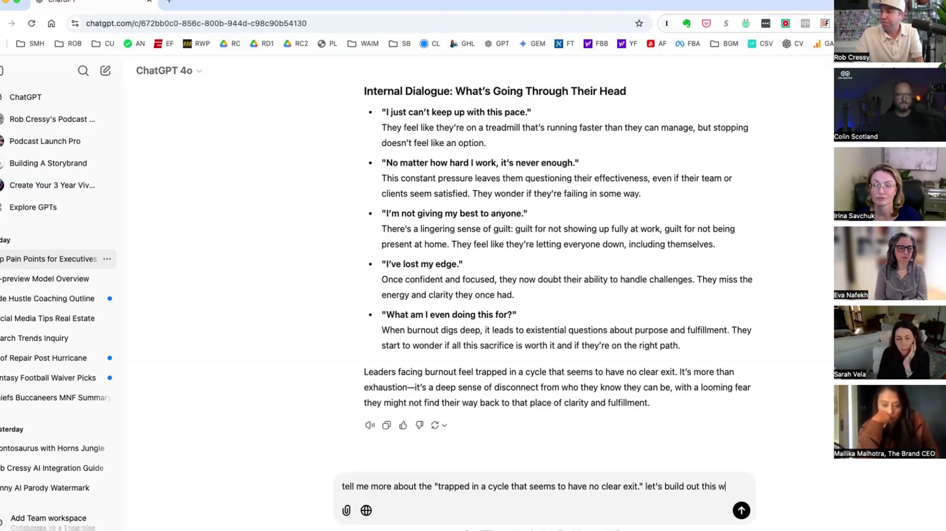
type("rld.")
key("Return")
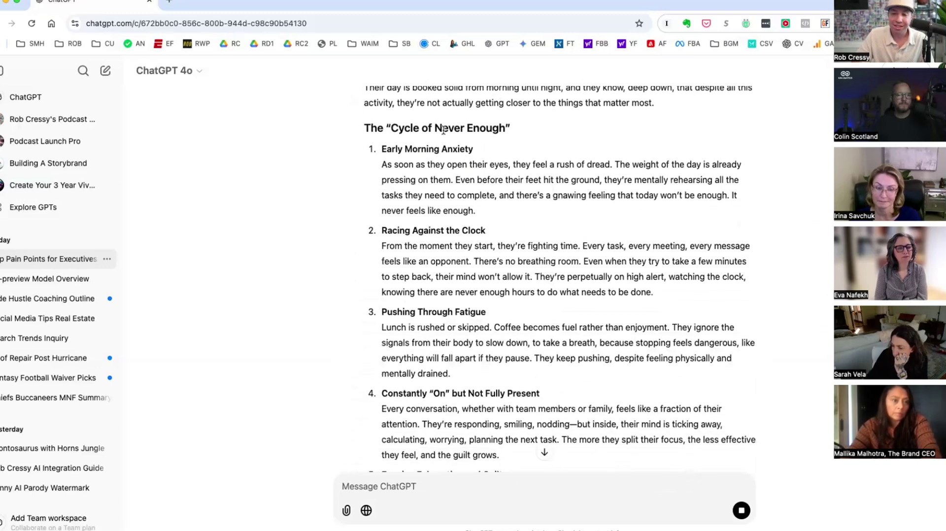
Read through the "Cycle of Never Enough" reply, including the "There's No Way Out" emotional undercurrent and the quoted thoughts.
scroll(492, 241, "up", 5)
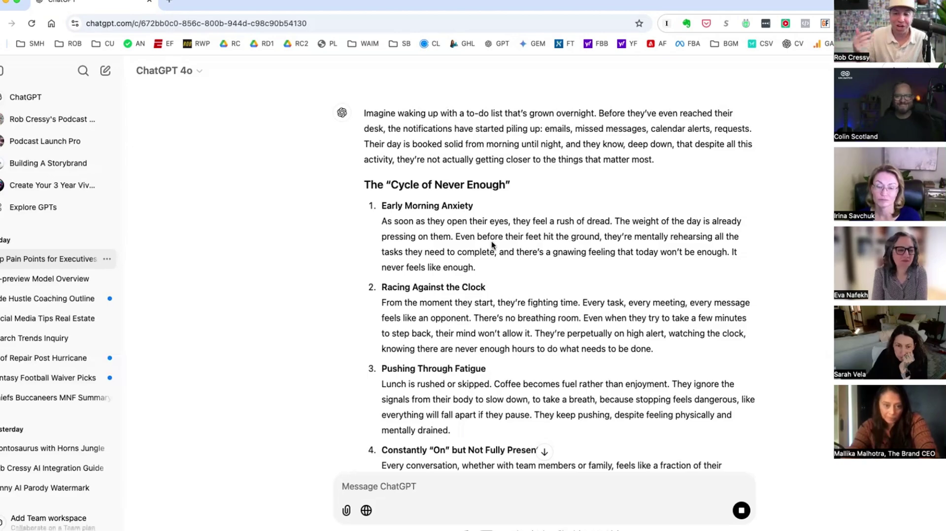
scroll(543, 232, "down", 1)
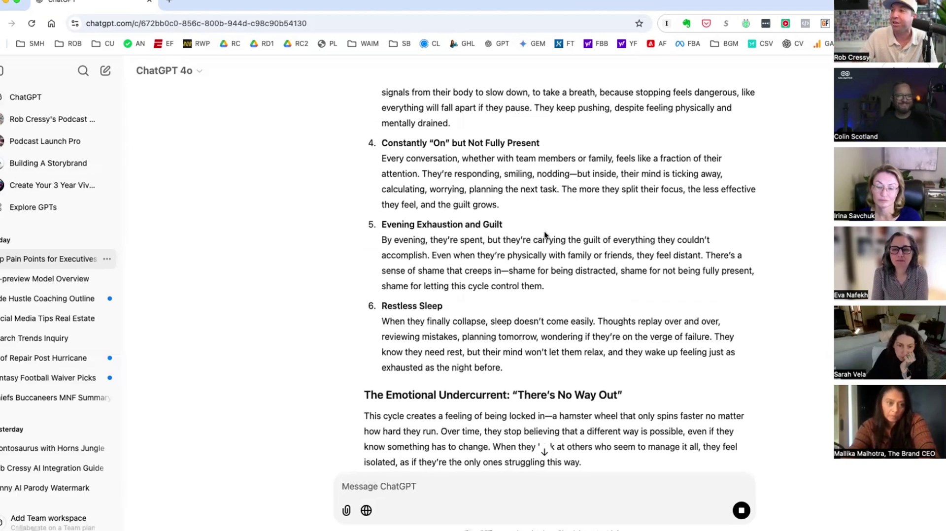
scroll(544, 235, "down", 3)
scroll(544, 235, "up", 10)
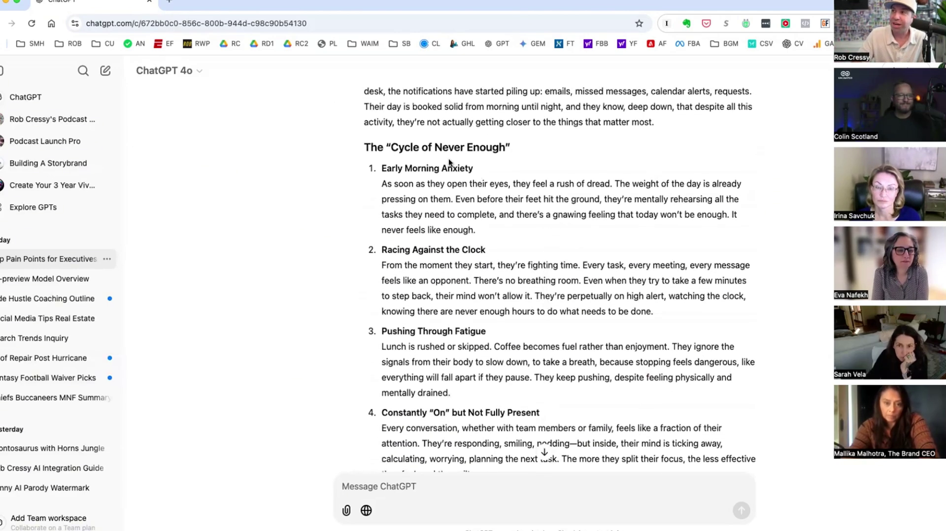
scroll(449, 163, "down", 10)
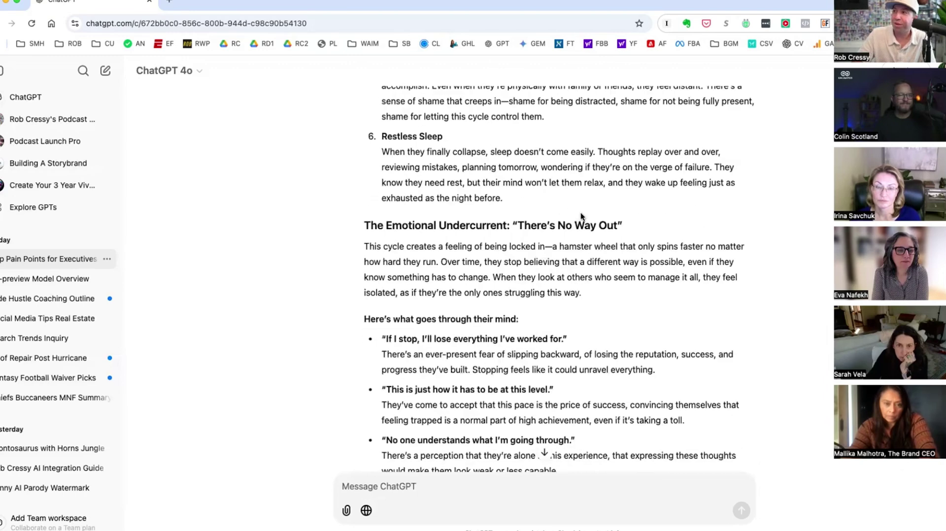
scroll(575, 228, "down", 4)
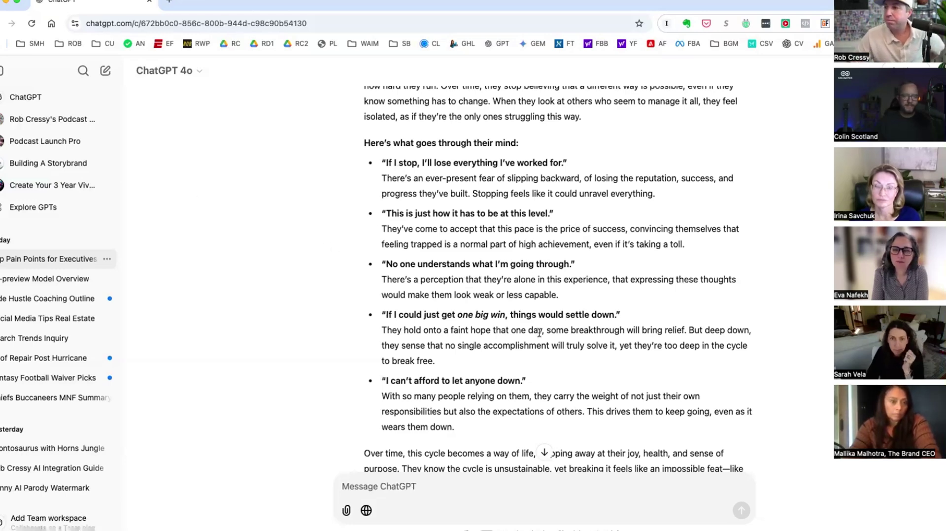
scroll(539, 332, "down", 2)
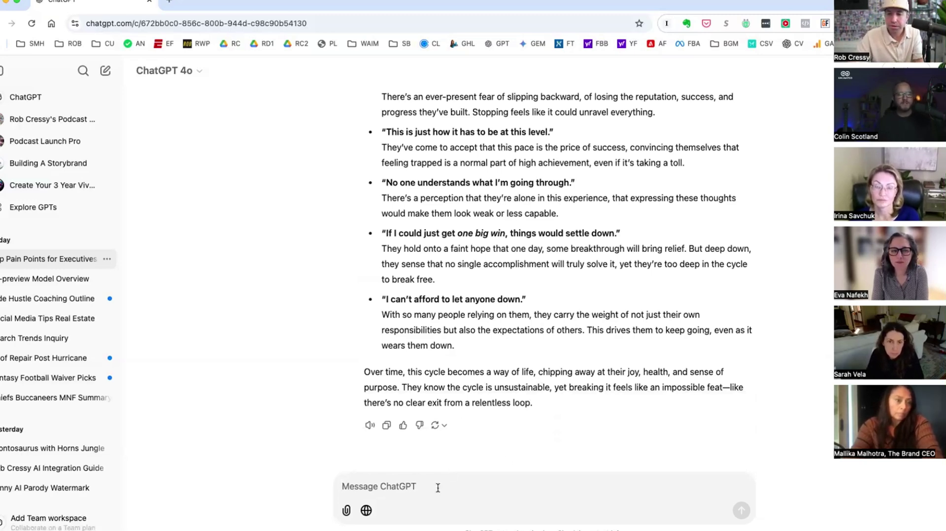
Send the prompt "now i want to explore how this person will go through the buying decision process to solve this specific problem.".
type("now i want")
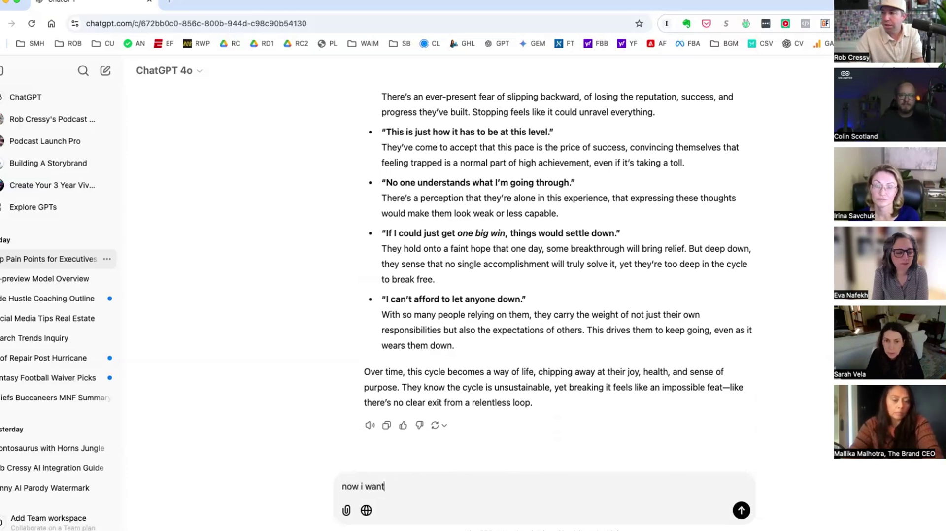
type(" to exlore")
key("BackSpace")
key("BackSpace")
key("BackSpace")
type("how this person will")
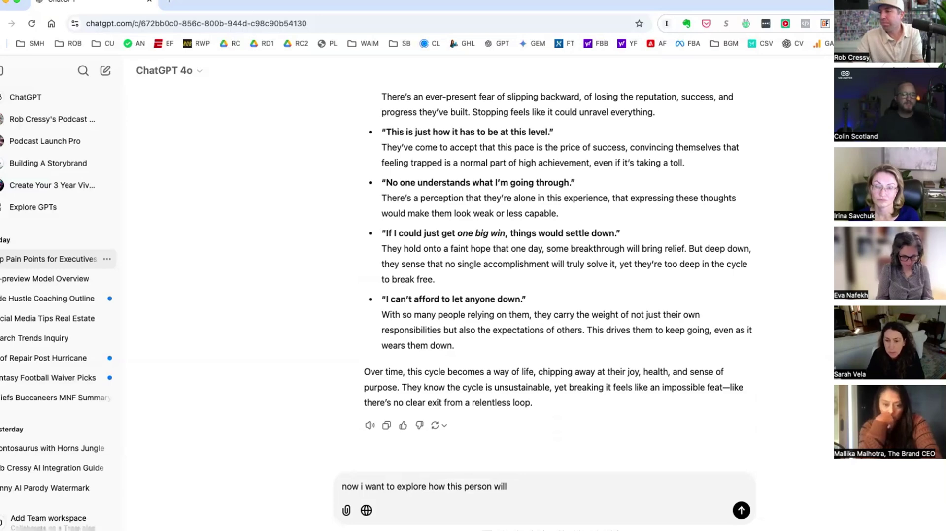
type("go throu")
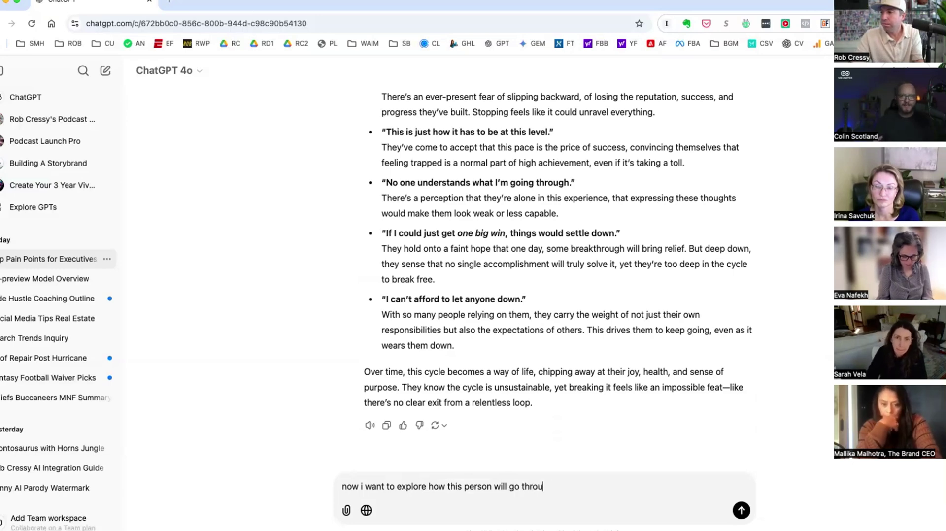
type("gh the buying ec")
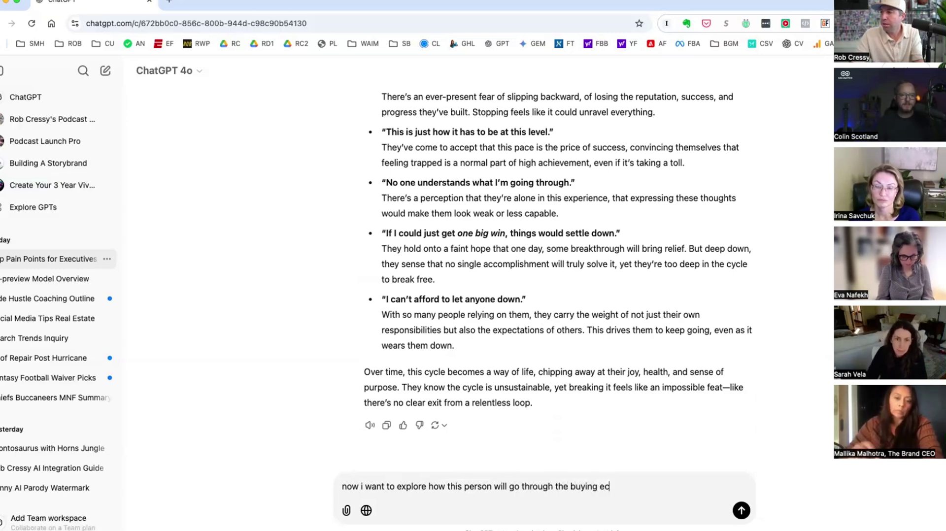
key("BackSpace")
key("BackSpace")
type("decision process ")
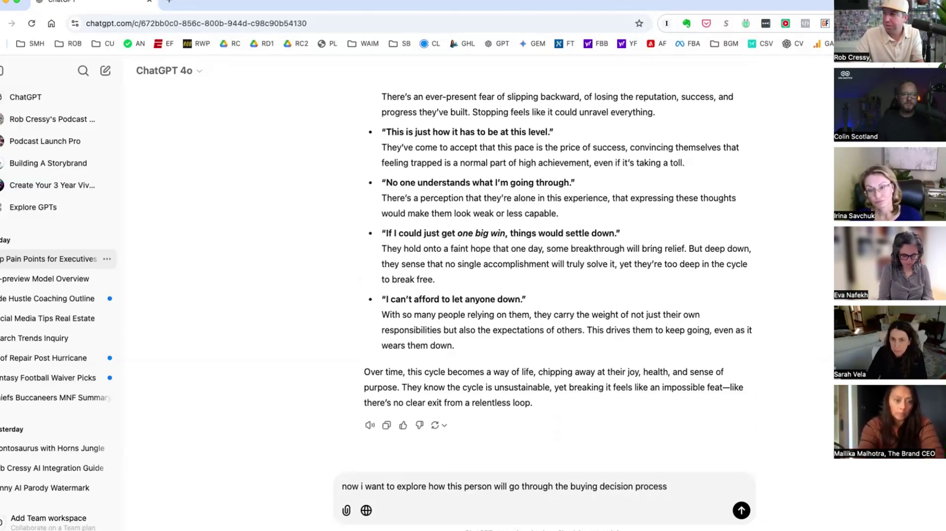
type("to solve this ")
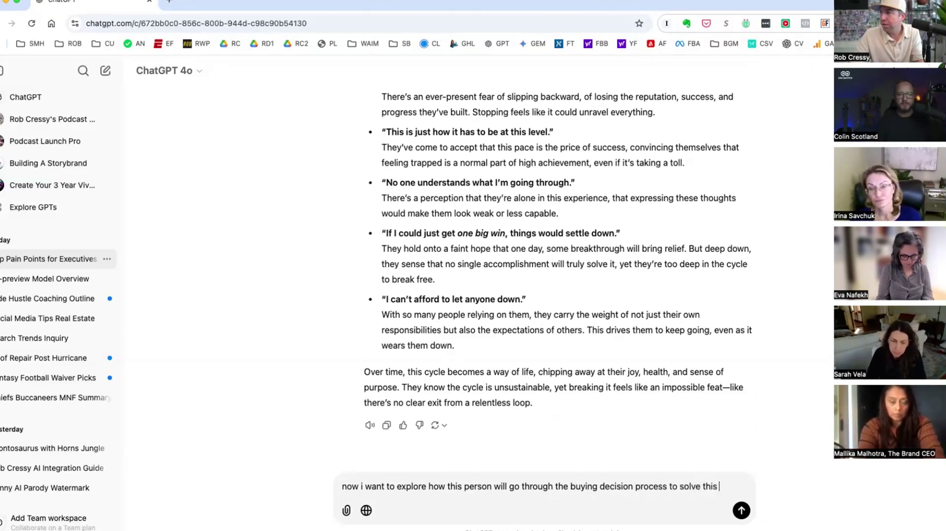
type("specific problem.")
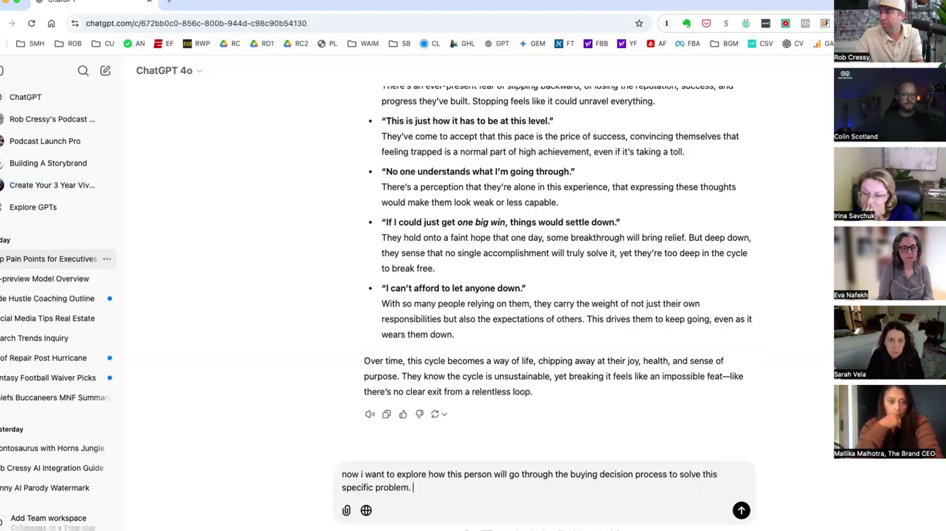
key("Return")
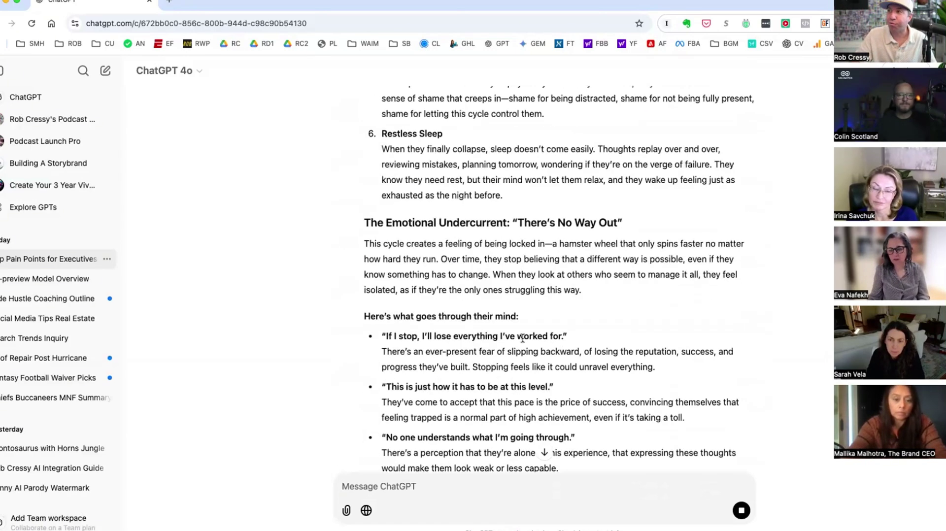
Review the conversation from the pain points list to the newest reply and highlight "buying decision process" in the latest prompt.
scroll(522, 338, "up", 20)
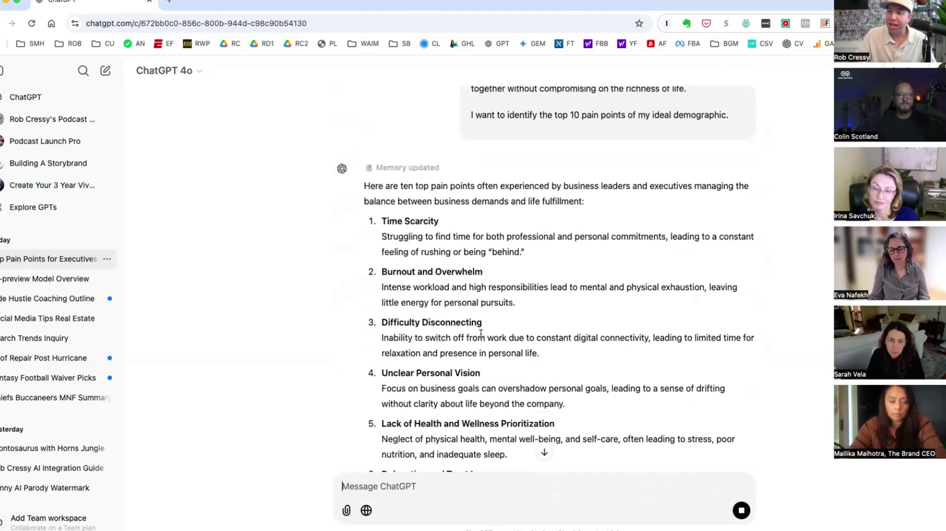
scroll(452, 307, "down", 3)
scroll(451, 305, "down", 12)
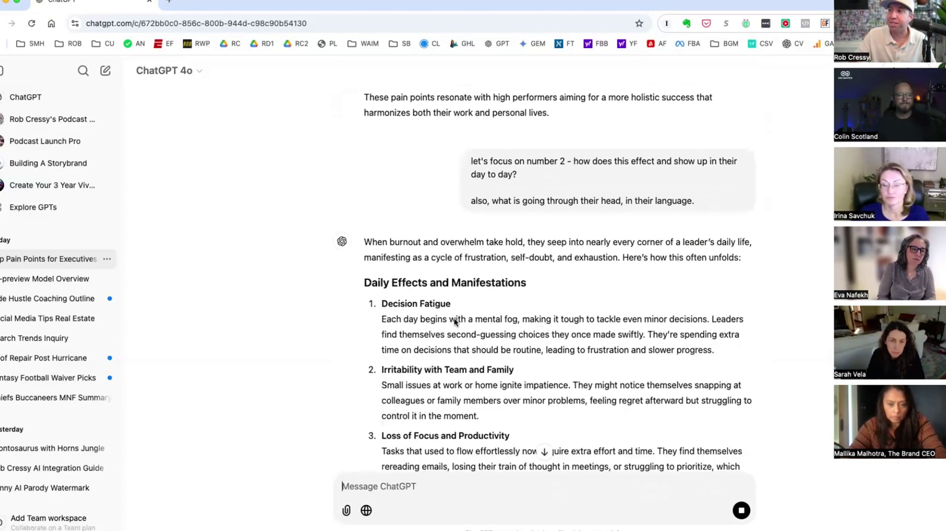
scroll(492, 456, "down", 18)
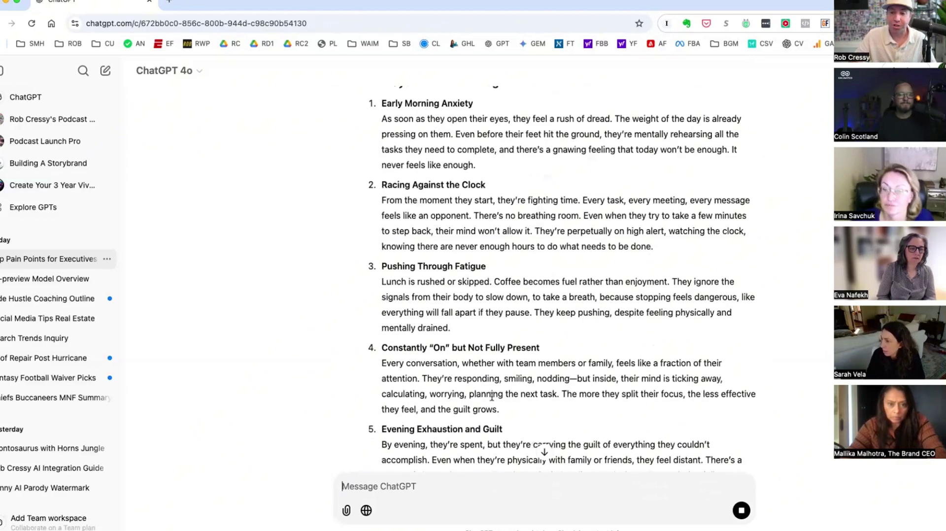
scroll(492, 396, "down", 20)
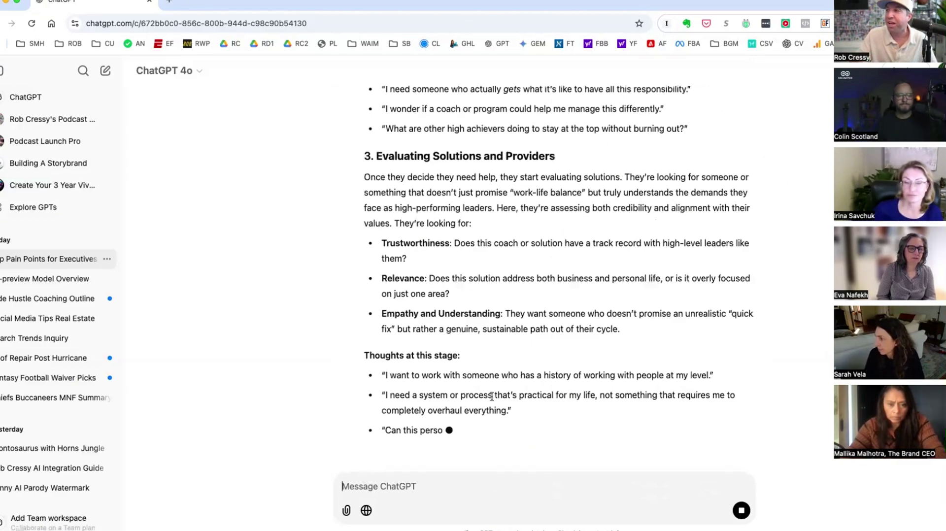
scroll(492, 396, "up", 8)
scroll(491, 397, "up", 4)
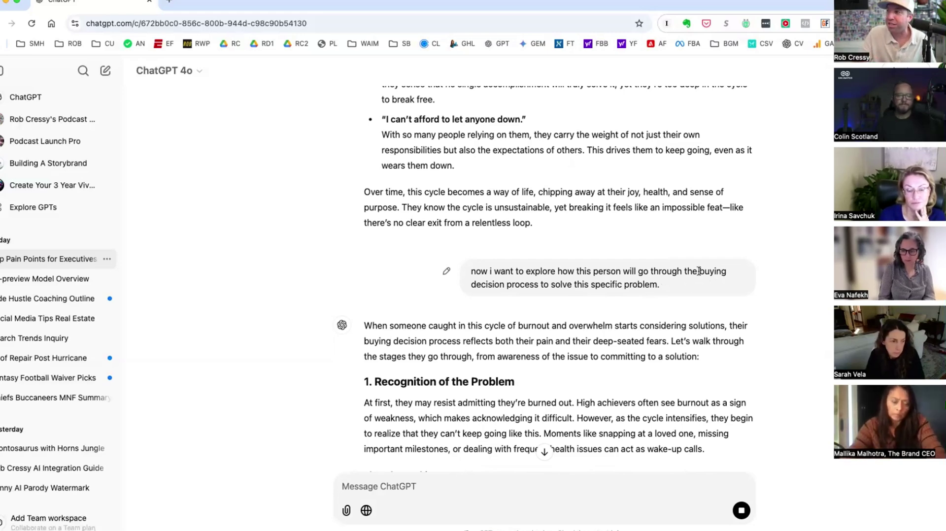
left_click_drag(699, 271, 534, 281)
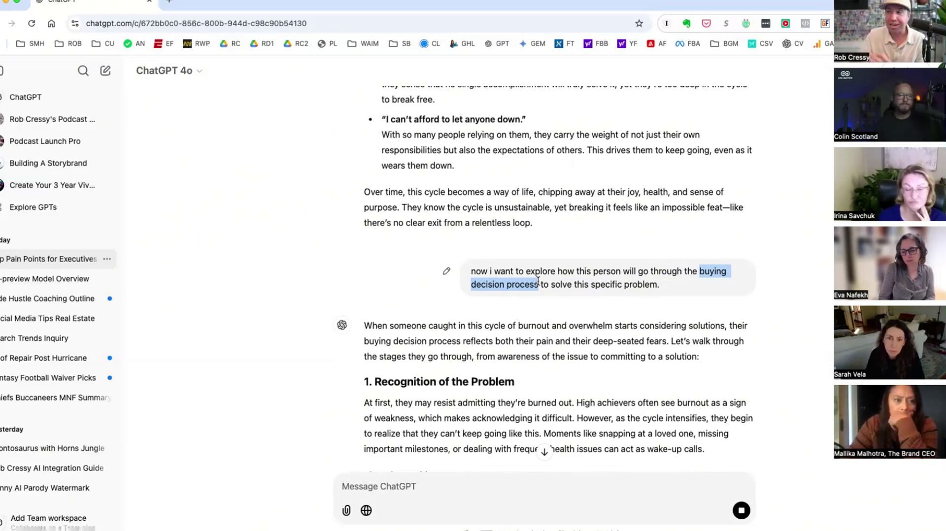
Revisit the earlier prompts, highlighting the top 10 pain points request and "what is going through their head, in their language.".
scroll(538, 281, "up", 20)
scroll(538, 281, "down", 4)
scroll(538, 283, "up", 5)
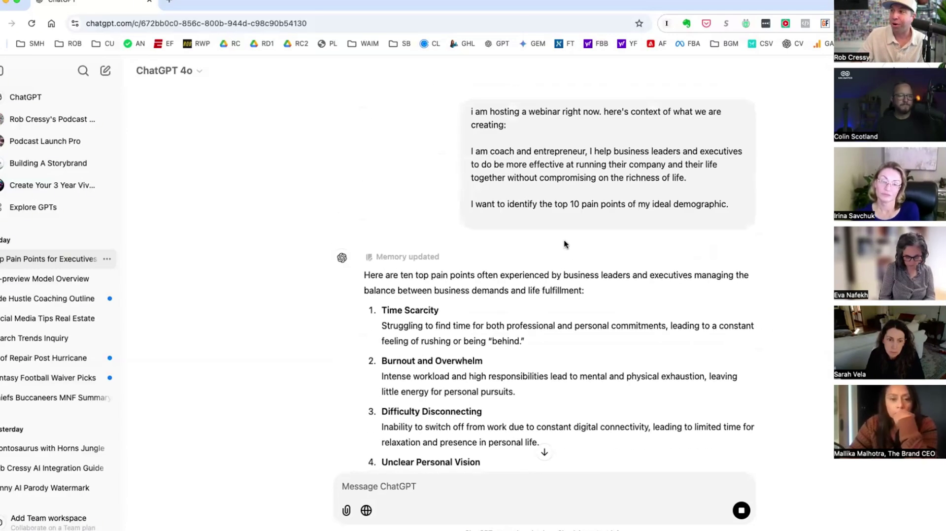
left_click_drag(509, 205, 723, 203)
scroll(655, 282, "down", 12)
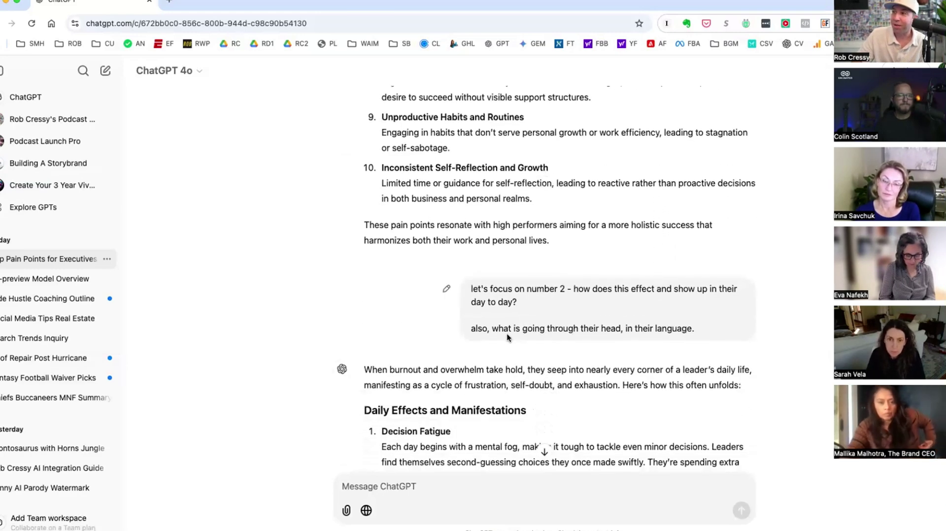
left_click_drag(491, 328, 703, 327)
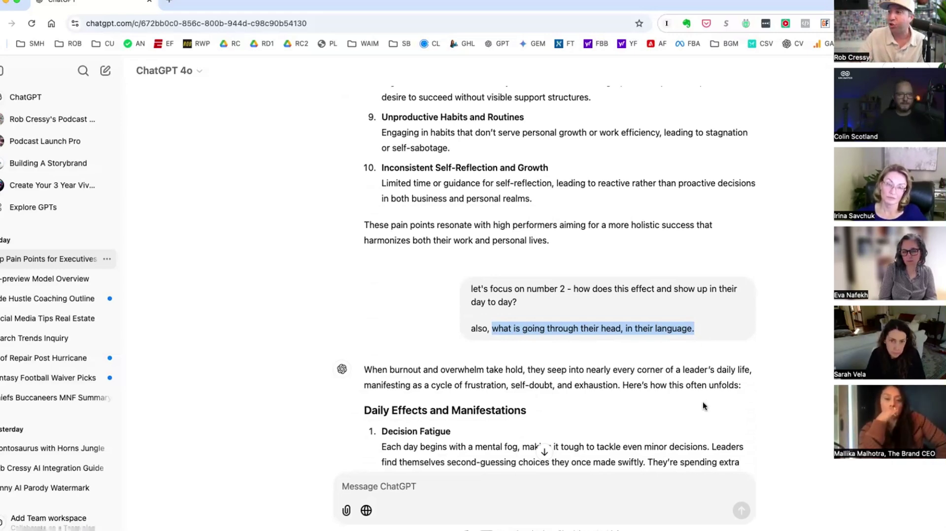
scroll(703, 401, "down", 8)
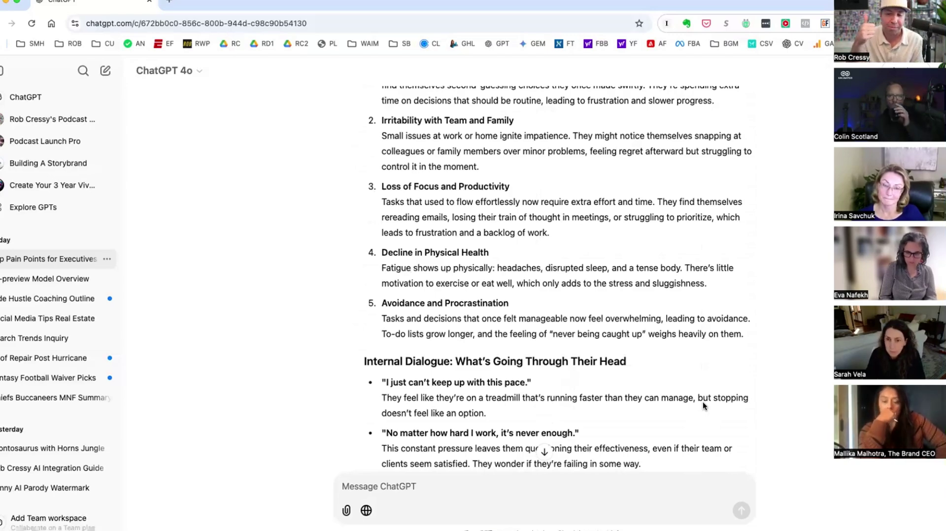
scroll(696, 415, "down", 20)
scroll(697, 418, "up", 20)
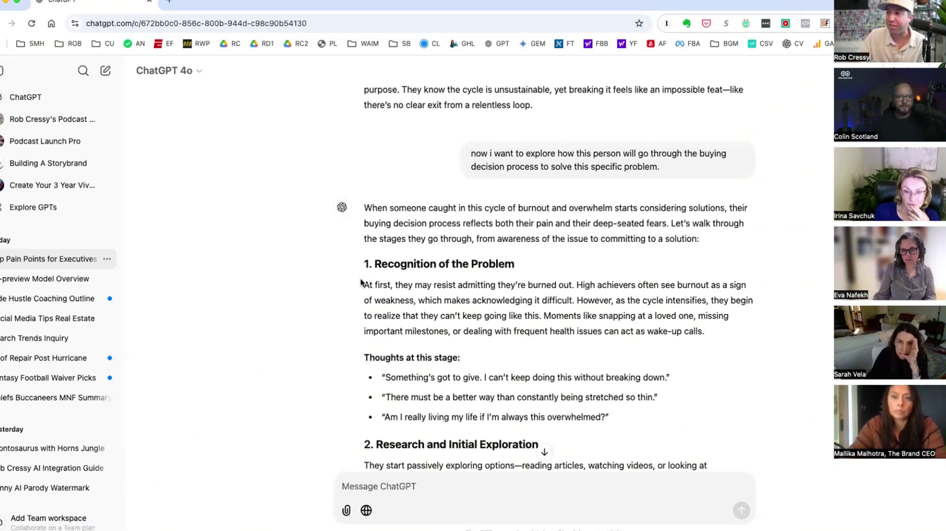
Examine stage 1 of the buying decision reply, highlighting its heading, "Thoughts at this stage:" and the "Something's got to give" quote in turn.
scroll(358, 298, "down", 3)
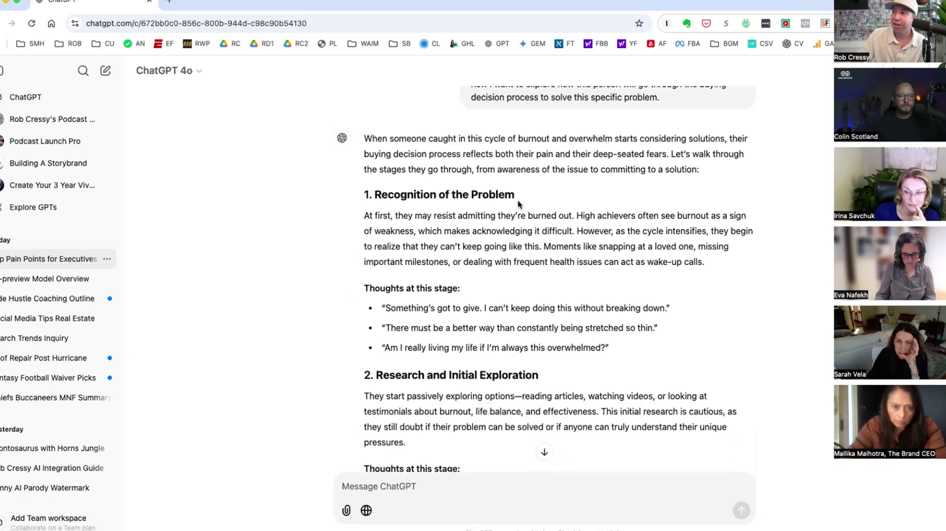
left_click_drag(518, 200, 365, 194)
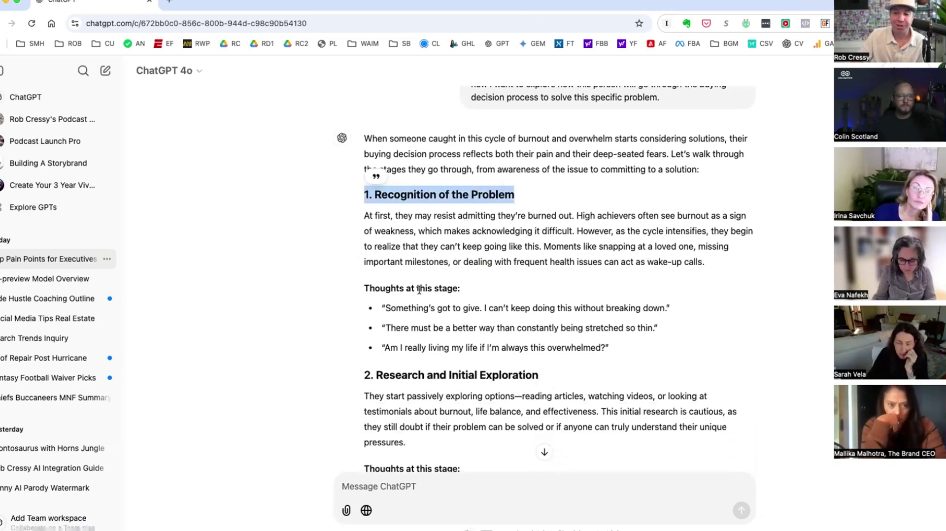
left_click(419, 289)
left_click_drag(480, 289, 366, 289)
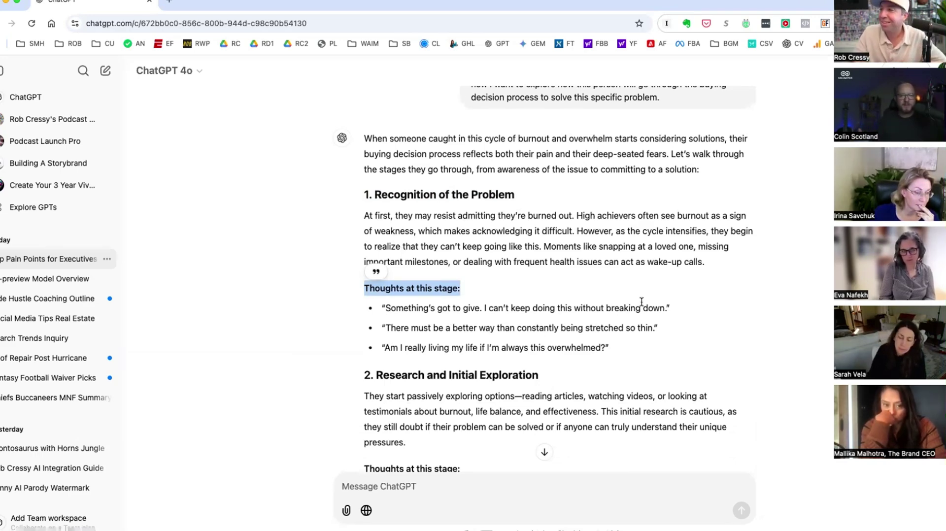
left_click(641, 301)
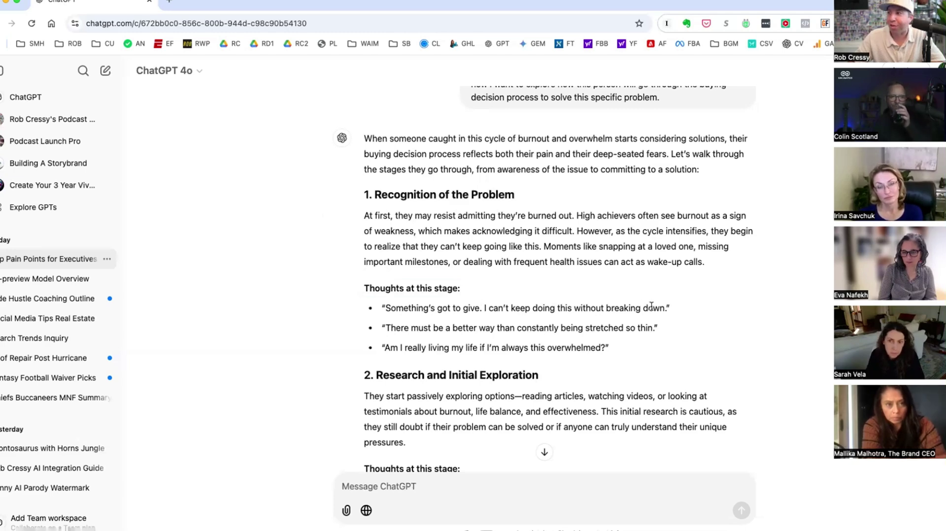
left_click_drag(670, 307, 378, 310)
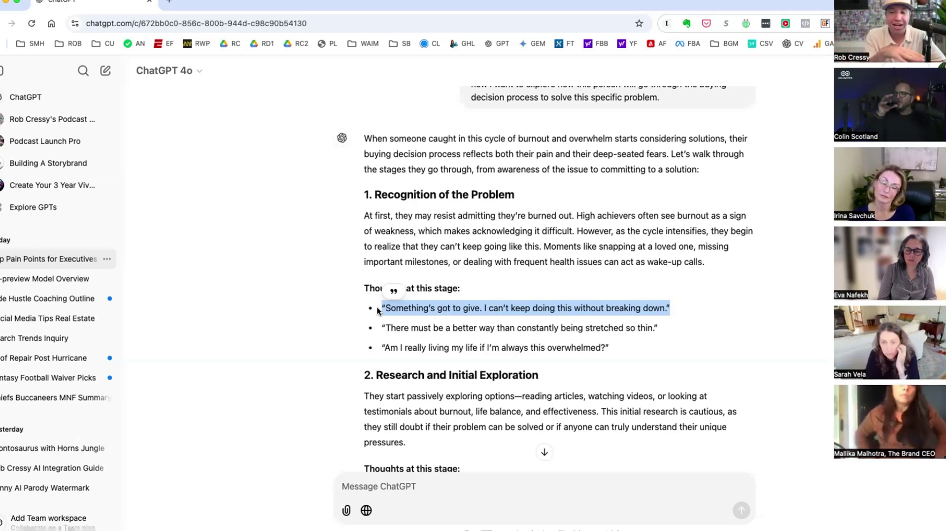
left_click(507, 358)
Highlight the "Recognition of the Problem" heading again, followed by the whole list of thoughts at that stage.
scroll(507, 358, "down", 3)
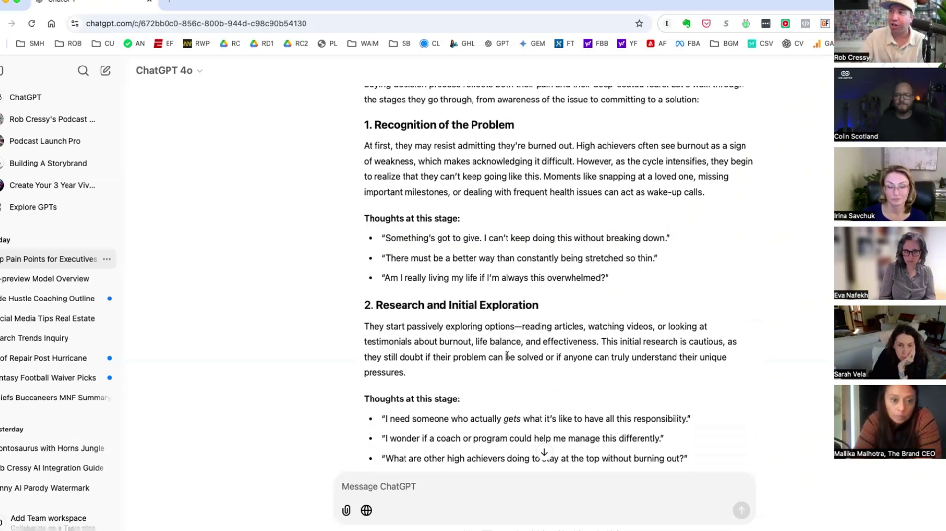
left_click_drag(518, 125, 376, 129)
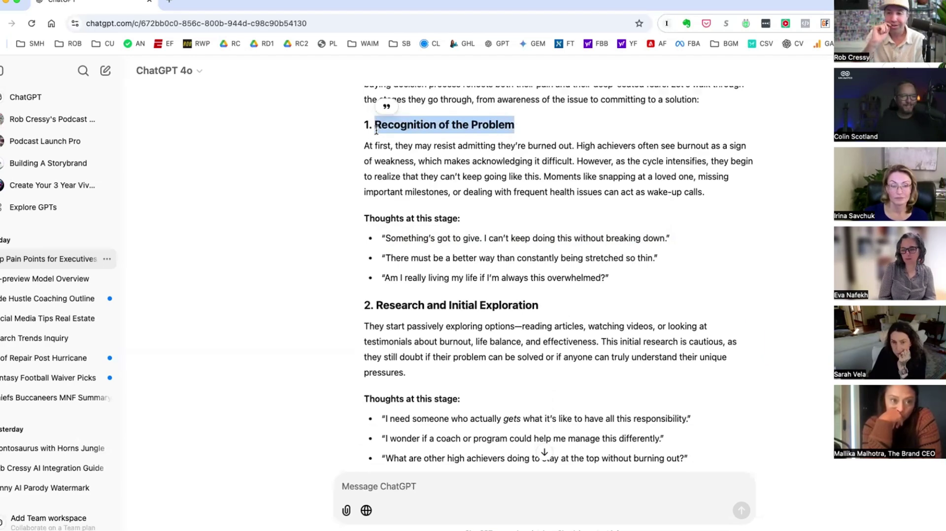
left_click(410, 199)
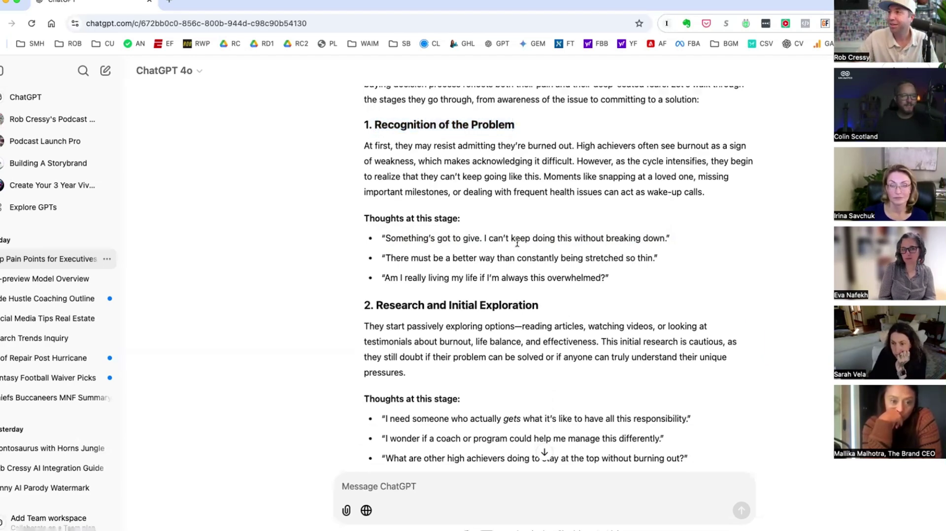
left_click_drag(616, 281, 363, 223)
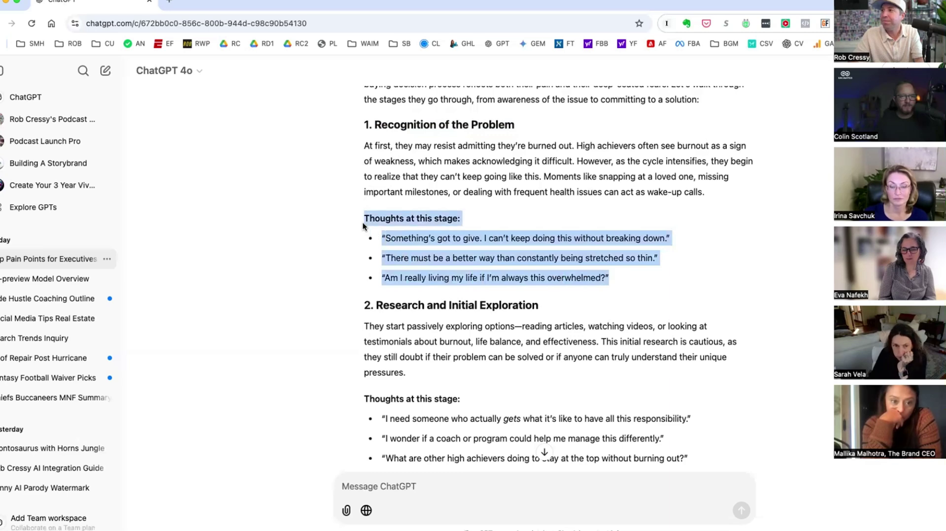
left_click(574, 257)
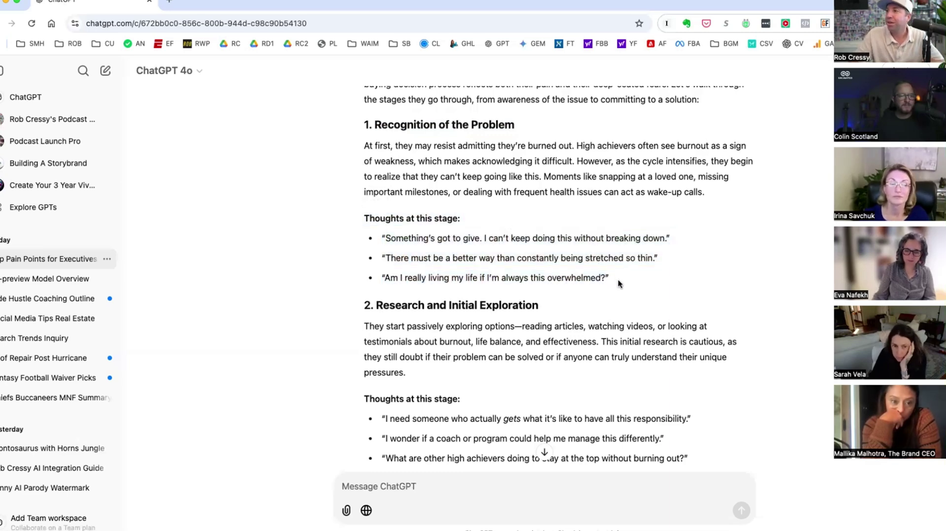
Quote "Something's got to give. I can't keep doing this without breaking down." from stage 1 as the reply context.
scroll(614, 280, "up", 1)
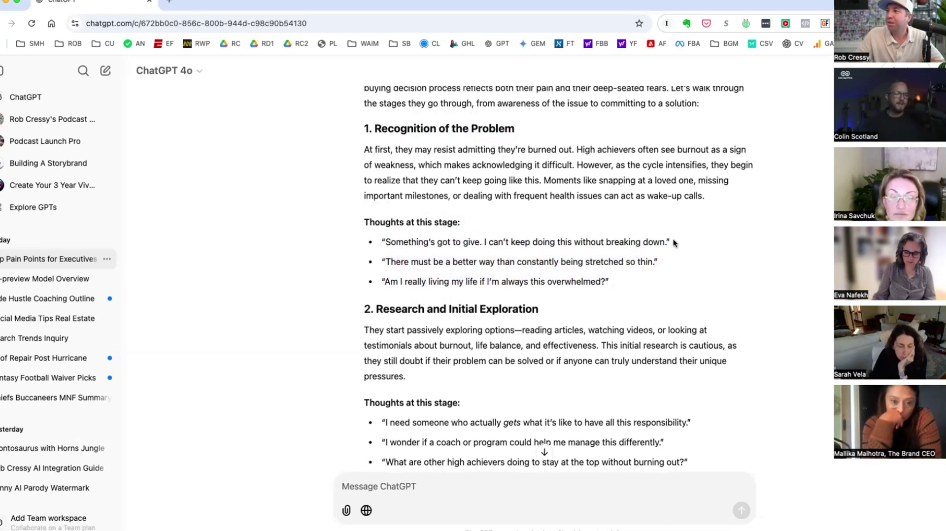
left_click_drag(671, 242, 386, 242)
left_click(387, 224)
Draft the prompt "write me a linkedin post using the AIDA framework that speaks to this. be world class. empowering. concise.".
type("write")
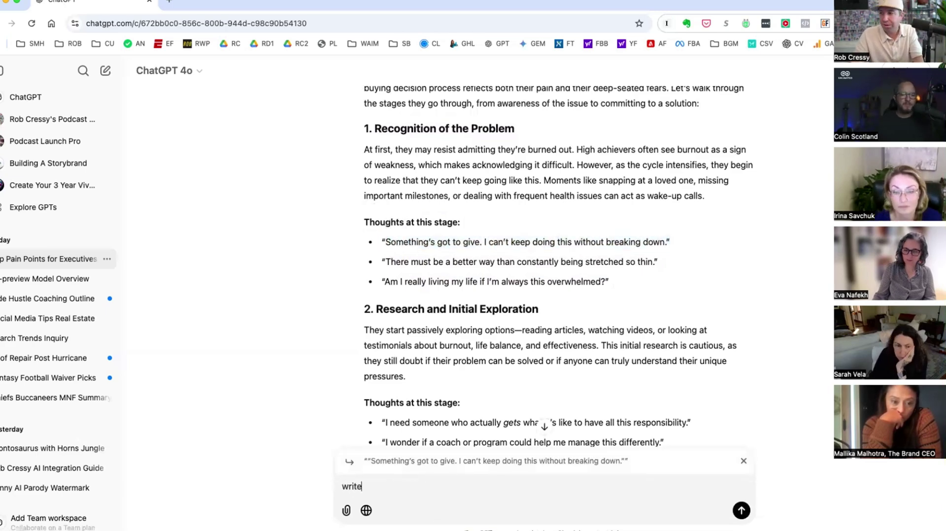
type(" me a linkedin post using the AIDA framework that spea")
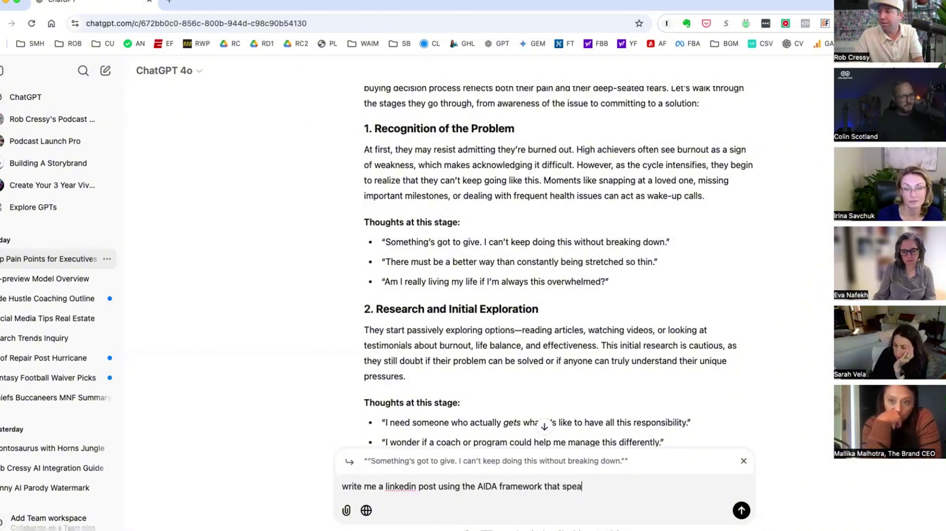
type("ks to this. be world cls")
key("BackSpace")
type("ass. empowering.")
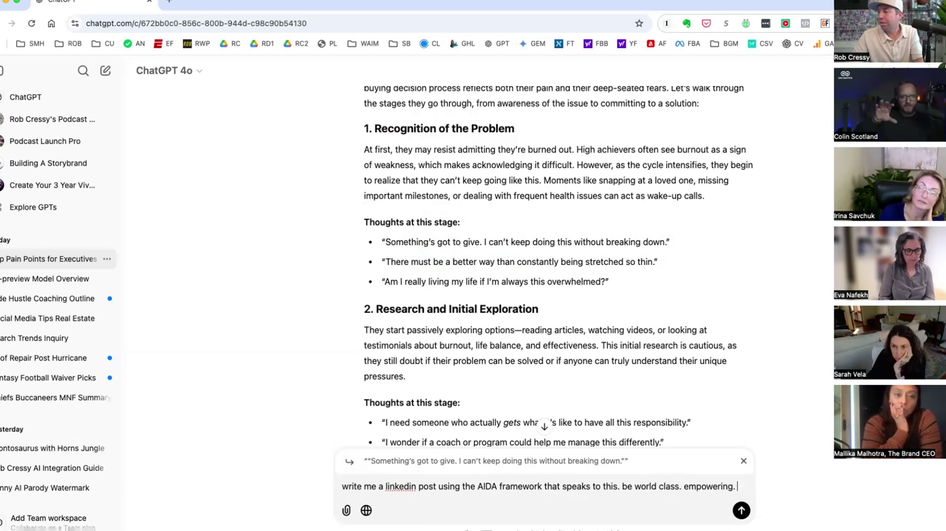
type(" concise")
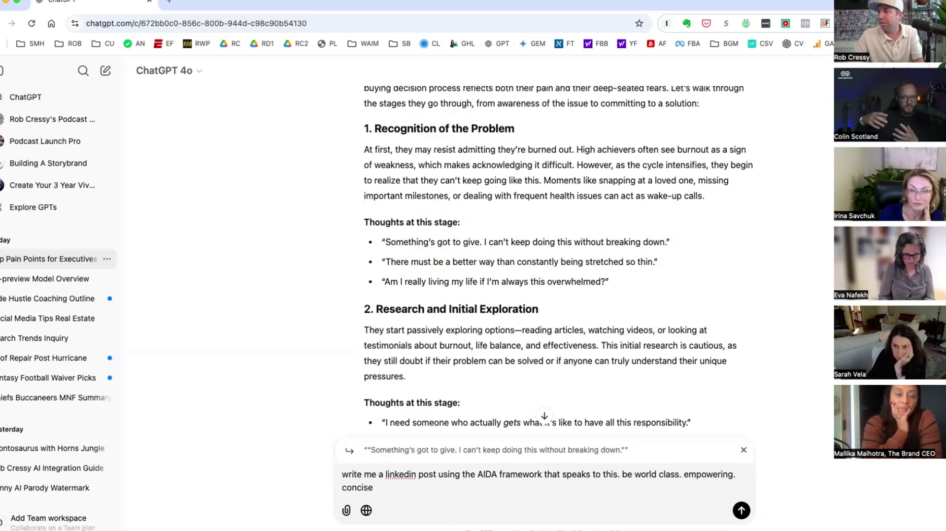
type(".")
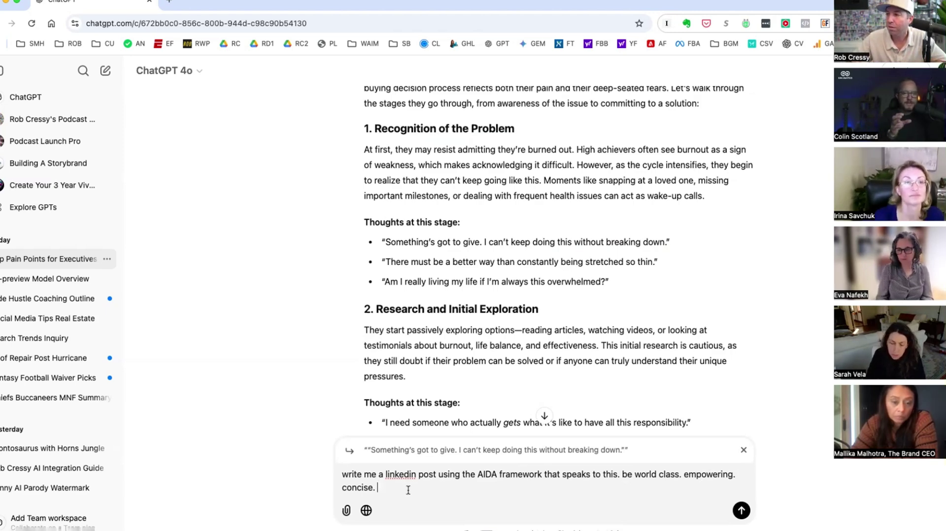
Add a separate paragraph, "the CTA at the end is i want to point them to an article I wrote on this topic.", and send the prompt.
key("shift+Return")
key("shift+Return")
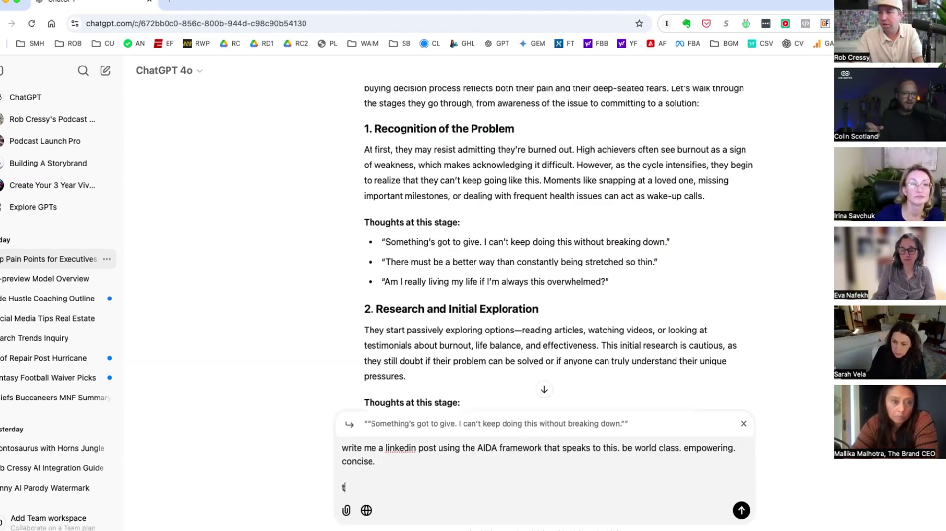
type("the CTAat the edn")
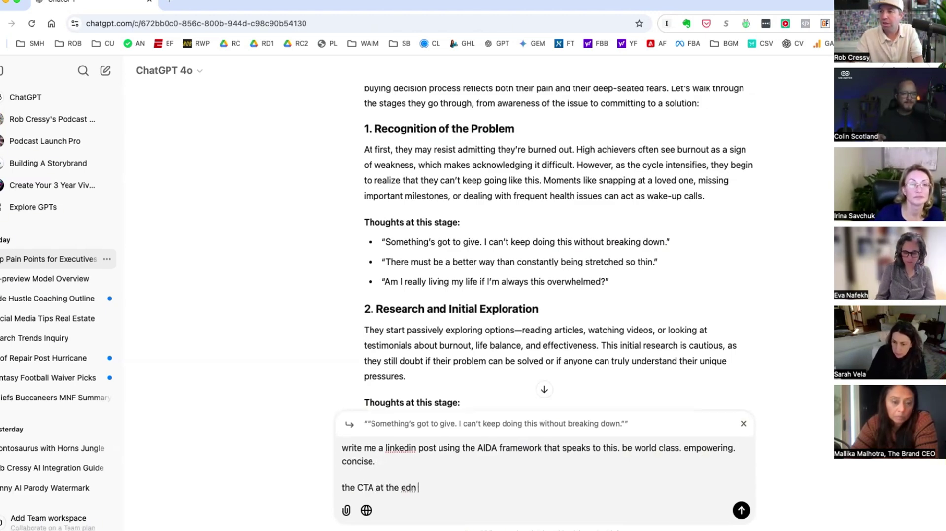
key("BackSpace")
key("BackSpace")
key("BackSpace")
type("nd is i want ")
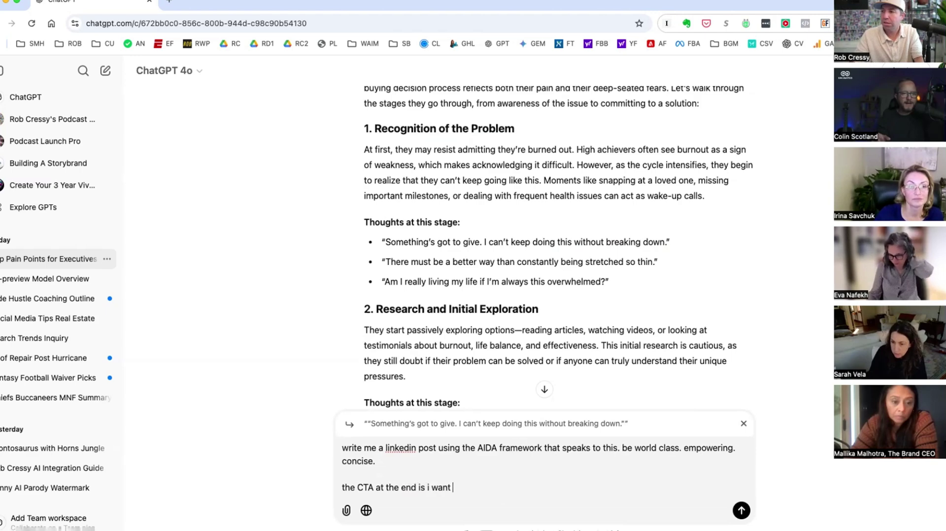
type("to point them to an art")
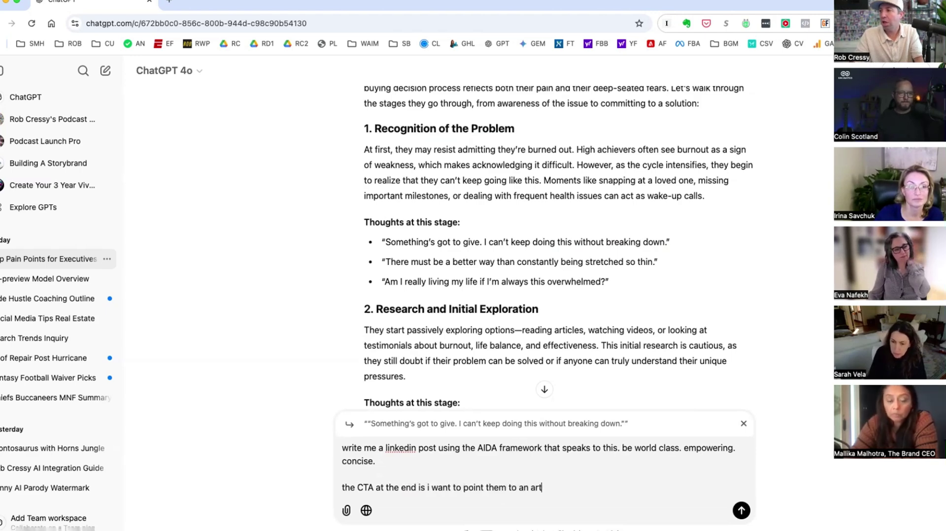
type("icle I wrote")
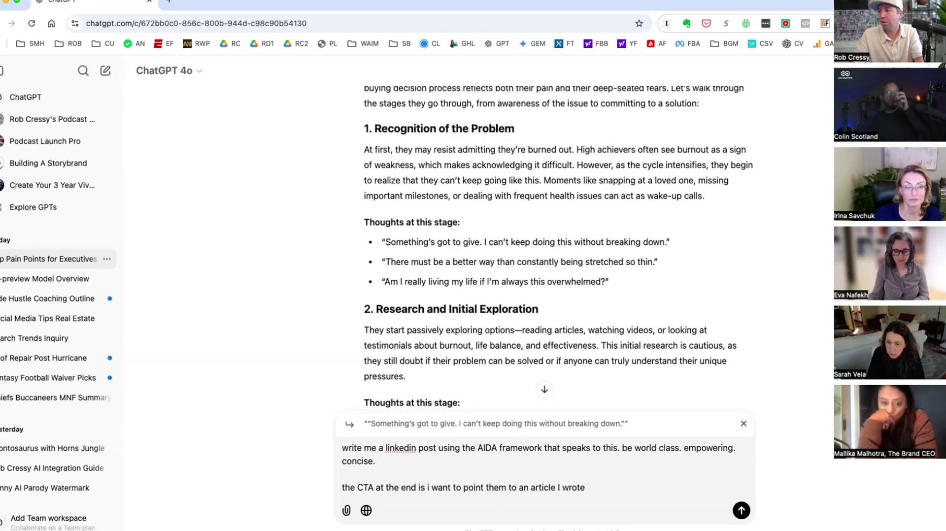
type(" on this tp")
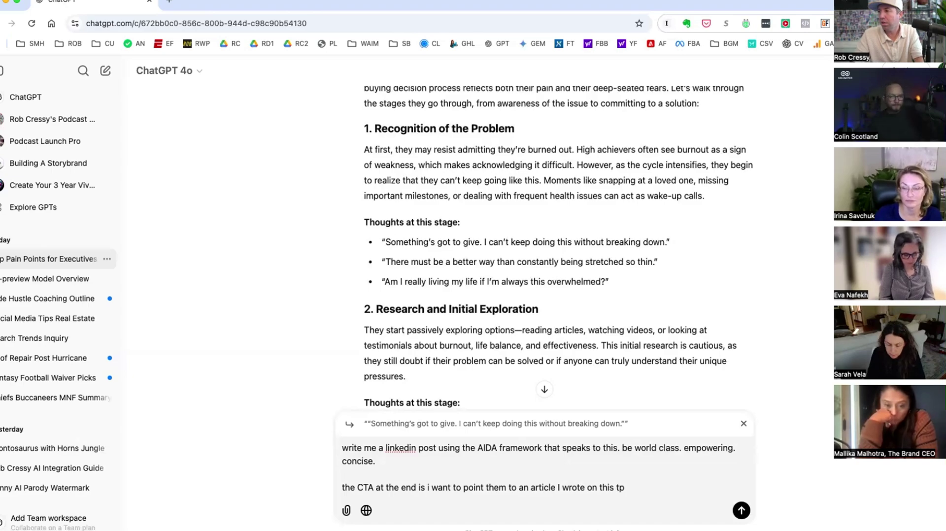
type("o")
key("BackSpace")
key("BackSpace")
type("opic.")
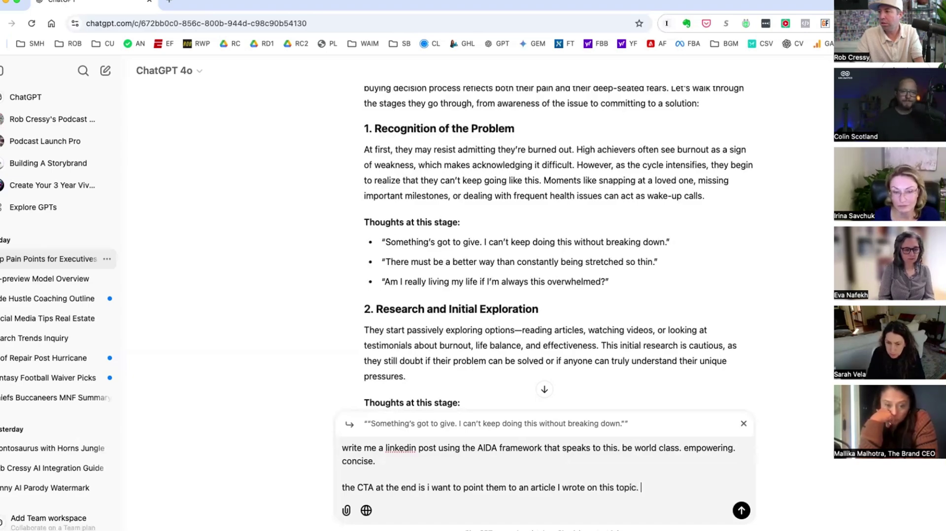
key("Return")
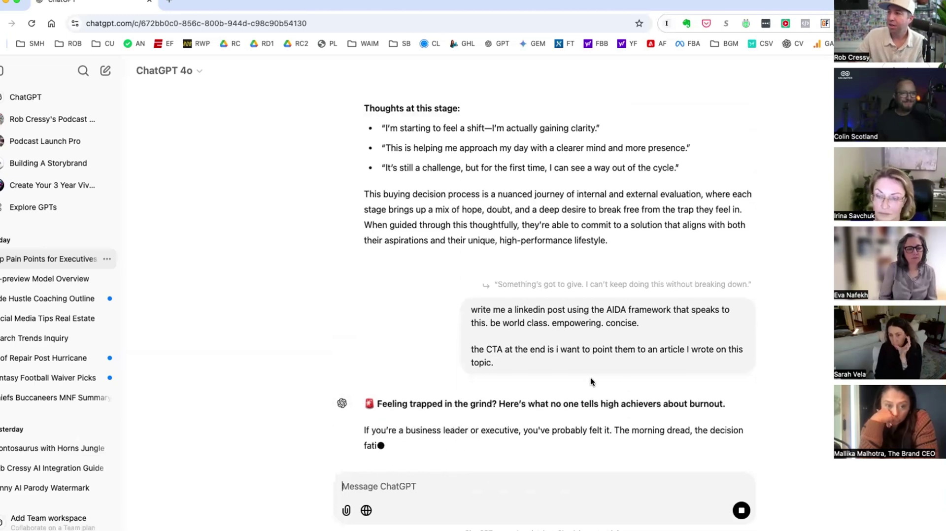
Review the generated LinkedIn post from its hook to the article link, including the quoted line above the prompt.
scroll(584, 394, "up", 1)
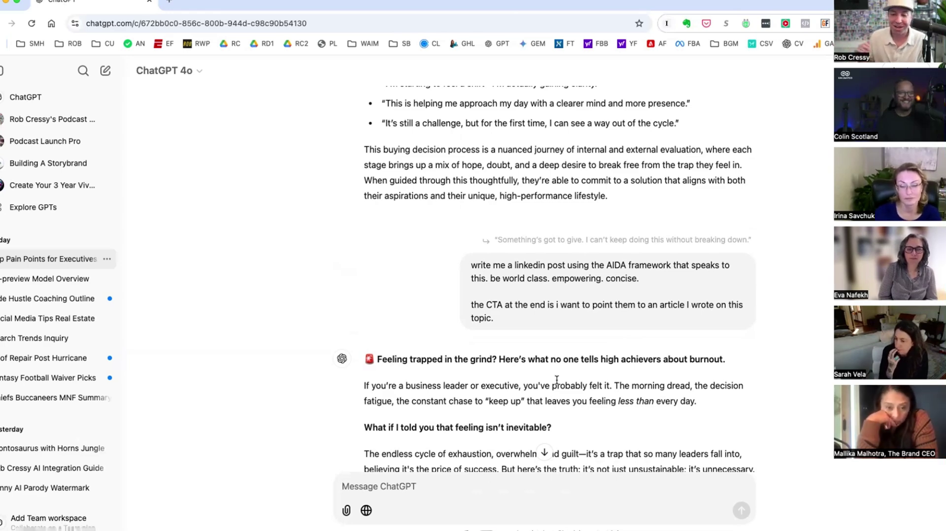
scroll(481, 398, "down", 3)
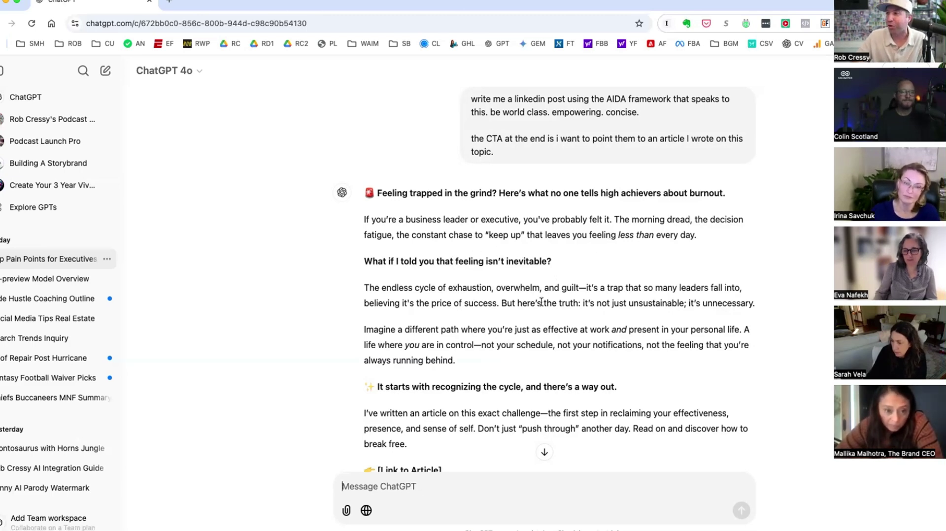
scroll(547, 291, "down", 3)
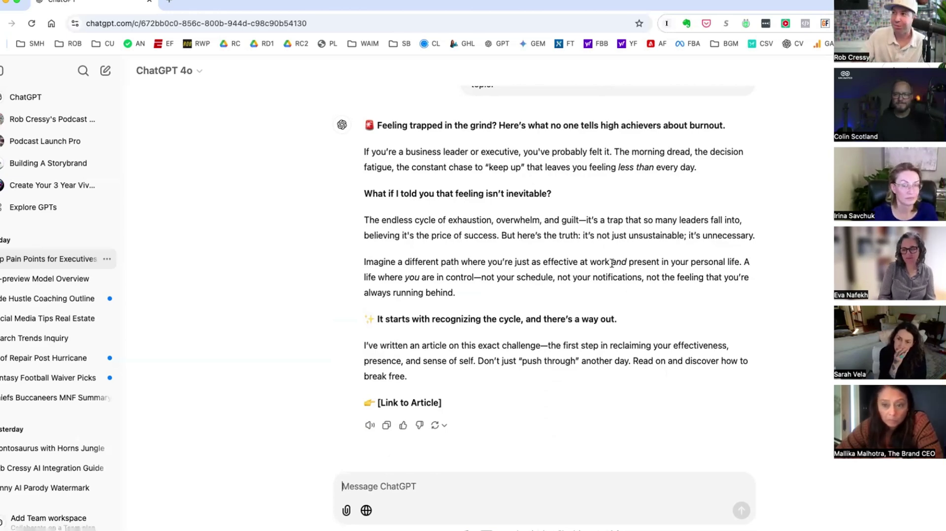
scroll(669, 295, "up", 5)
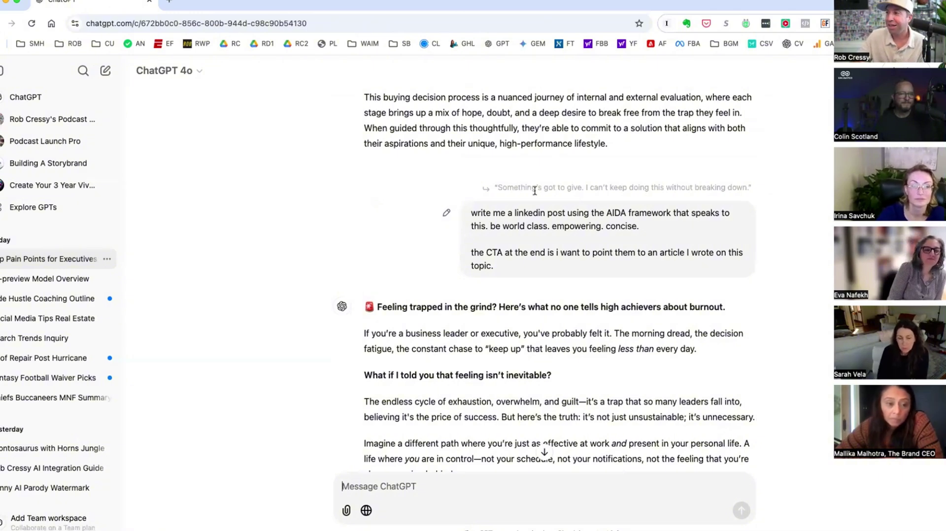
scroll(449, 339, "down", 5)
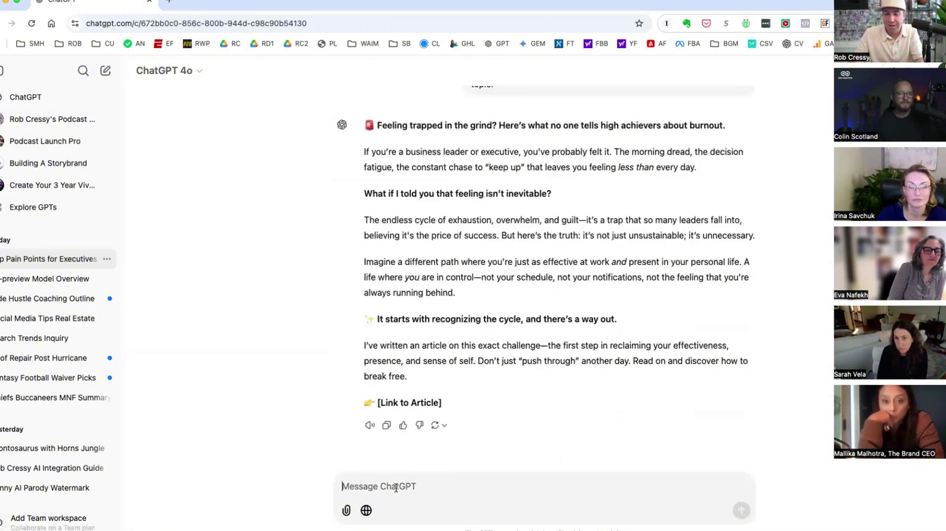
Send the follow-up "this was great. give me 5 other hooks as options. only rewrite this part. bullet points.".
type("this was great. I")
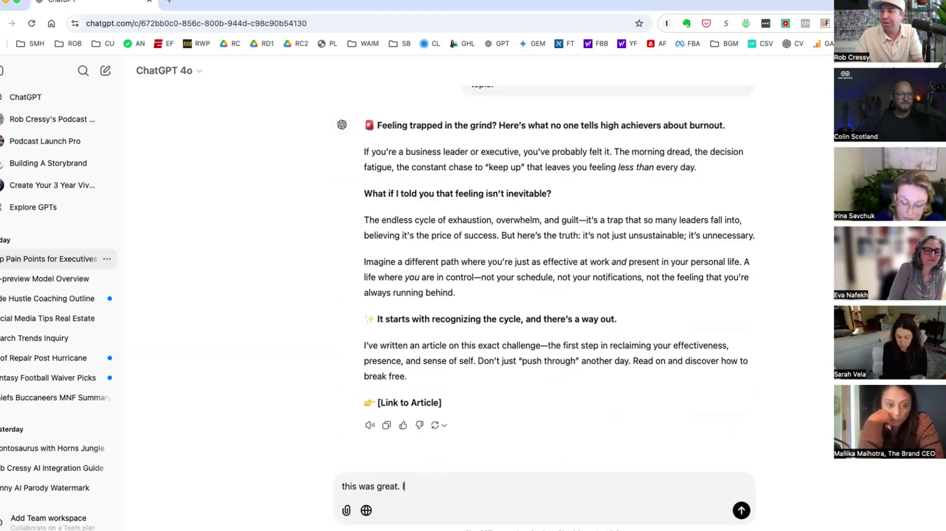
type("give me 5 o")
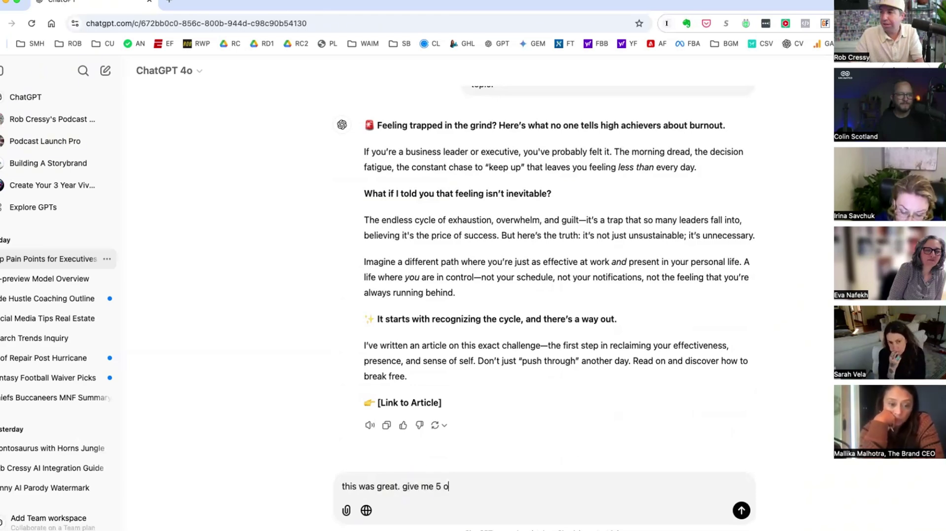
type("ther hooks.")
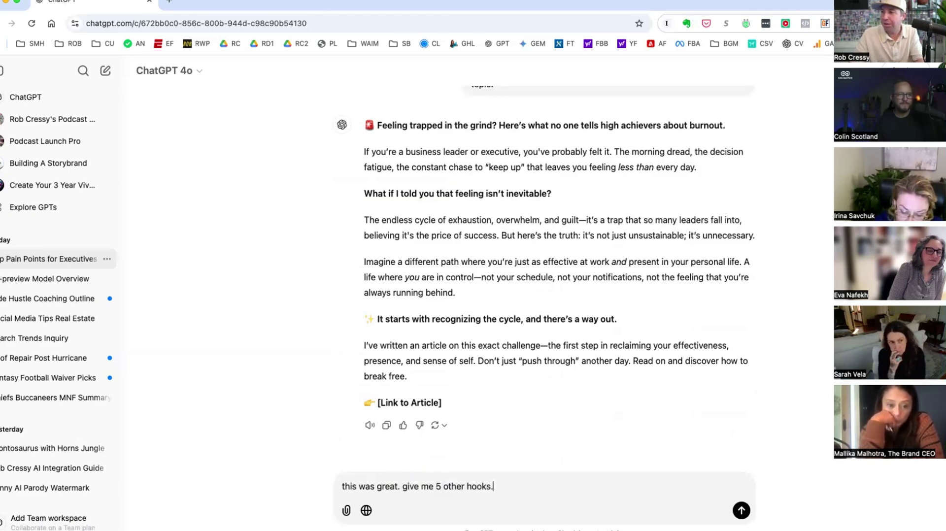
type(" as options")
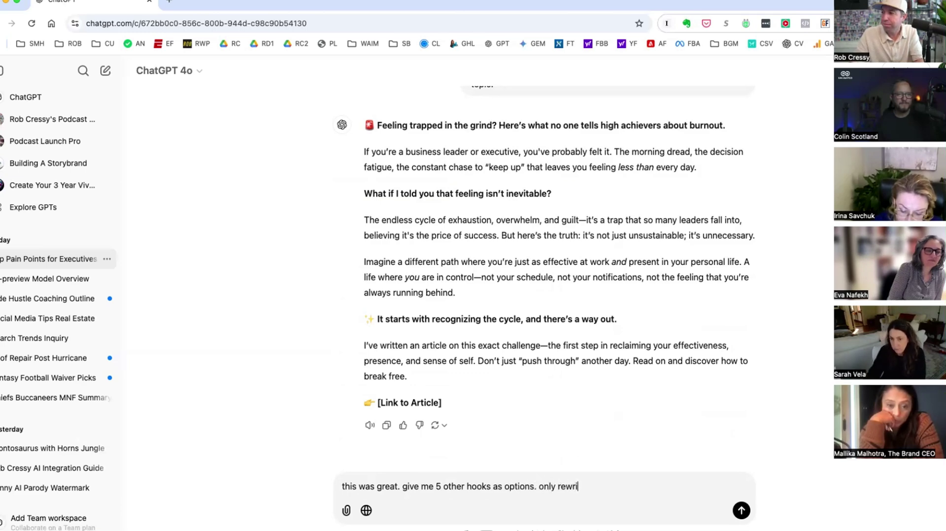
type("ullet points.")
key("Return")
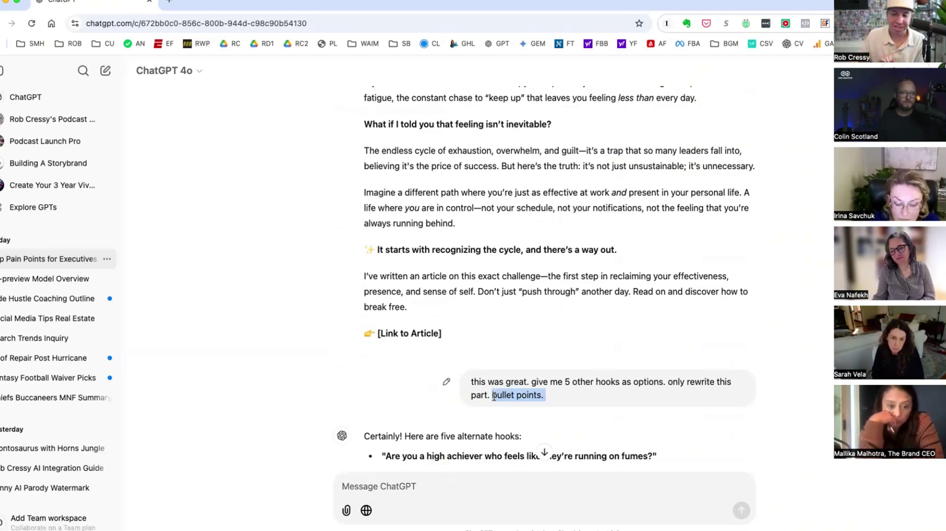
Highlight "only rewrite this part." in the hooks prompt and examine the list of alternate hooks.
left_click(652, 395)
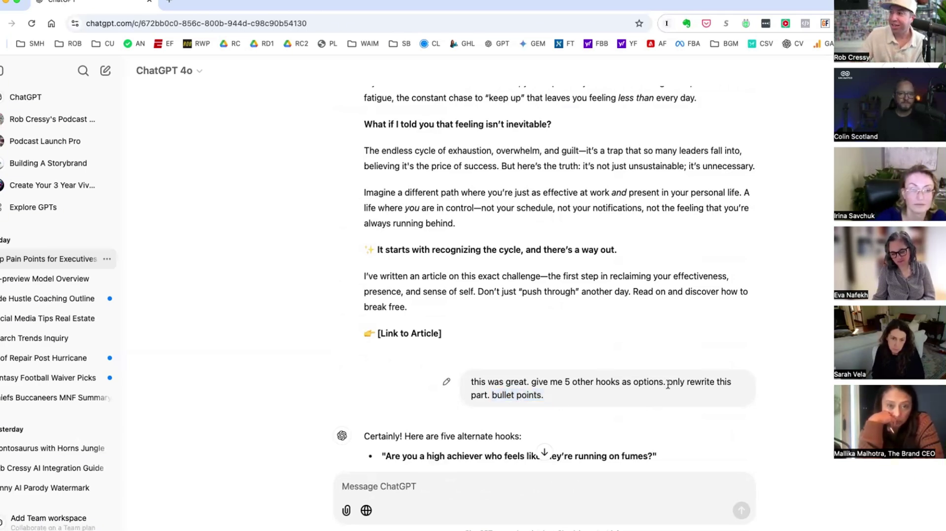
left_click_drag(667, 382, 490, 403)
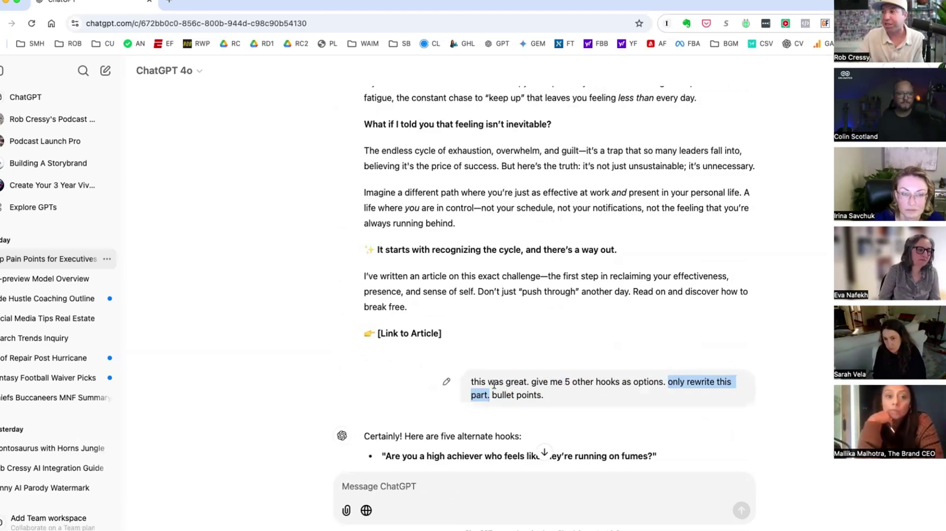
scroll(494, 384, "down", 3)
left_click(465, 351)
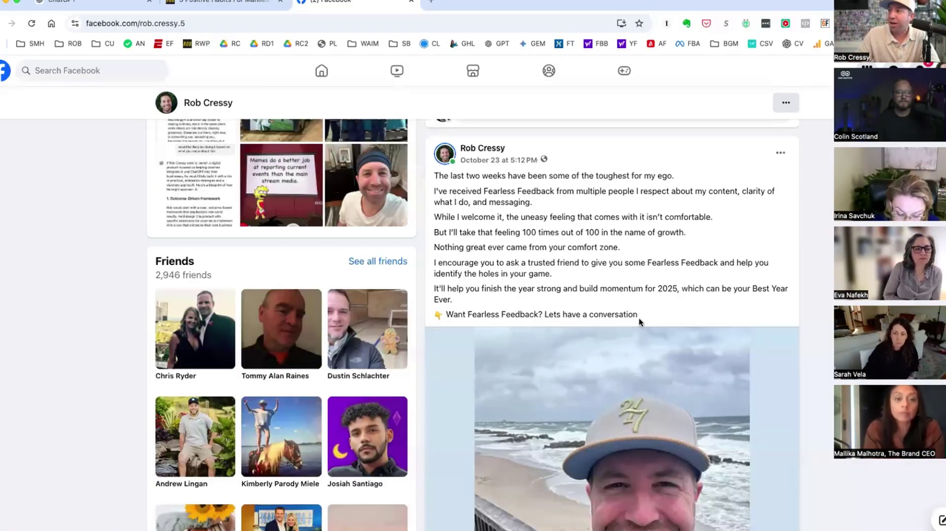
Copy the full text of the Fearless Feedback post on Facebook and return to the ChatGPT conversation.
left_click_drag(640, 314, 433, 178)
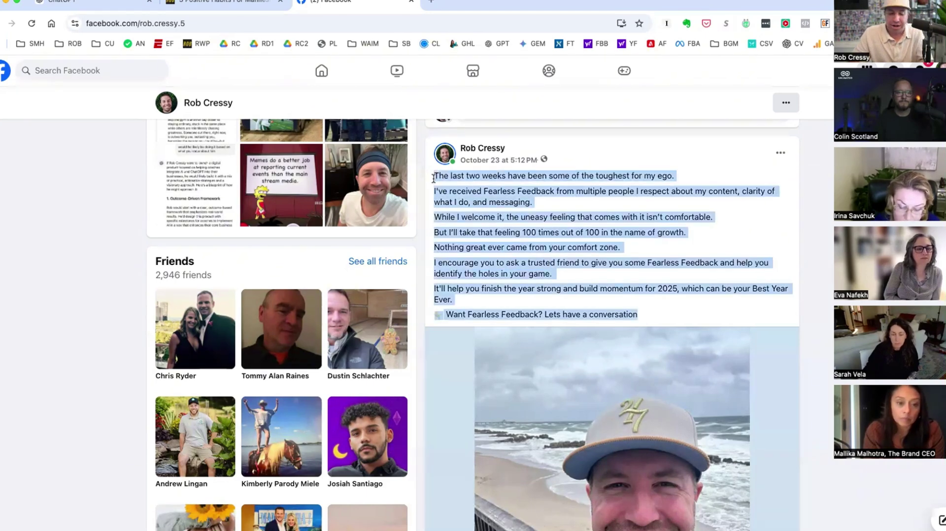
left_click(94, 2)
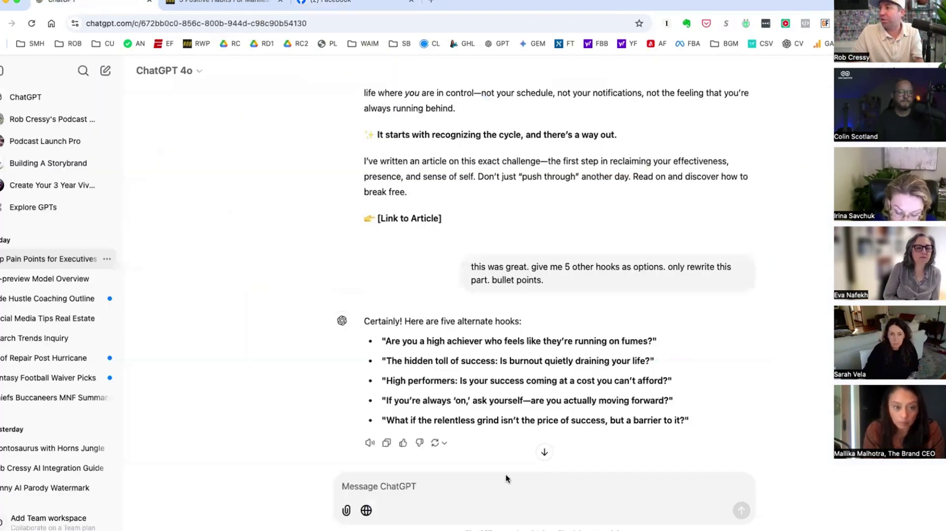
Write a prompt asking to improve the blog post's brand voice and language, and to give 5 to 10 keywords describing a past writing example.
left_click(403, 489)
type("i w")
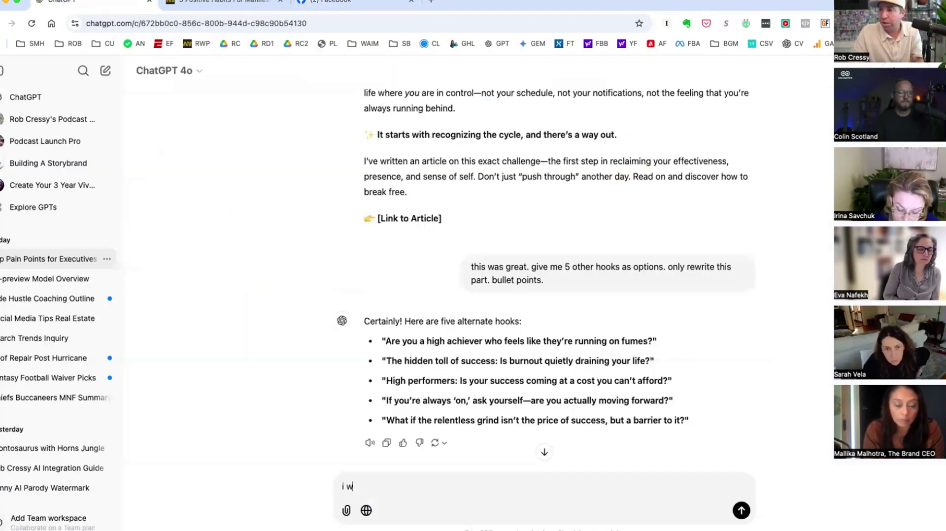
type("ant you to help me")
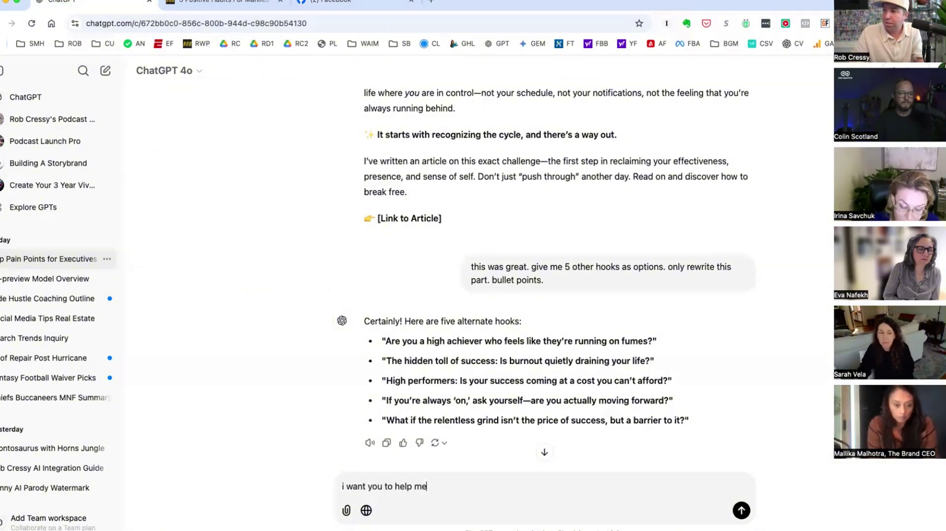
type(" improve the brand voice and language of our")
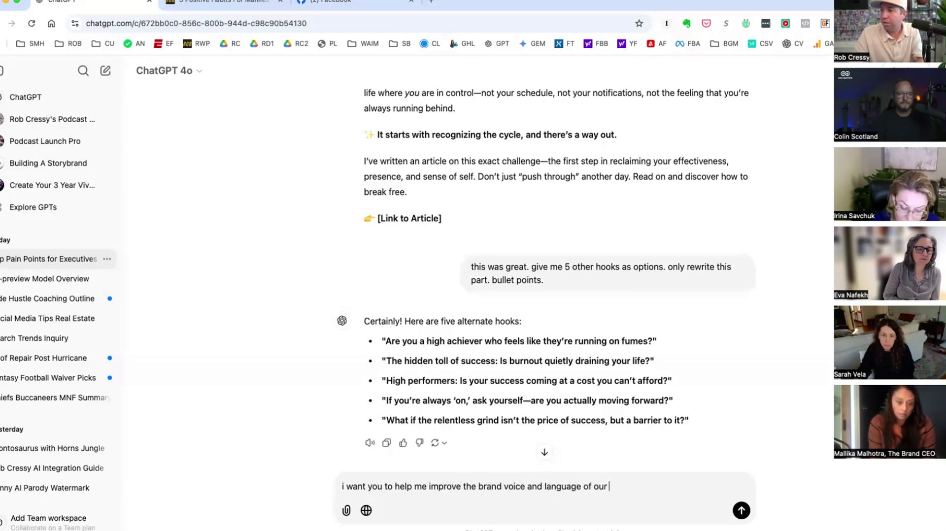
type("blog post. he")
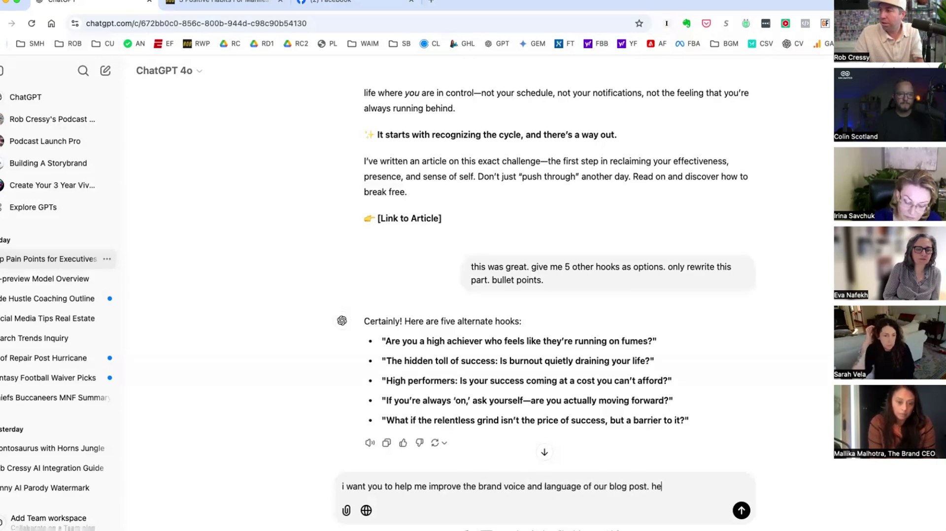
type("re's an example of one o")
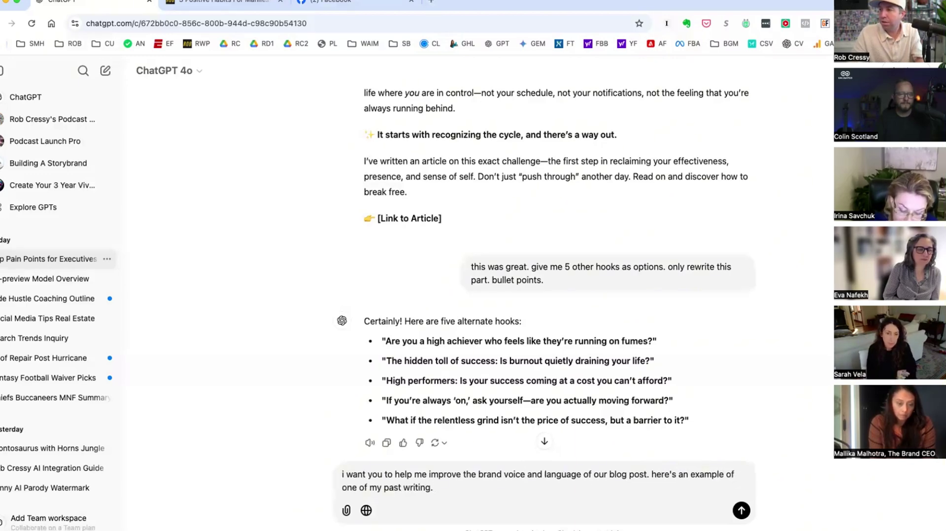
type("f my past writing. give me the 5 to 10 keywords o")
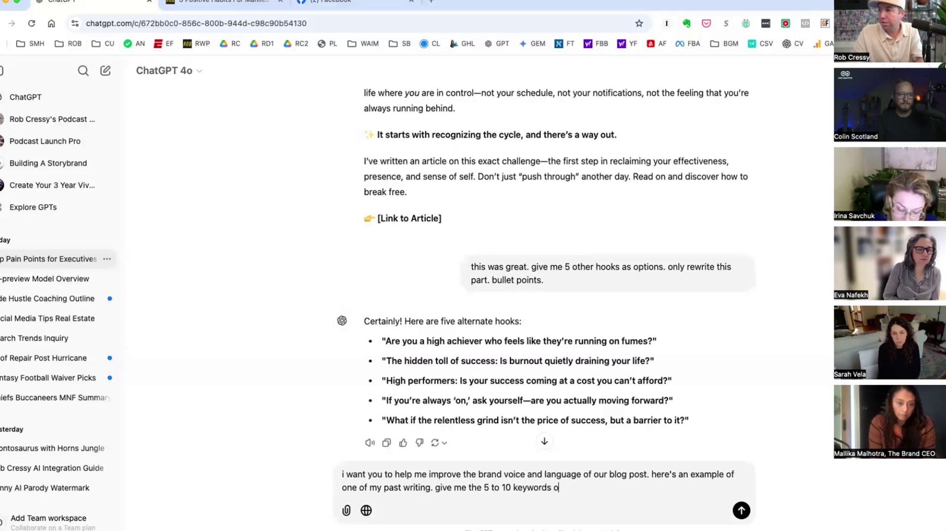
type("f what i sound like:")
Add a "context:" section containing the copied Fearless Feedback post to the prompt and send it.
key("shift+Return")
key("shift+Return")
type("context:")
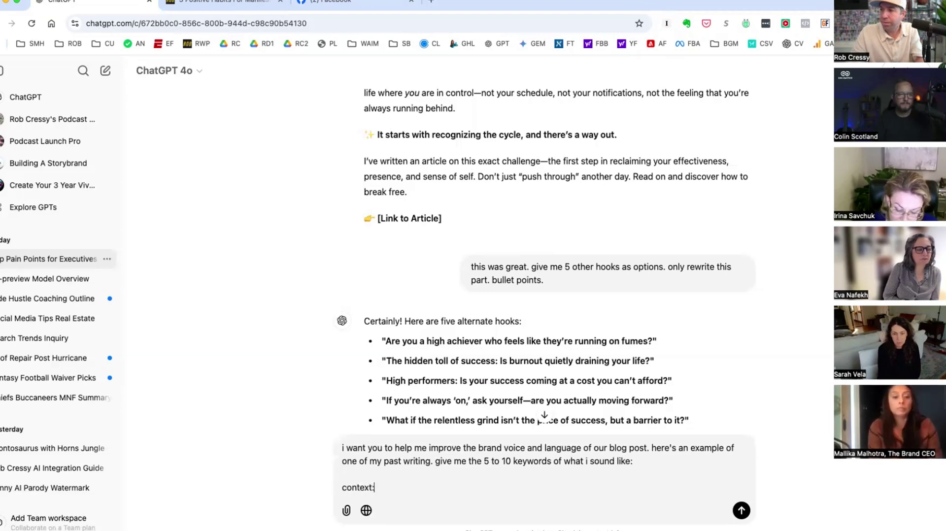
type("The last two weeks have been some of the toughest for my ego. I’ve received Fearless Feedback from multiple people I respect about my content, clarity of what I do, and messaging. While I welcome it, the uneasy feeling that comes with it isn’t comfortable. But I’ll take that feeling 100 times out of 100 in the name of growth.")
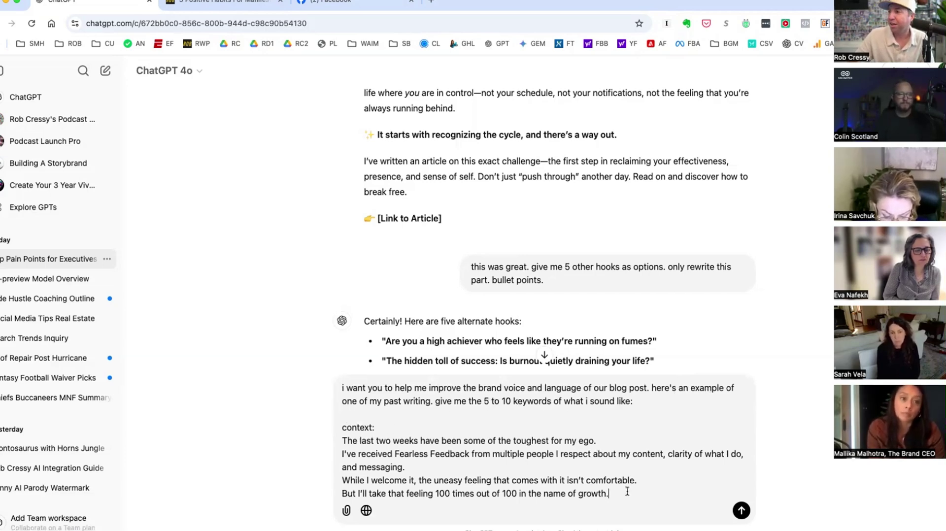
key("Return")
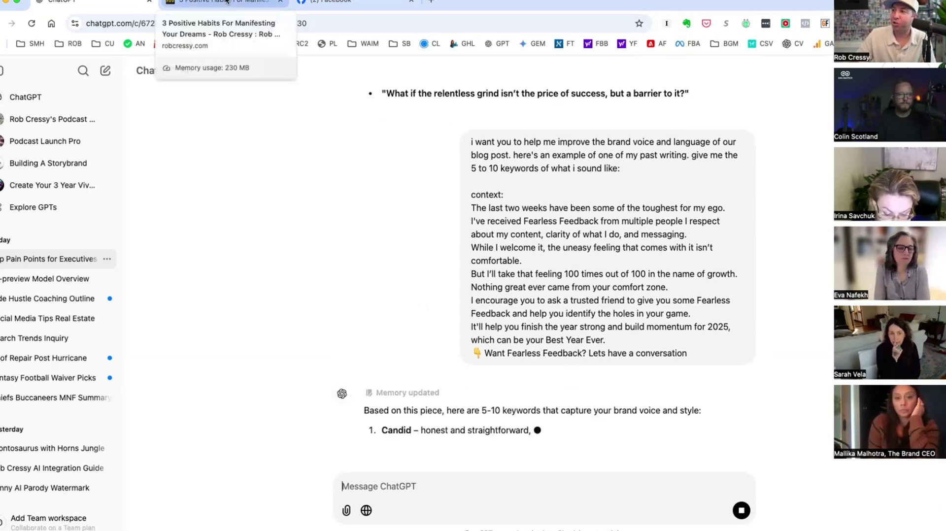
Copy the "3 Positive Habits For Manifesting Your Dreams" article from its opening quote to the closing invitation, and return to the ChatGPT conversation.
left_click(225, 1)
scroll(320, 245, "down", 5)
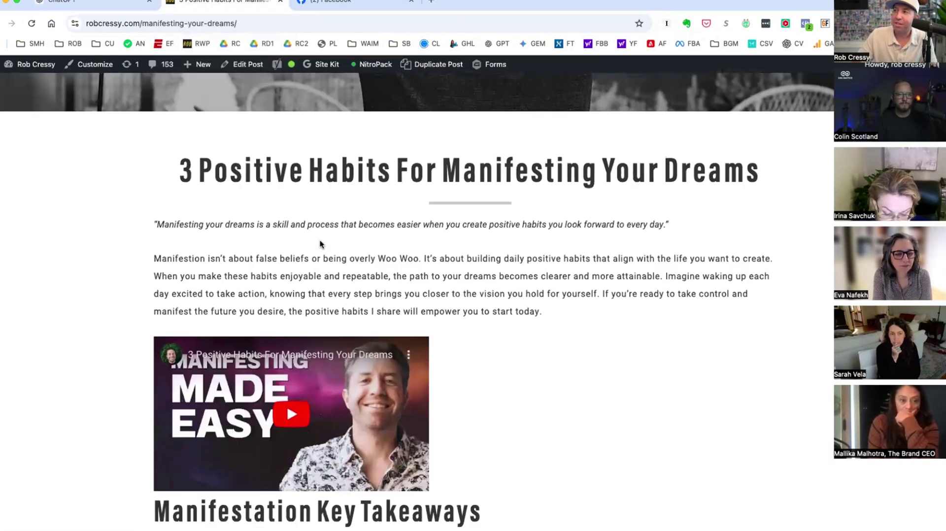
scroll(320, 245, "down", 20)
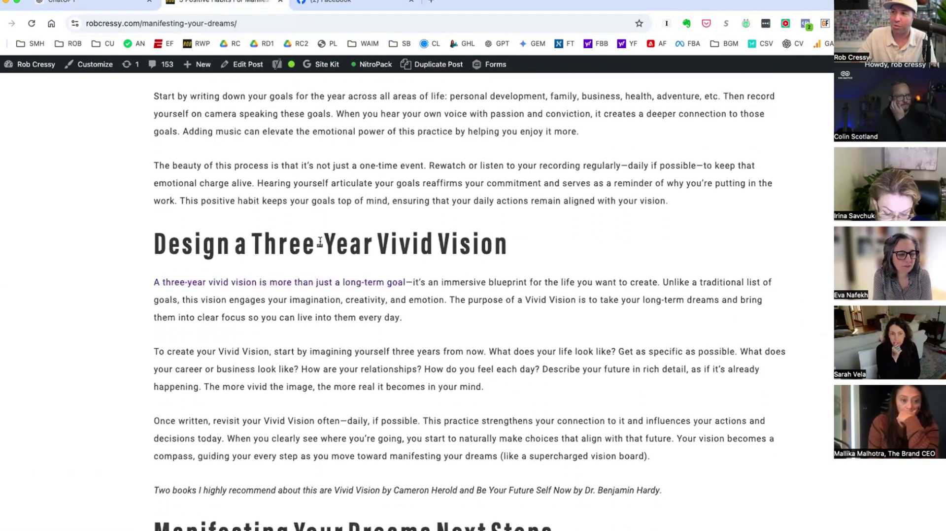
scroll(320, 241, "down", 7)
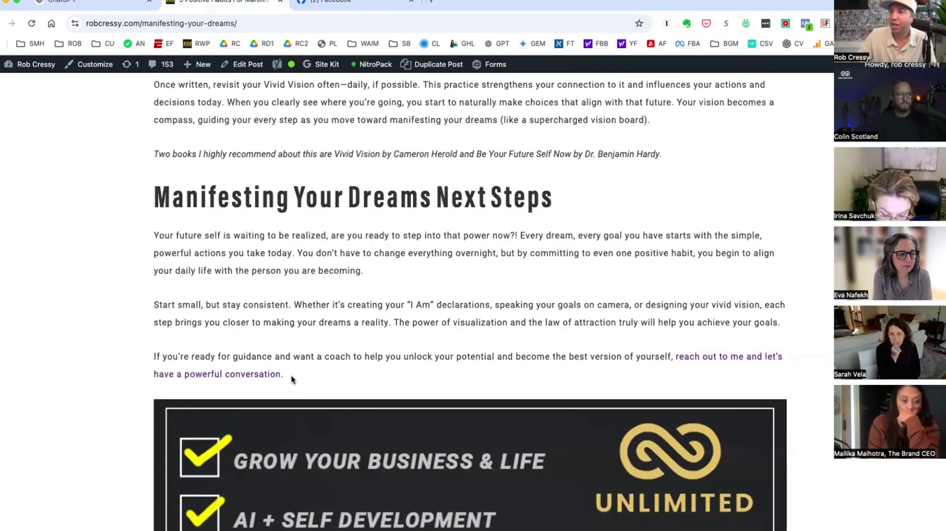
left_click_drag(291, 375, 153, 198)
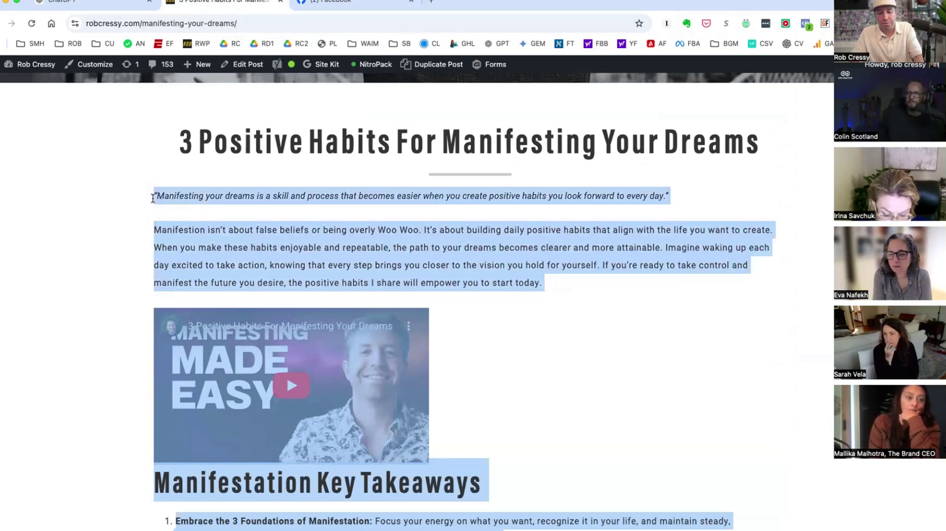
left_click(64, 2)
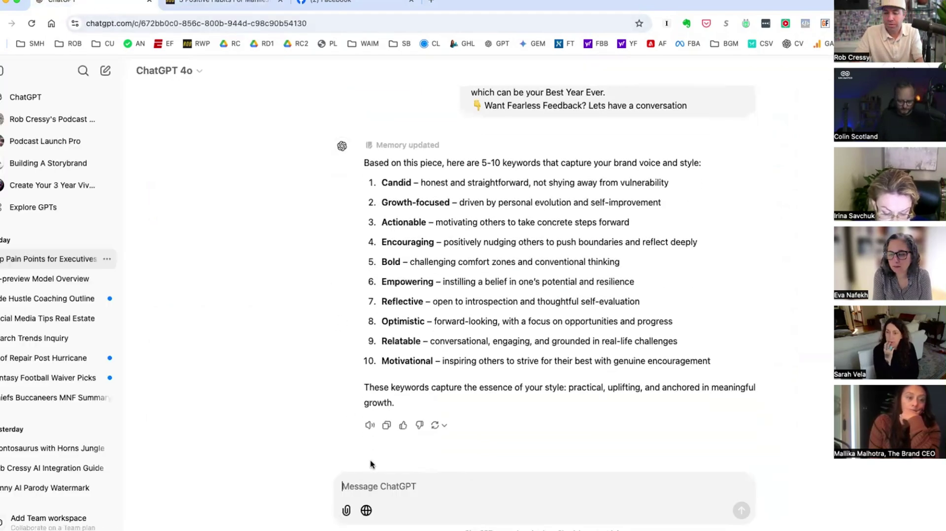
Send "cool, let's do this one more time, this time with a blog post:" followed by the copied article text.
type("cool, let's do this one more time, this time")
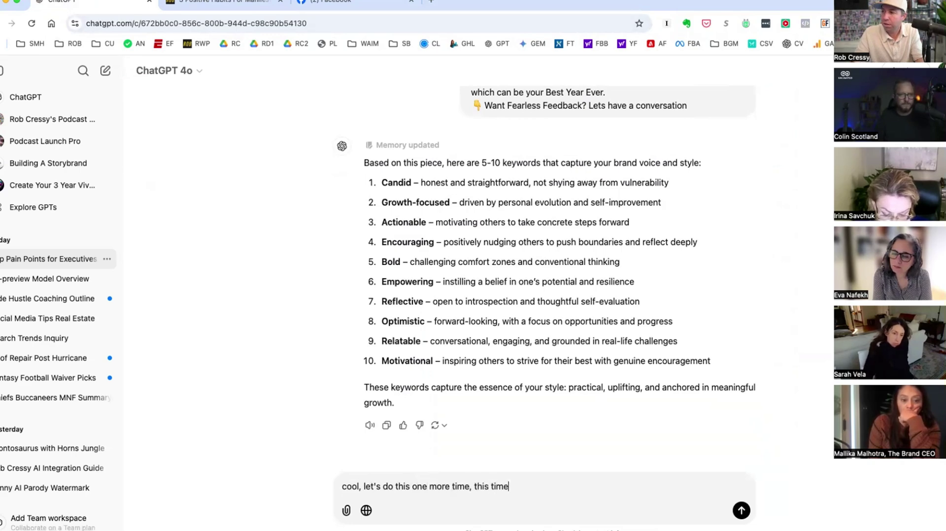
type(" with a blog post")
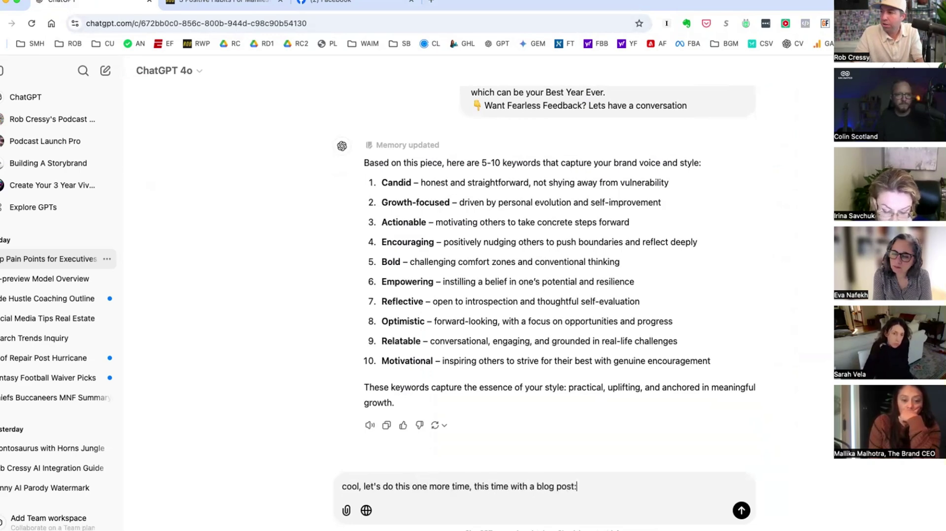
type(":")
key("shift+Return")
key("shift+Return")
key("ctrl+v")
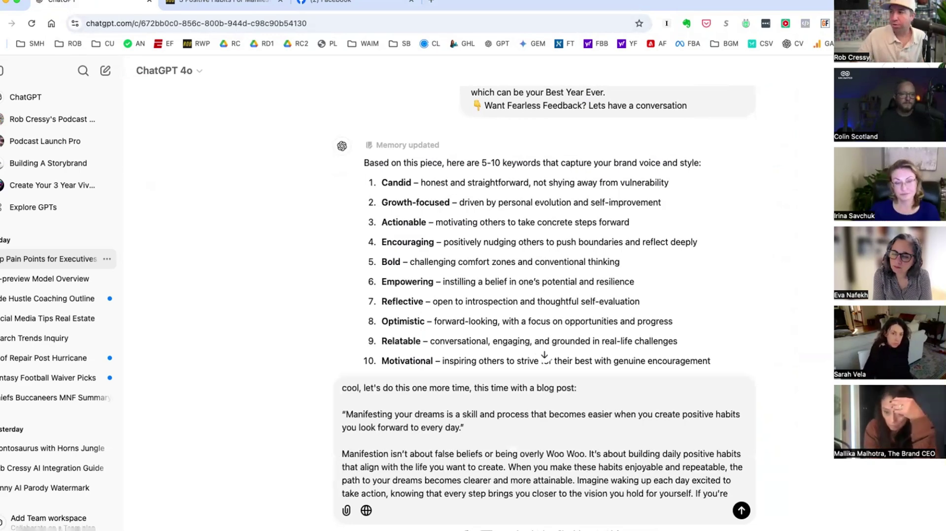
key("Return")
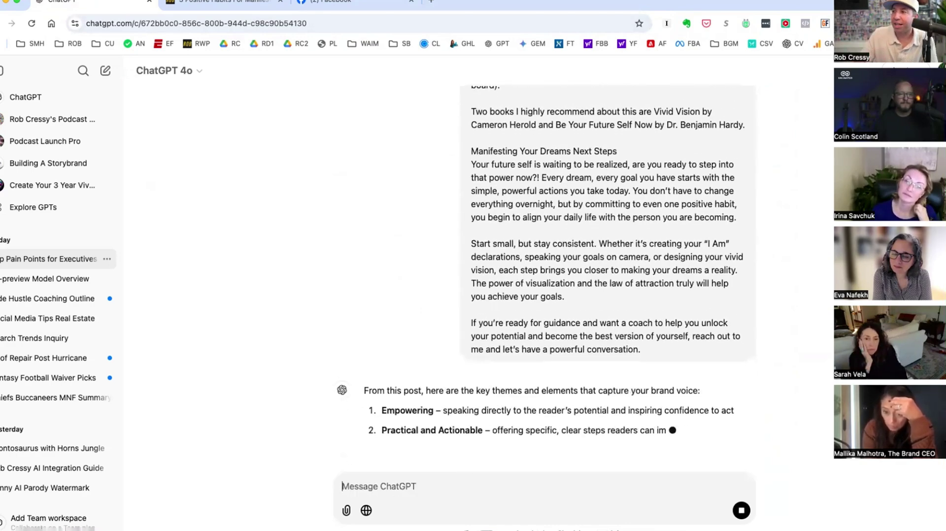
Review the brand voice keywords drawn from the Fearless Feedback post and those drawn from the blog article.
scroll(710, 360, "up", 20)
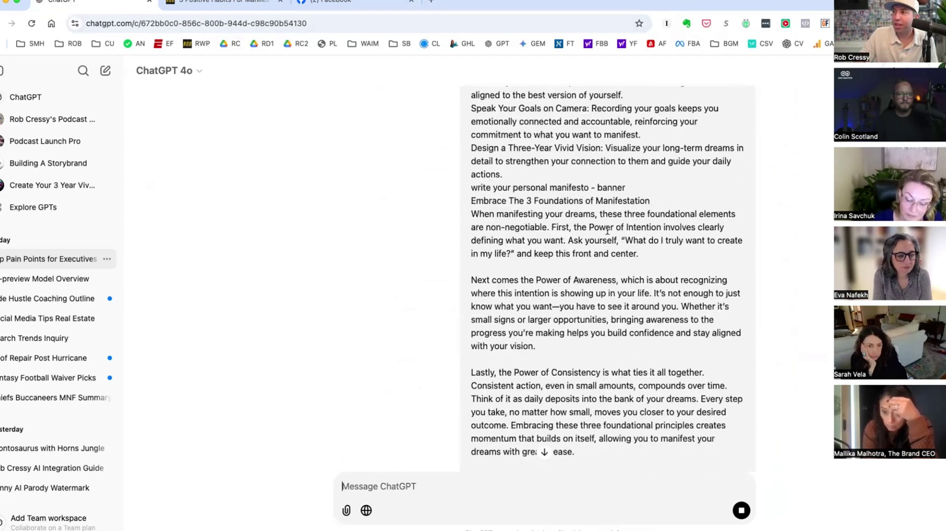
scroll(608, 232, "up", 3)
scroll(426, 217, "down", 2)
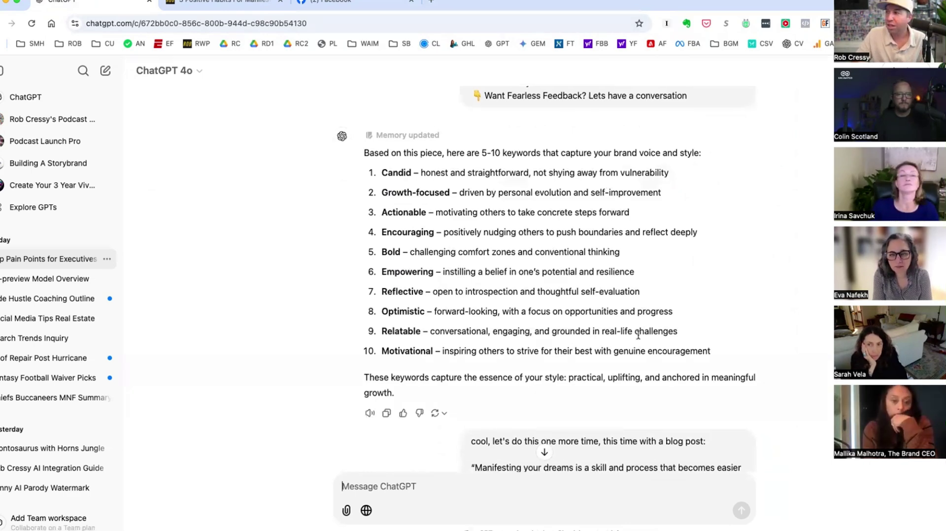
left_click_drag(713, 360, 366, 150)
left_click(477, 196)
scroll(477, 196, "down", 20)
scroll(478, 198, "down", 3)
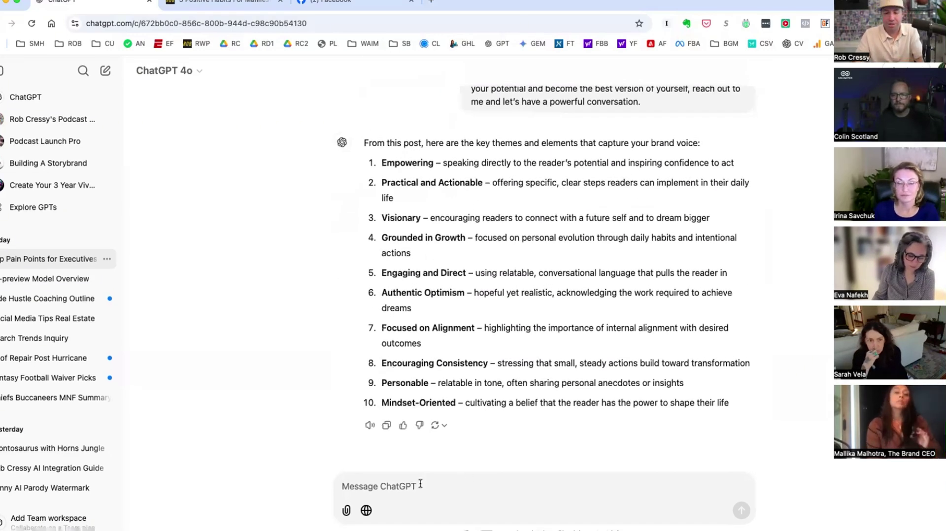
Ask to rewrite the created post based on the two shared posts and the brand voice, "because the energy and language we use is paramount.".
left_click(421, 484)
type("ok great. based on t")
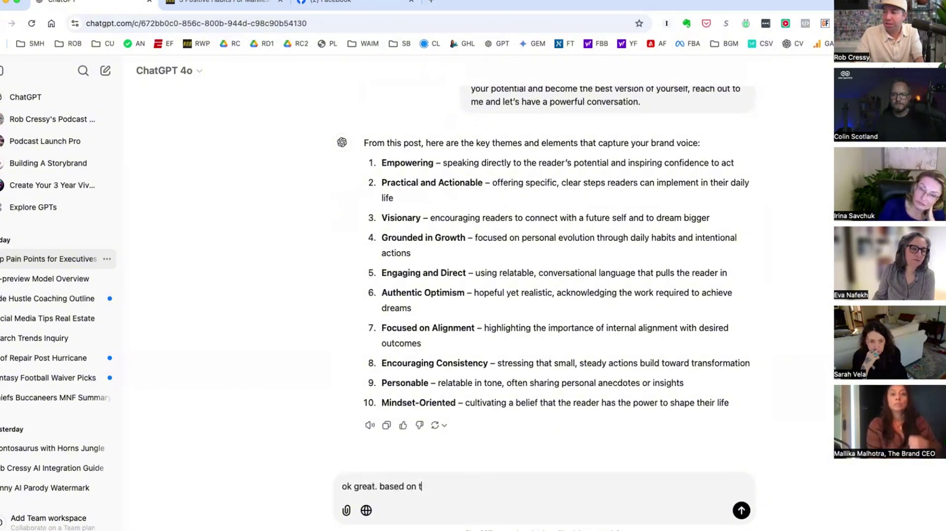
type("he two posts")
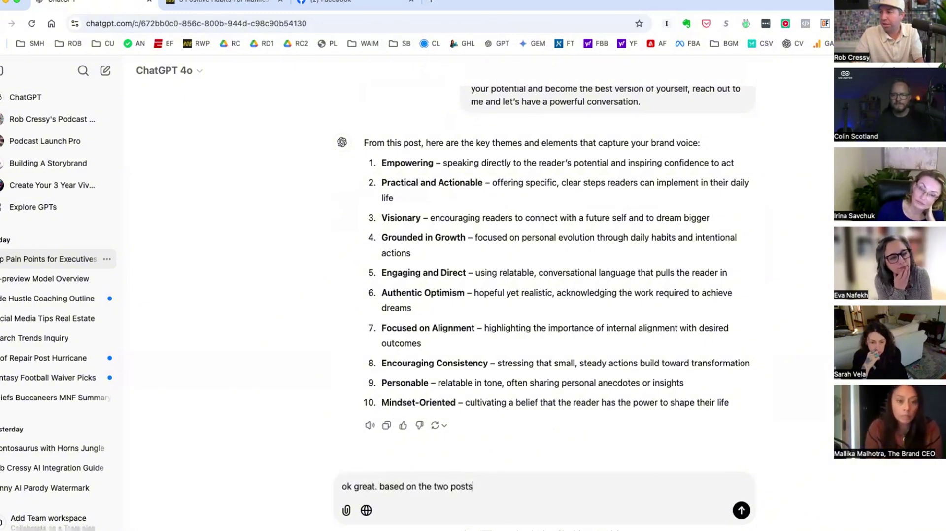
type(" I shared, and the brand voice you share")
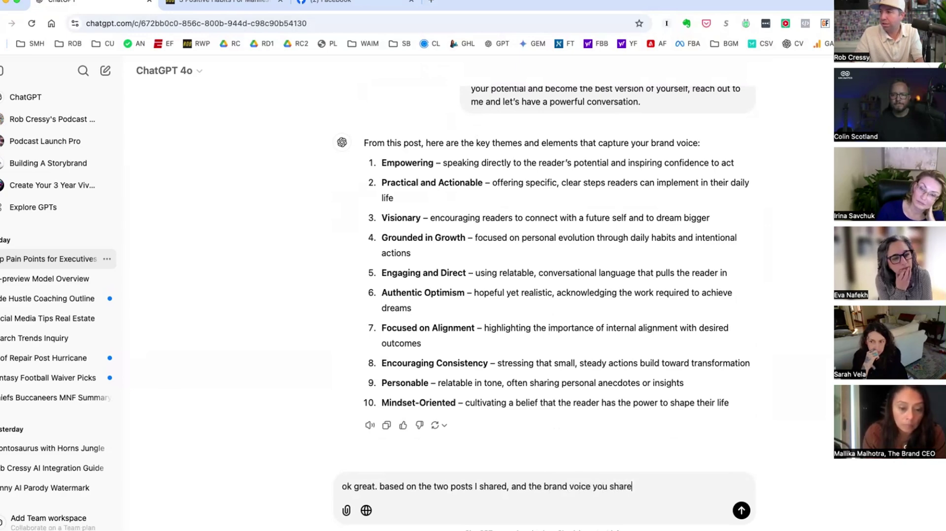
type("d. let's rewrite the")
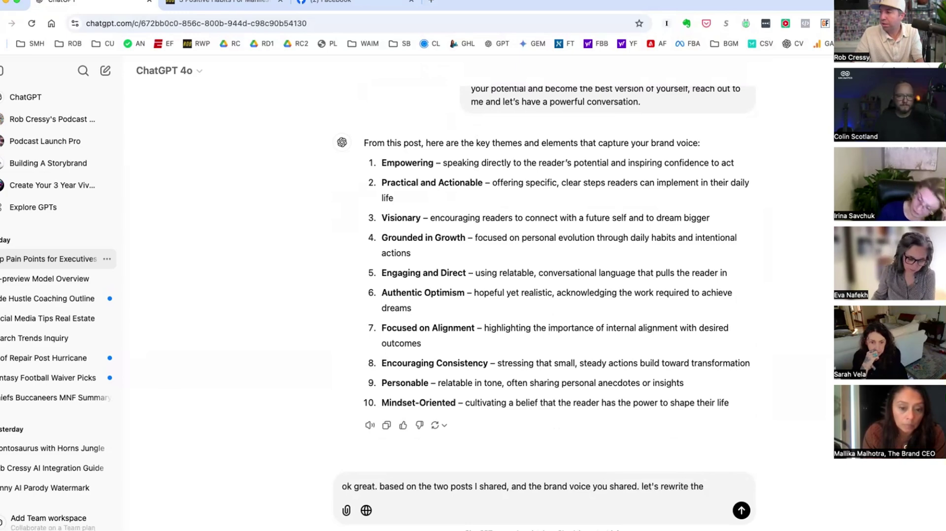
type(" post you cre")
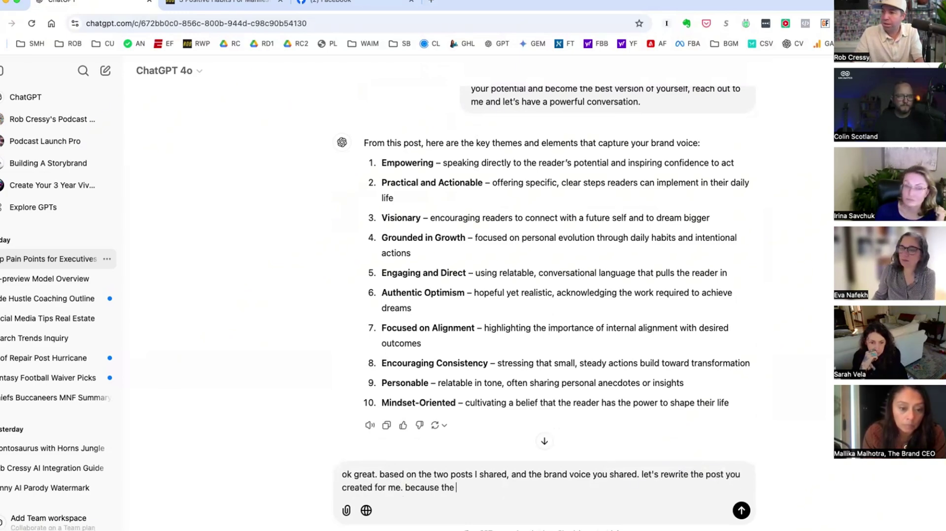
type("ated for me. because the energy and language we use is paramount.")
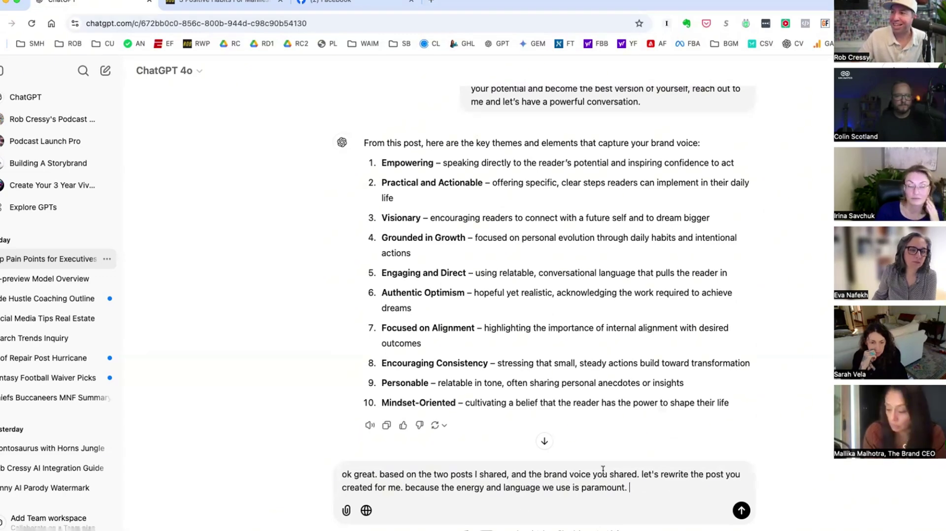
key("Return")
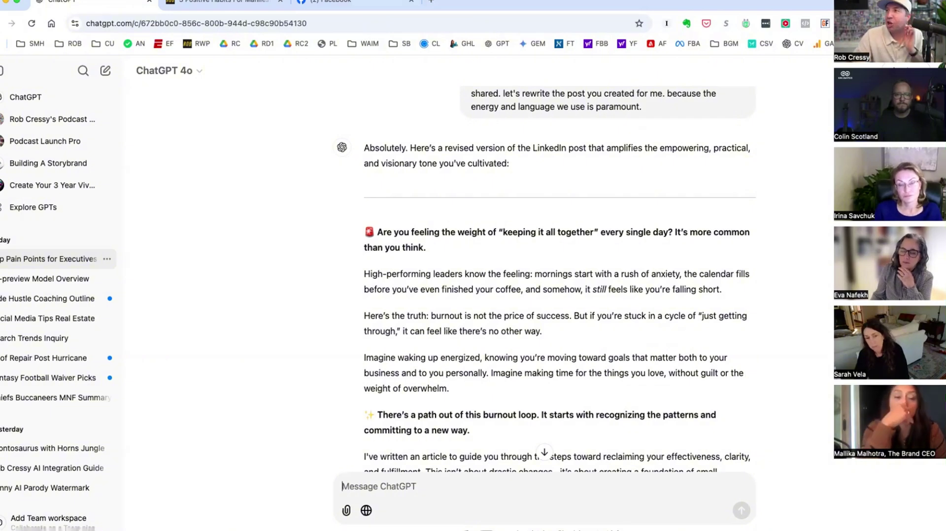
Open ChatGPT in a new browser tab and bring up yesterday's saved conversation about empowering ChatGPT possibilities.
left_click(431, 2)
type("chat")
key("Return")
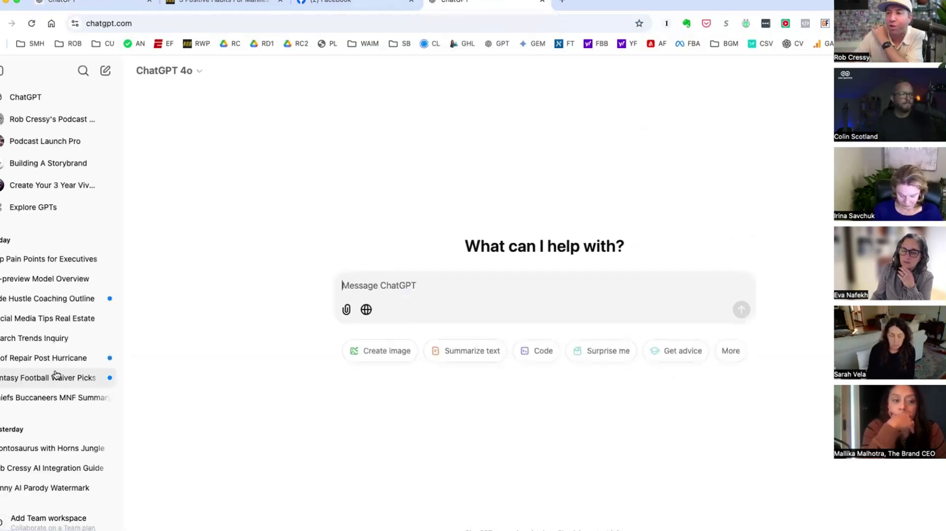
scroll(56, 375, "down", 2)
scroll(54, 397, "down", 4)
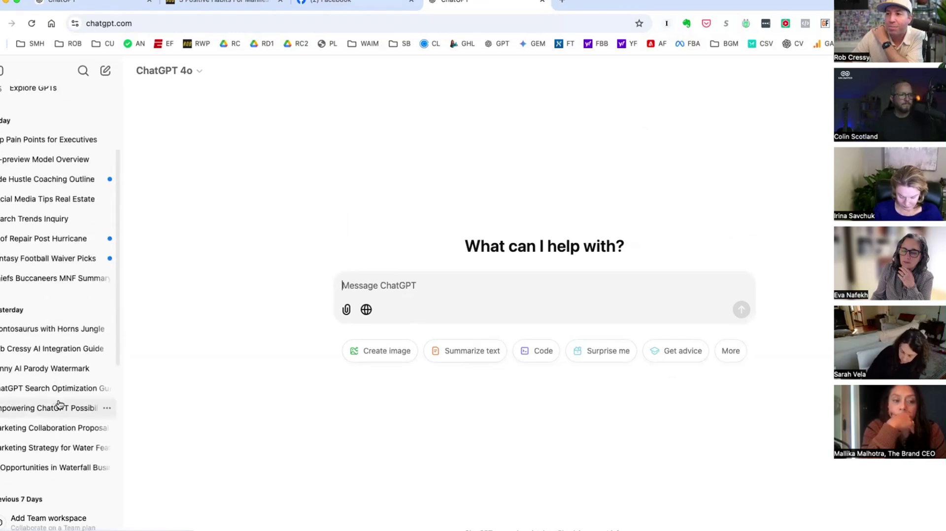
left_click(60, 405)
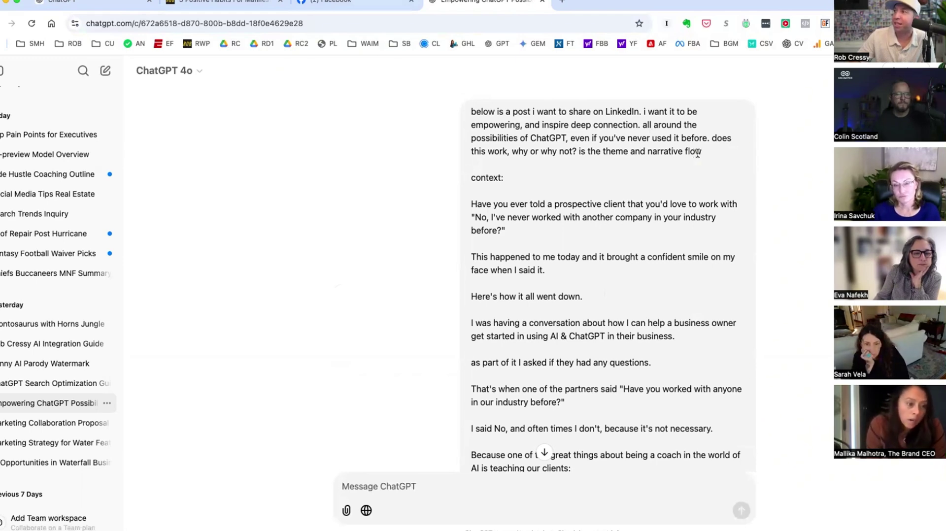
Highlight "does this work, why or why not? is the theme and narrative flow" and review the conversation through the follow-up about language and hook.
left_click_drag(707, 148, 706, 141)
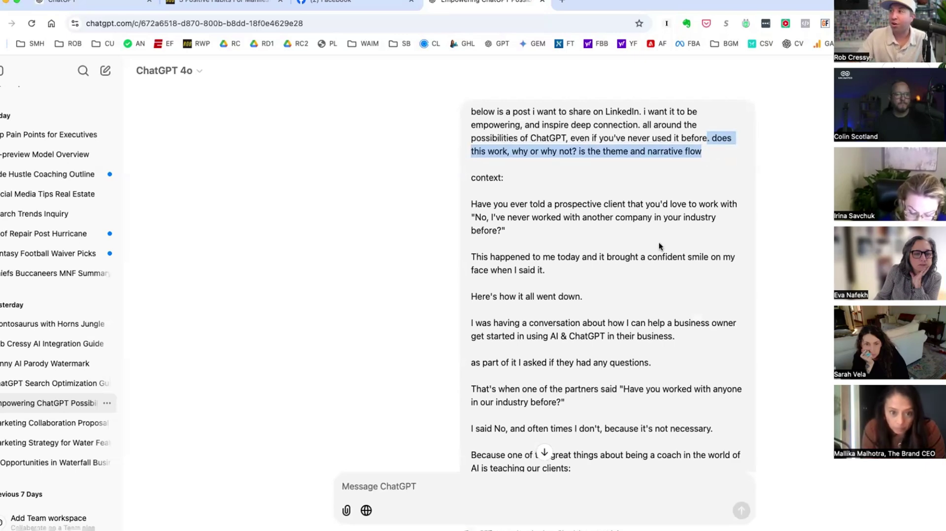
scroll(606, 307, "down", 5)
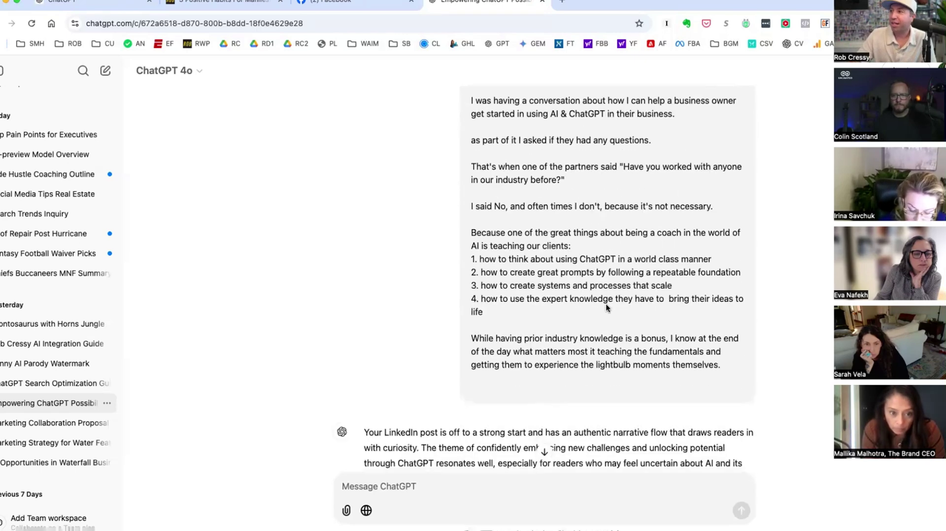
scroll(606, 307, "down", 10)
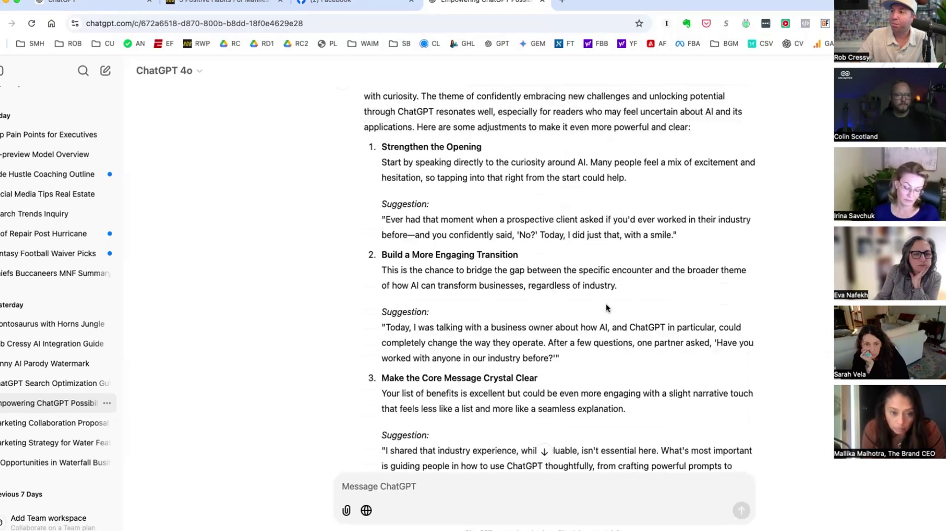
scroll(606, 304, "down", 18)
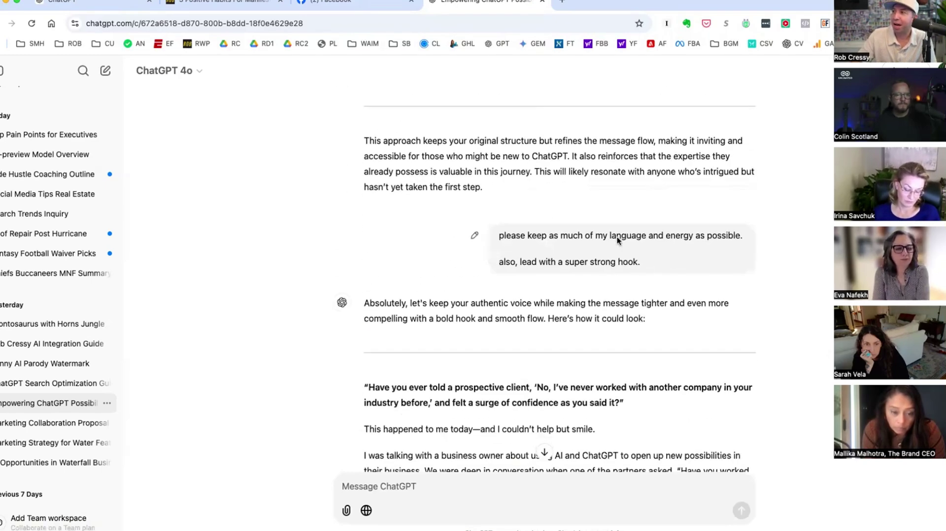
Highlight "please keep as much of my language and energy as possible." and review the earlier full post example above it.
left_click_drag(743, 235, 495, 235)
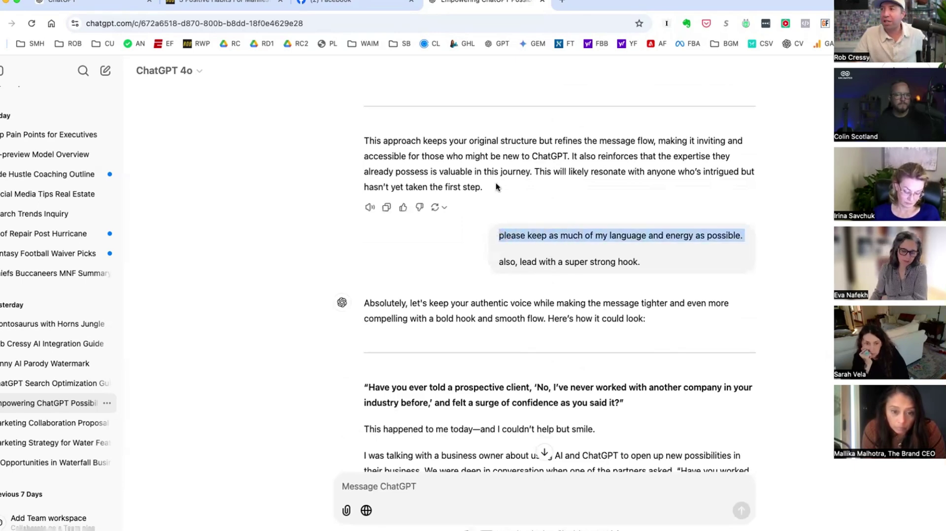
scroll(495, 182, "up", 7)
scroll(496, 184, "up", 1)
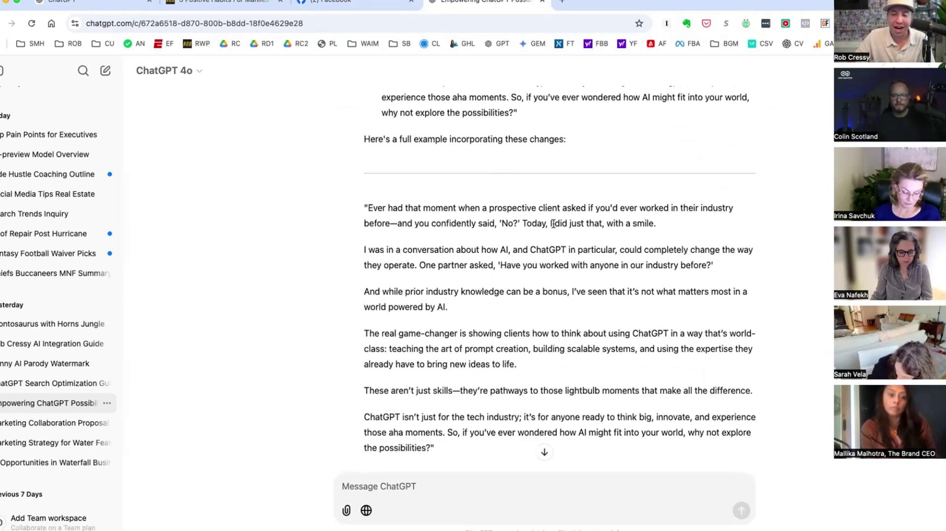
scroll(553, 224, "down", 7)
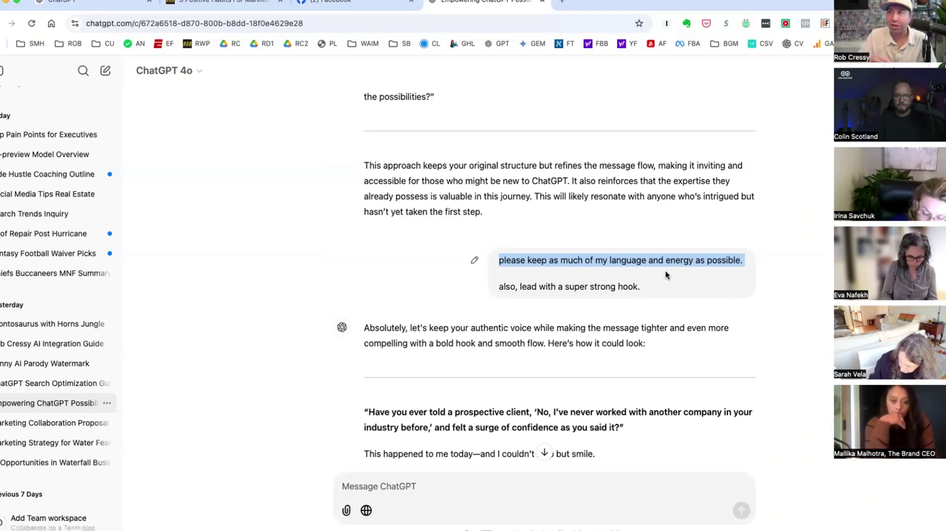
Return to the executive pain points conversation and review the revised LinkedIn post about burnout through its closing note.
left_click(83, 9)
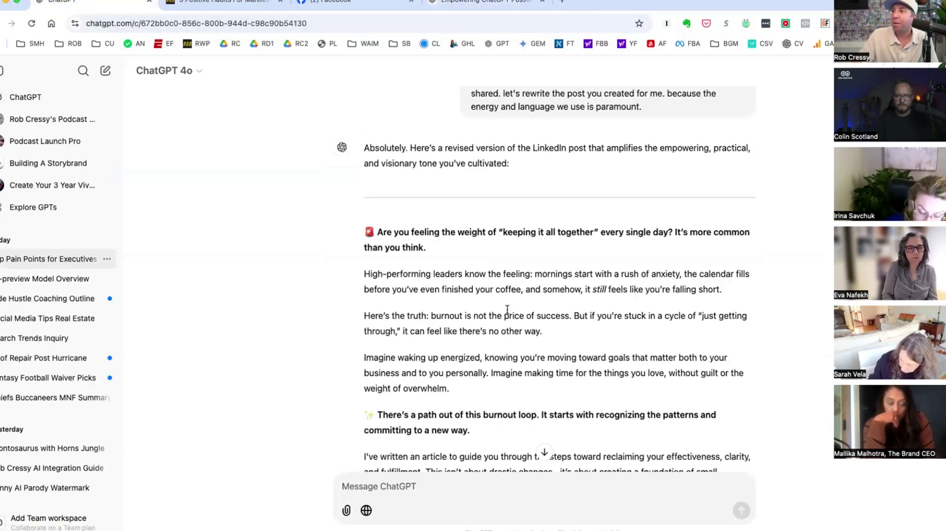
scroll(507, 309, "down", 3)
scroll(507, 309, "up", 4)
scroll(507, 310, "down", 2)
scroll(507, 313, "down", 1)
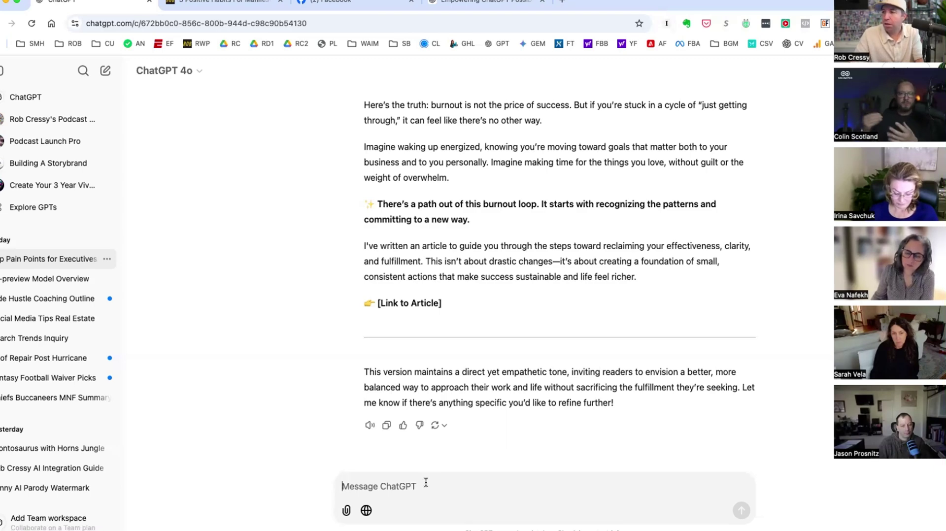
Draft the note "value proposition approach" in a new message, leaving blank space above it.
type("value ")
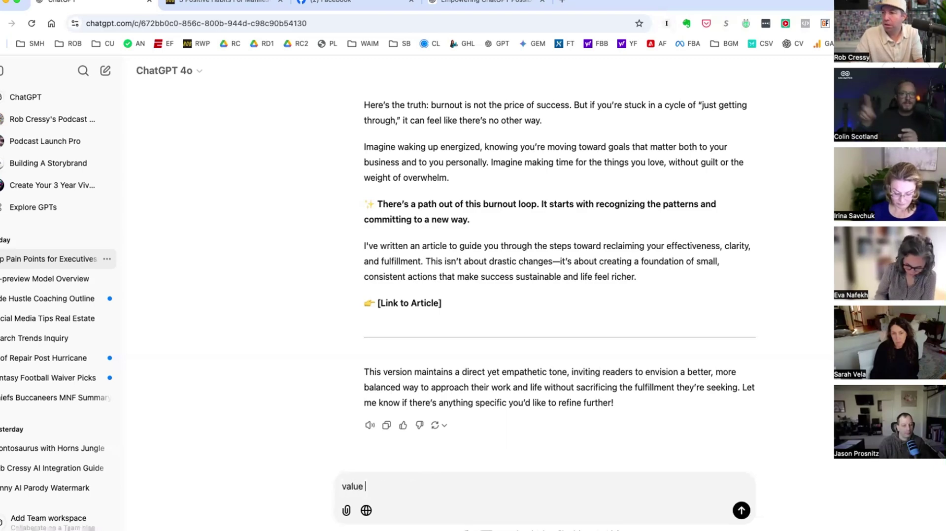
type("proposition approach")
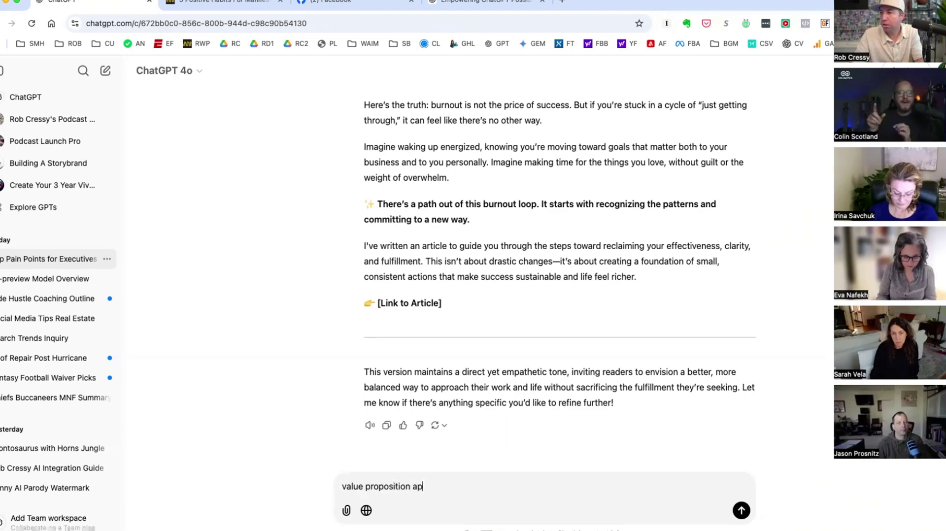
left_click(343, 486)
key("shift+Return")
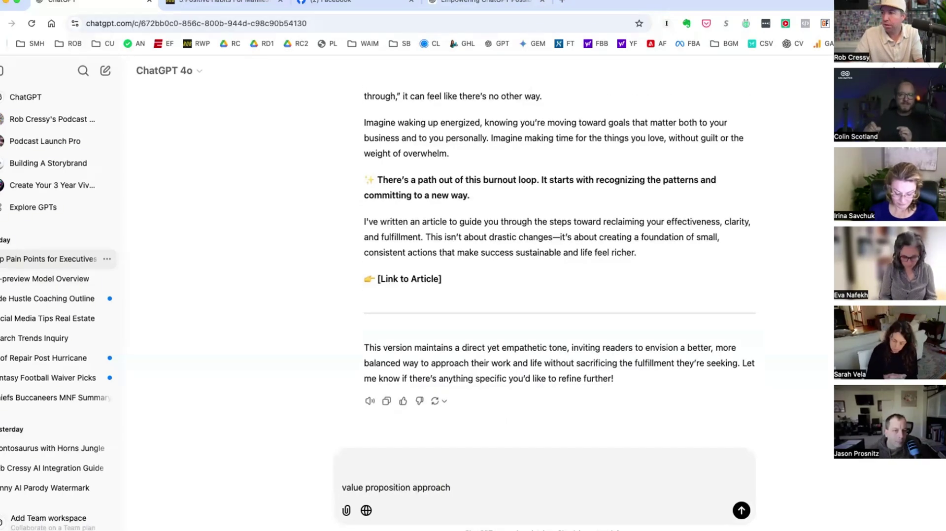
Write "as a coach, my current offering is 1:1 coaching - $500 a session or $100,000 for the year." above the note.
type("as a coach, my current offering is")
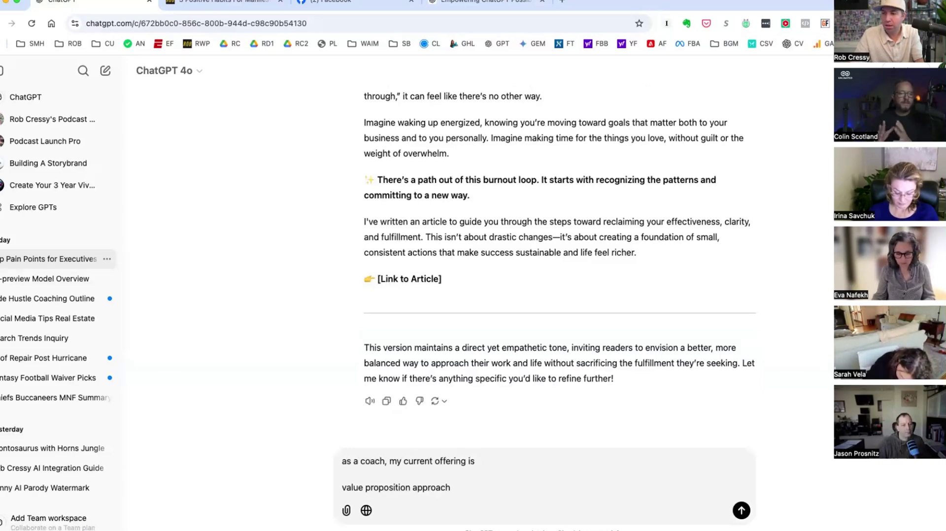
type(" 1:1 coaching - $500 a session.")
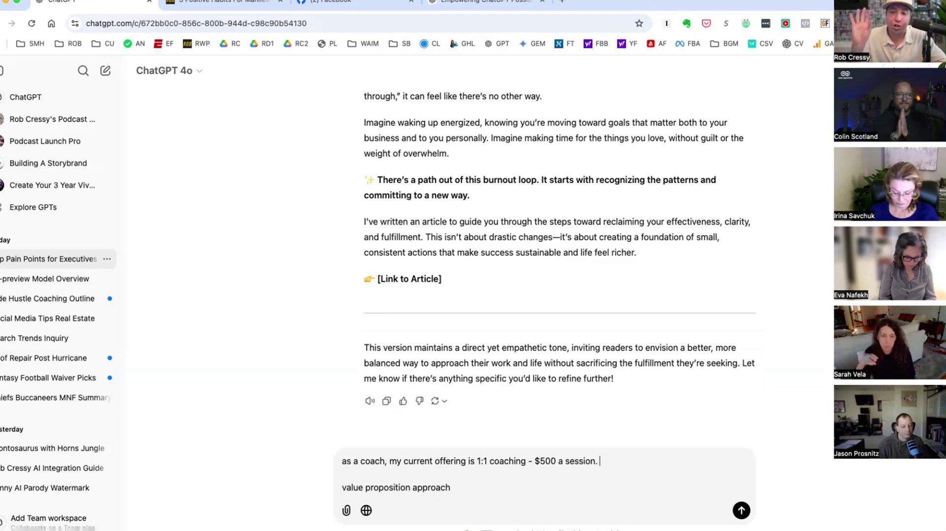
left_click(600, 461)
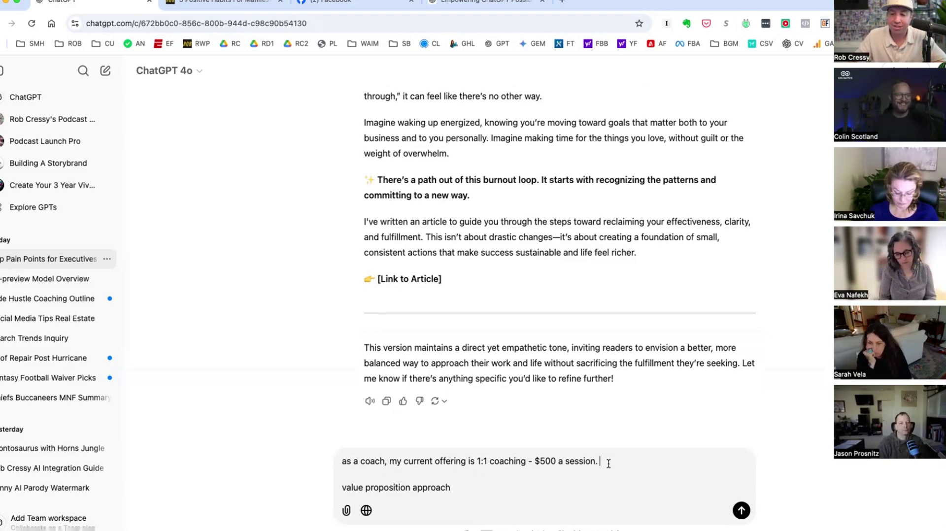
key("BackSpace")
type("or $100,000 ")
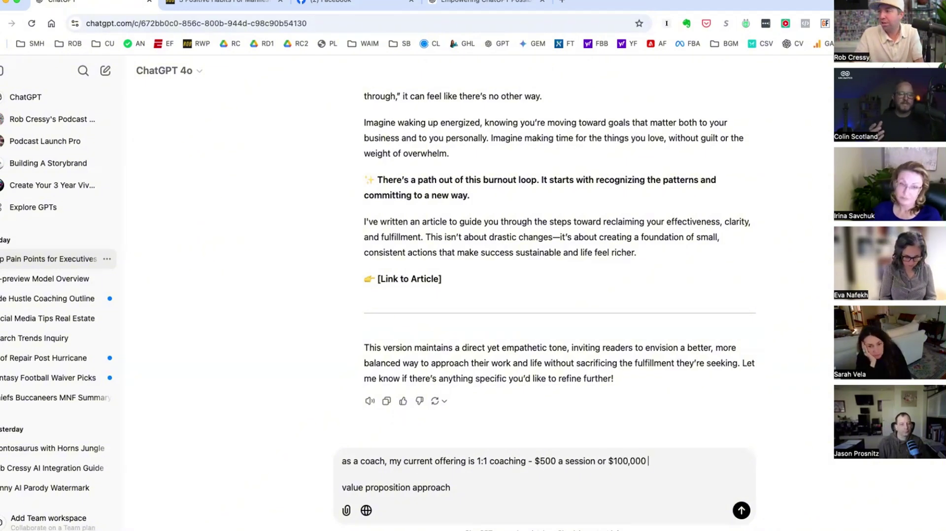
type("for the year.")
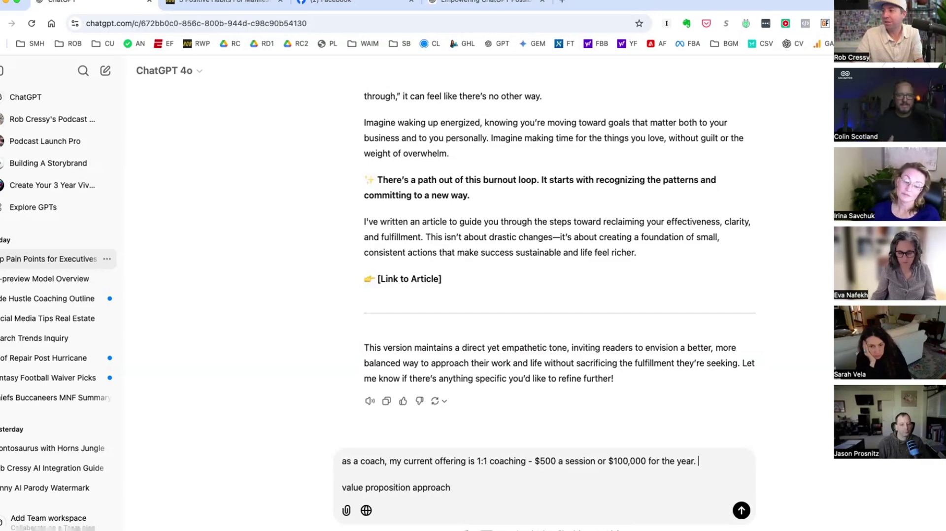
Add the paragraph "I want you to help me design the ideal solution to this problem." and remove the "value proposition approach" note.
key("shift+Return")
key("shift+Return")
type("I want you to help me")
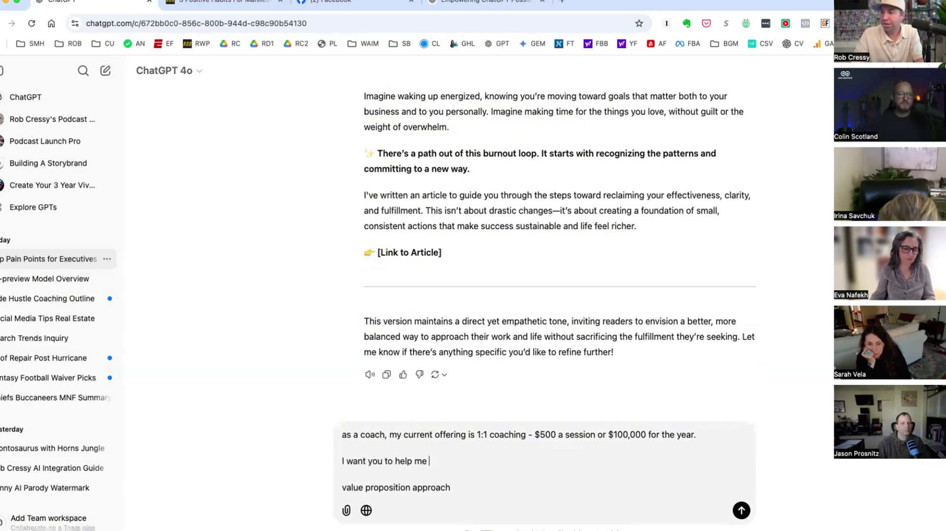
type(" design the ideal solution to this problem.")
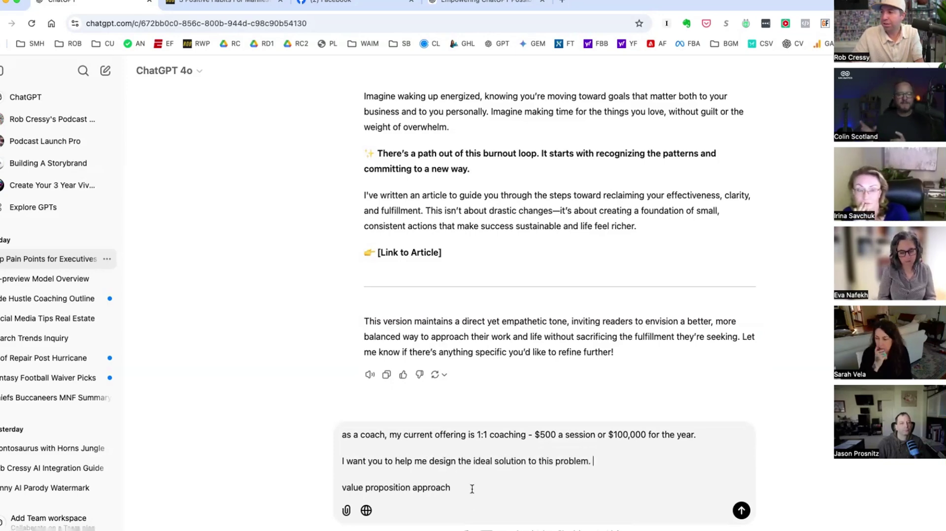
left_click_drag(468, 487, 339, 488)
key("BackSpace")
key("BackSpace")
key("BackSpace")
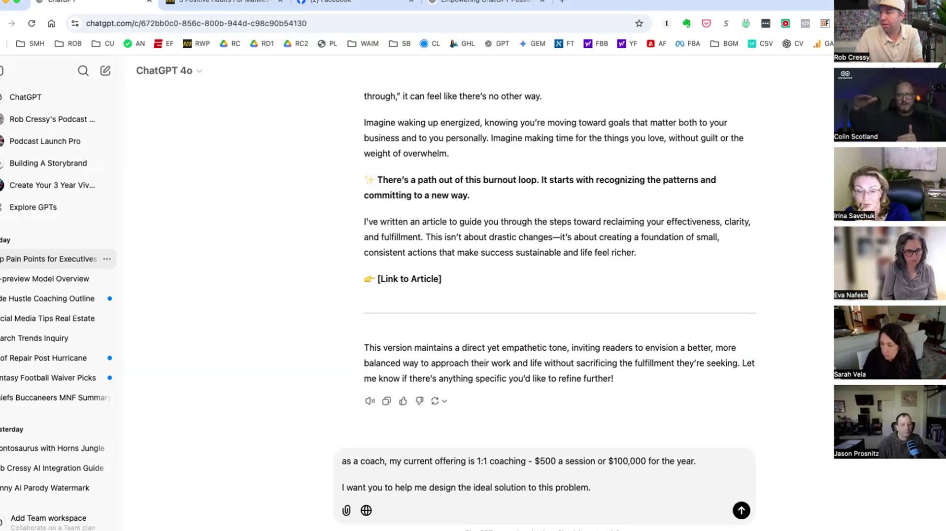
Add "as i'm not sure if what I am selling is the most ideal for them. i want you to be candid and unromantic with me." and send.
type("as i'm not sure if")
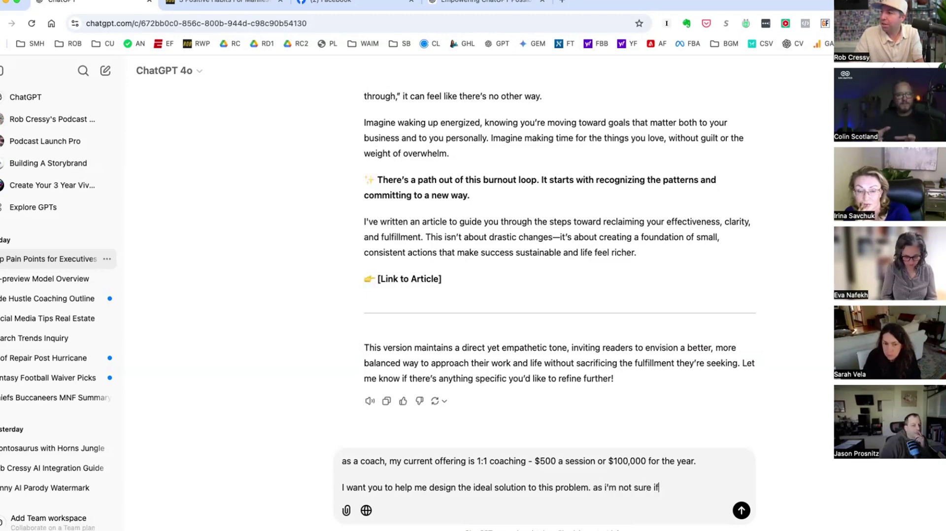
type(" what I am se")
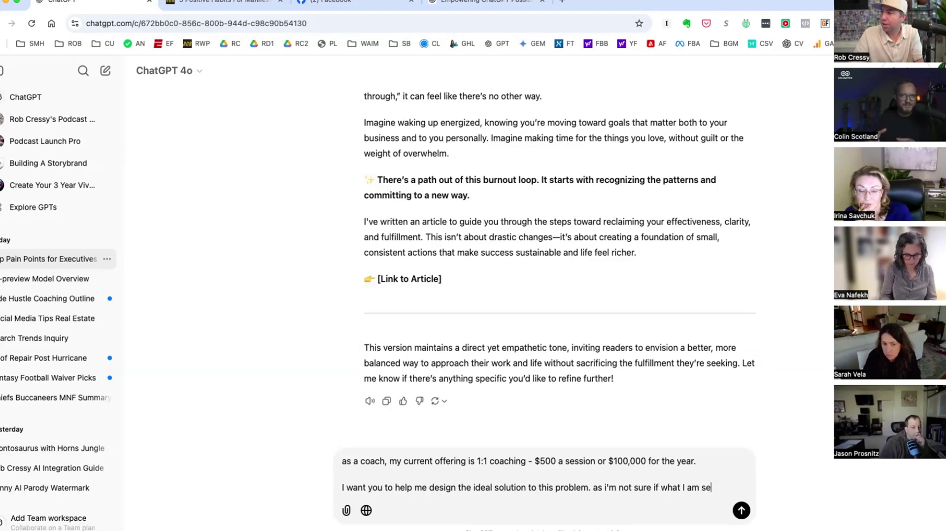
type("lling is the most id")
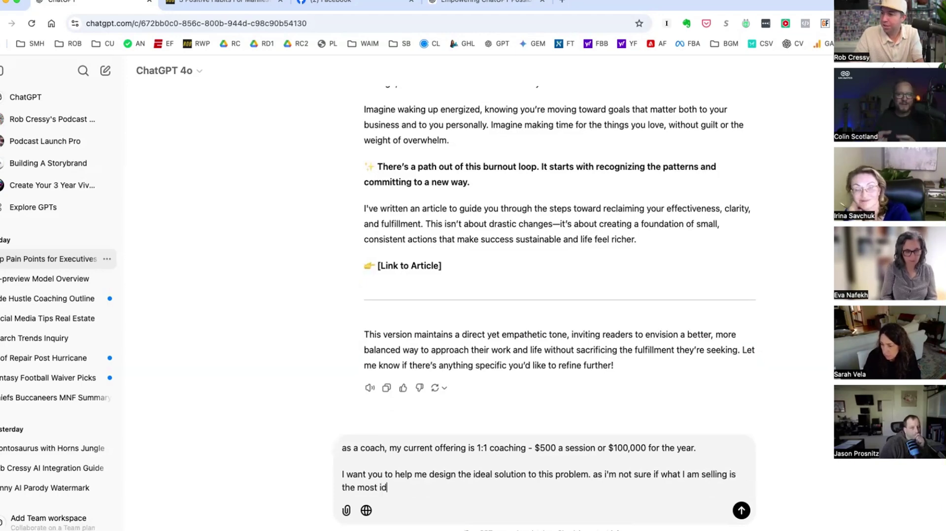
type("eal for them. i want you to be cand")
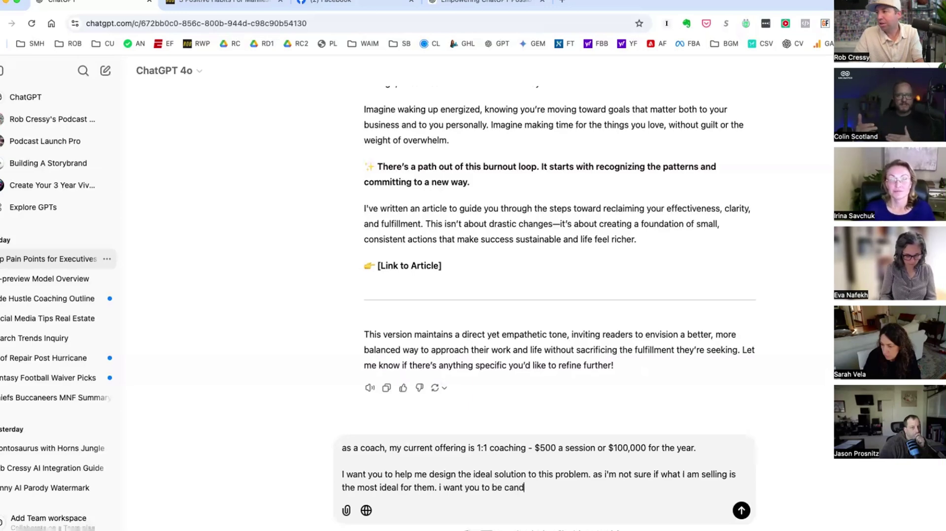
type("id and unromantic with me.")
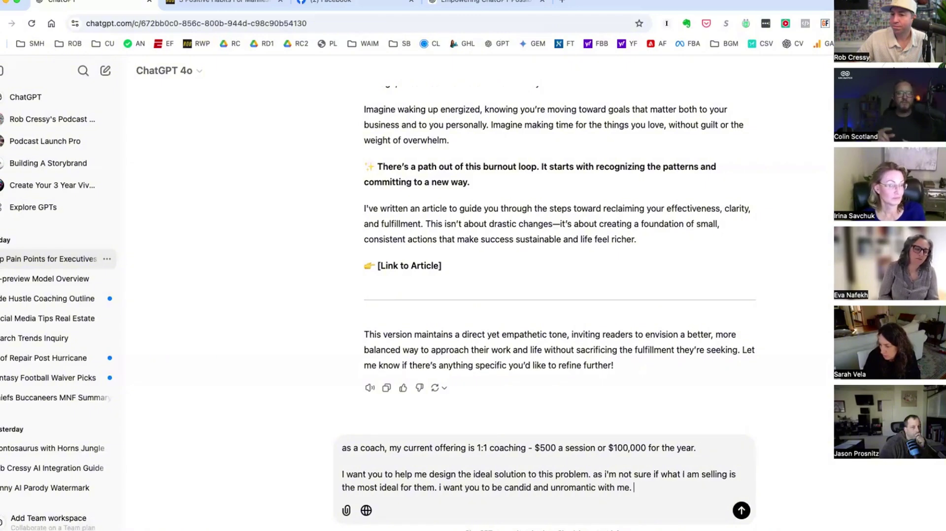
key("Return")
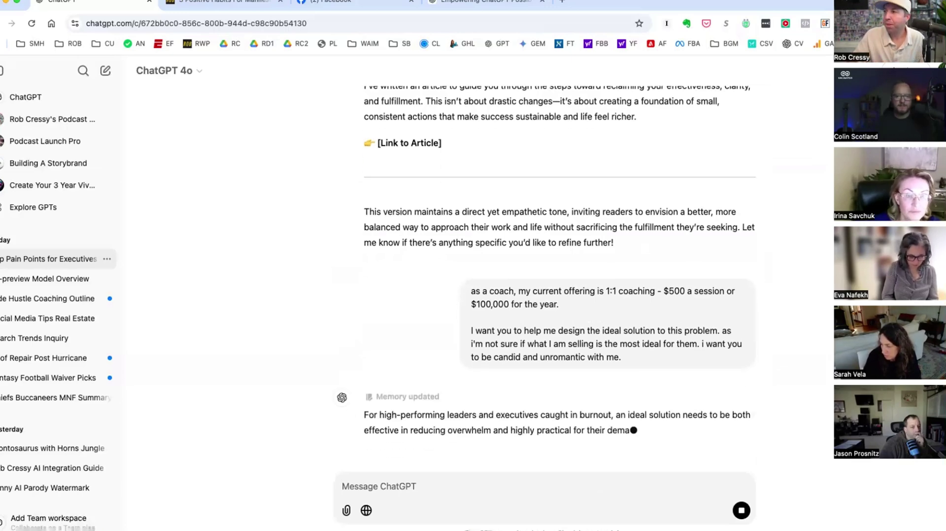
Read the recommendations for redesigning the coaching offer, through the potential new offer structure and why it works.
scroll(541, 316, "up", 1)
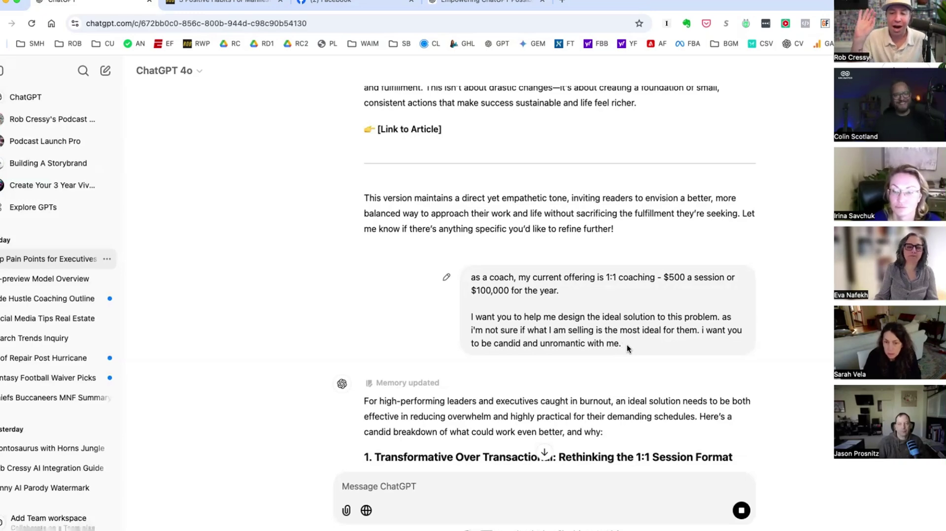
scroll(626, 344, "down", 3)
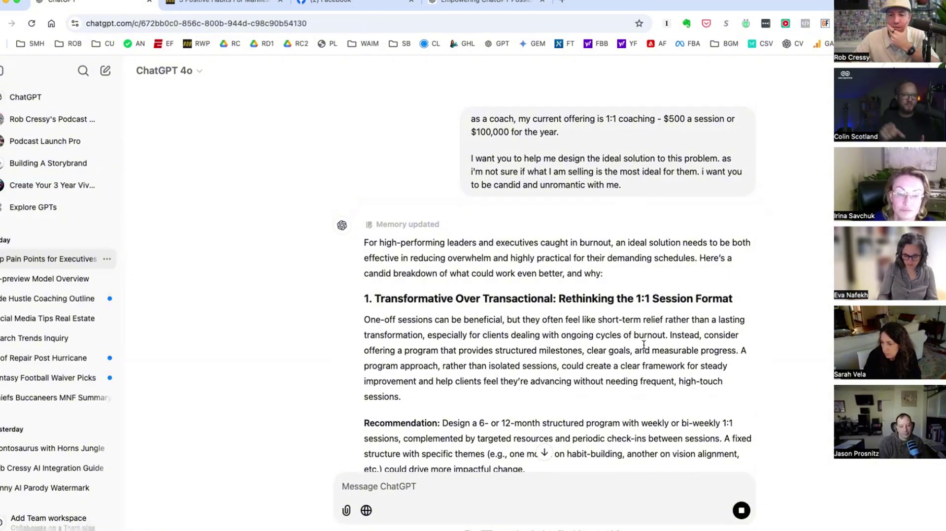
scroll(643, 344, "down", 1)
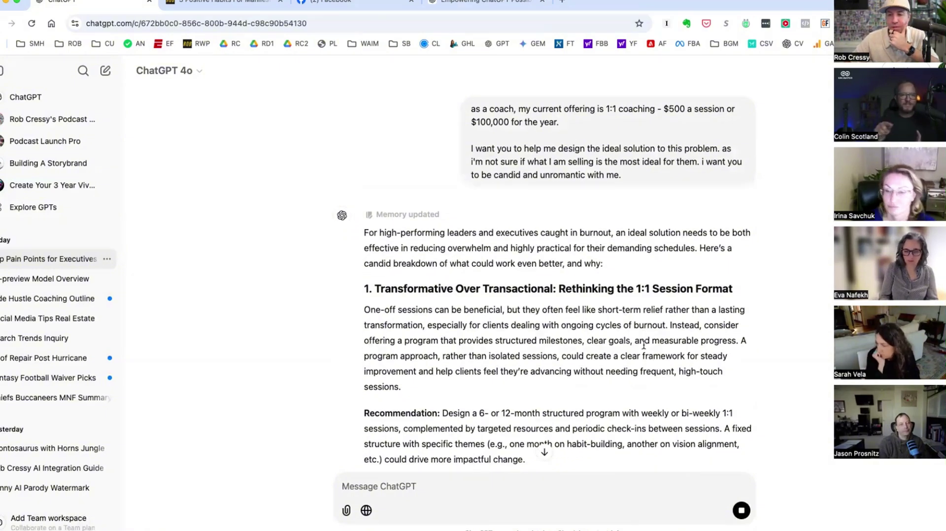
scroll(643, 345, "down", 2)
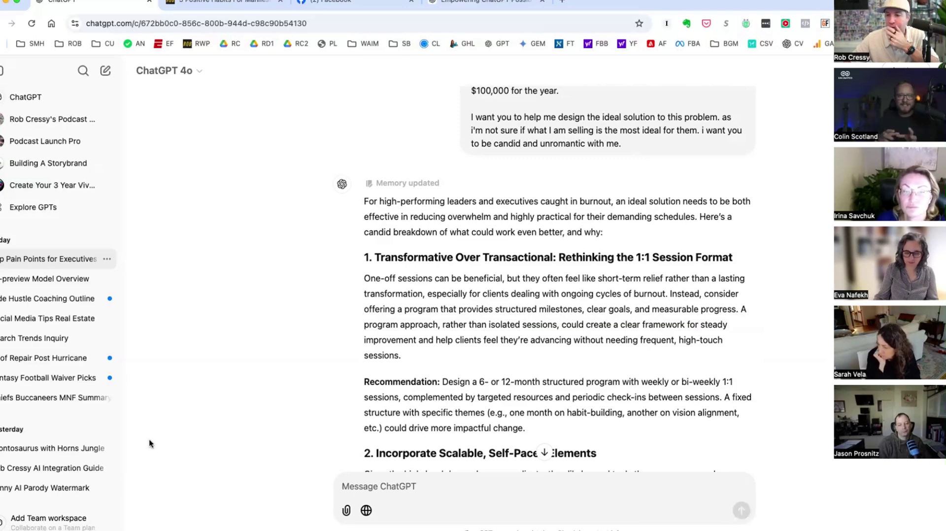
scroll(486, 430, "down", 3)
scroll(486, 429, "down", 2)
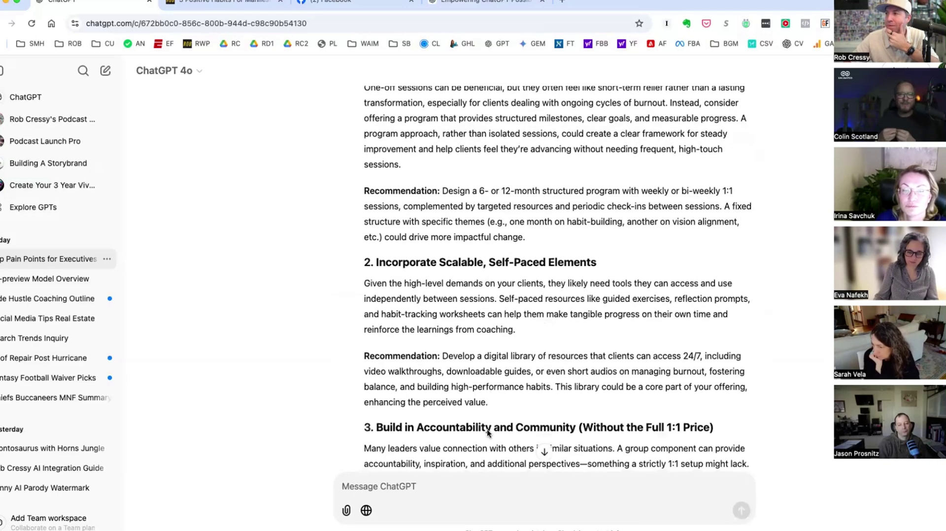
scroll(486, 429, "down", 1)
scroll(487, 429, "down", 4)
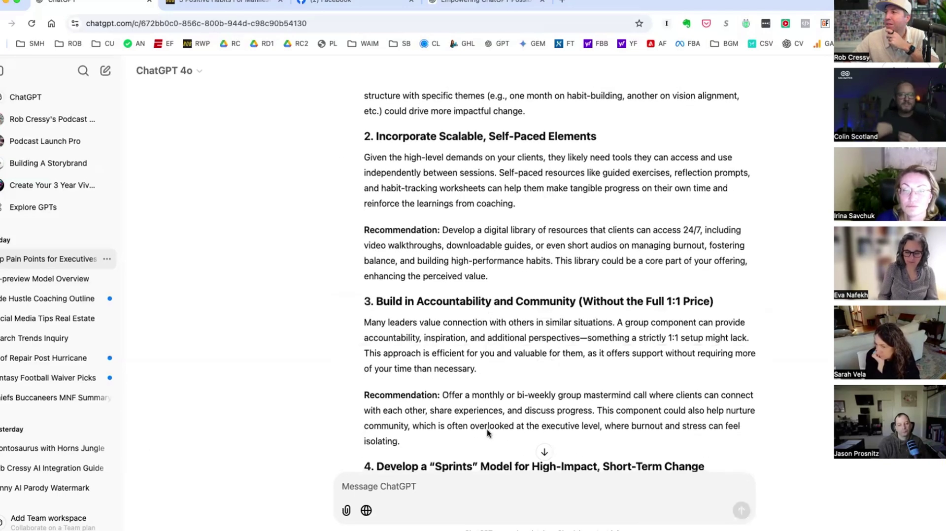
scroll(487, 430, "down", 6)
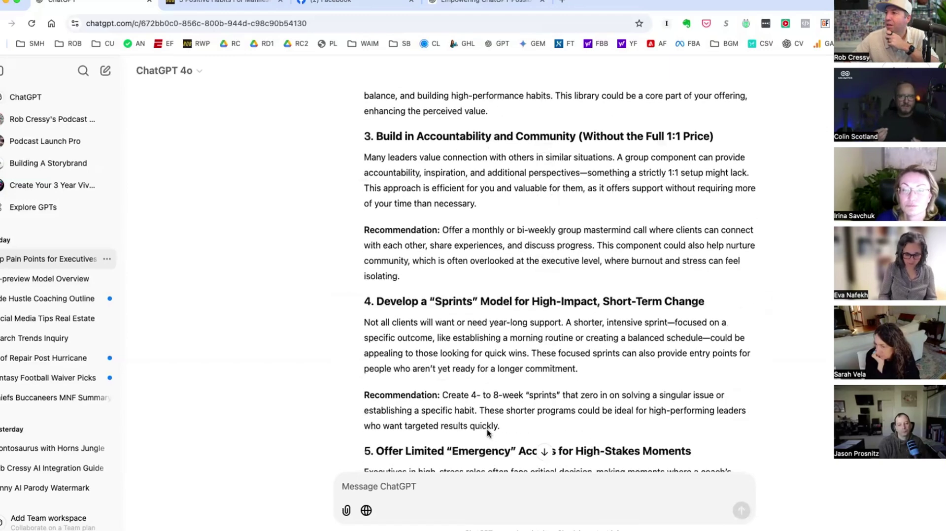
scroll(487, 432, "down", 6)
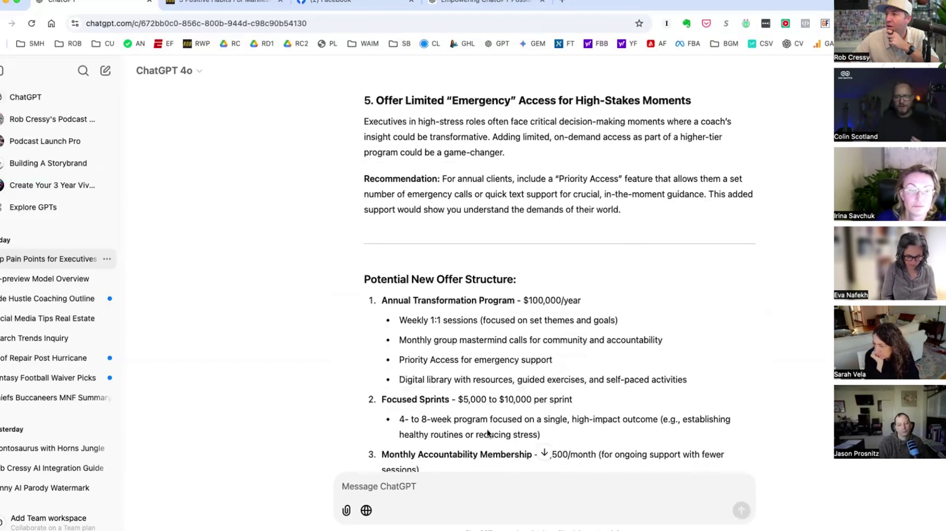
scroll(487, 432, "down", 2)
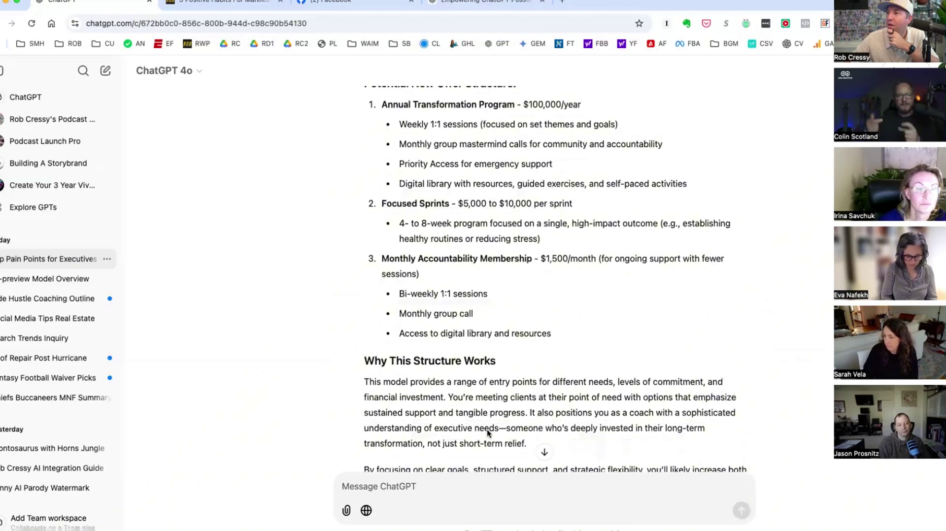
scroll(486, 432, "up", 1)
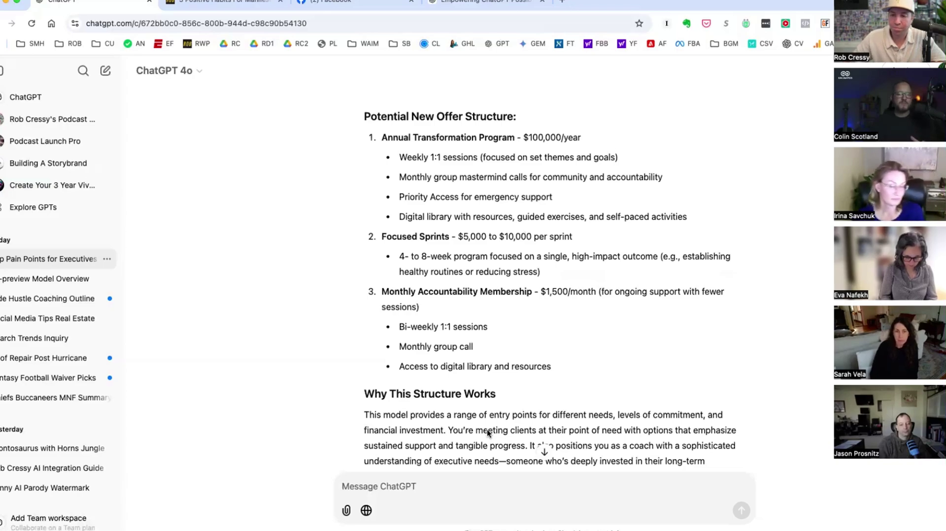
Revisit the opening recommendations on the 1:1 session format and scalable, self-paced elements.
scroll(500, 367, "up", 10)
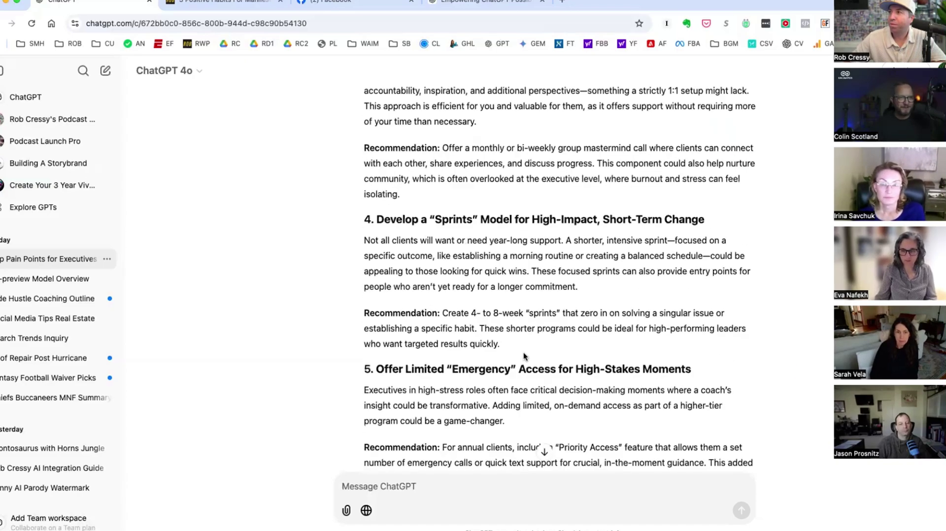
scroll(523, 353, "up", 15)
scroll(533, 344, "down", 3)
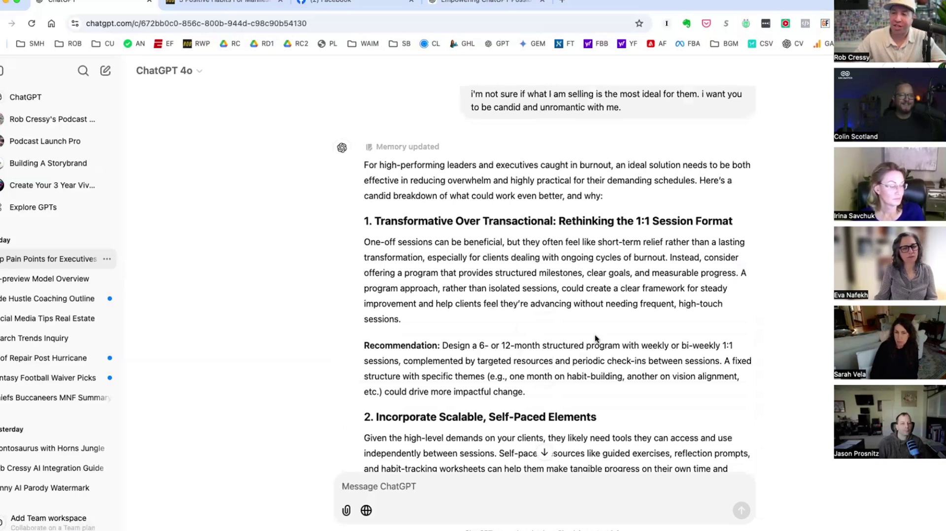
scroll(596, 335, "down", 4)
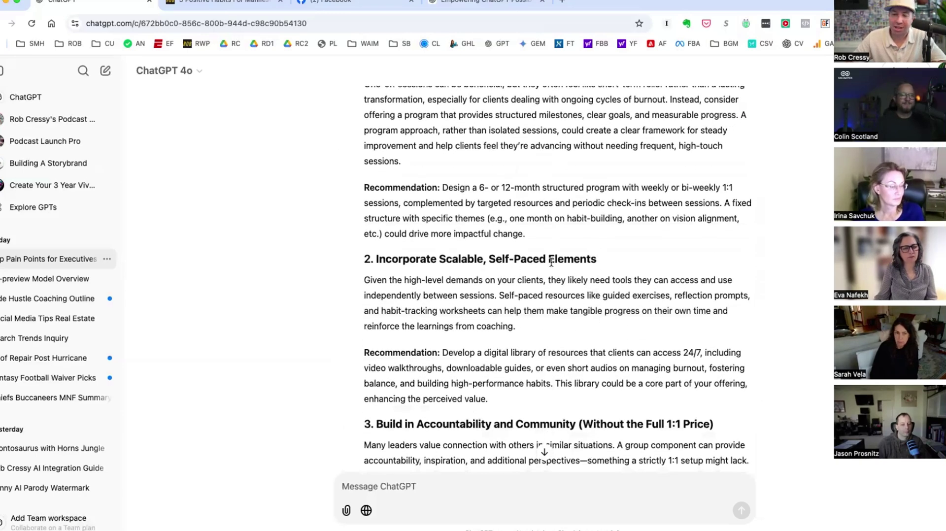
Read the recommendations from self-paced elements through emergency access, and examine the potential new offer structure with its pricing tiers.
scroll(538, 266, "down", 4)
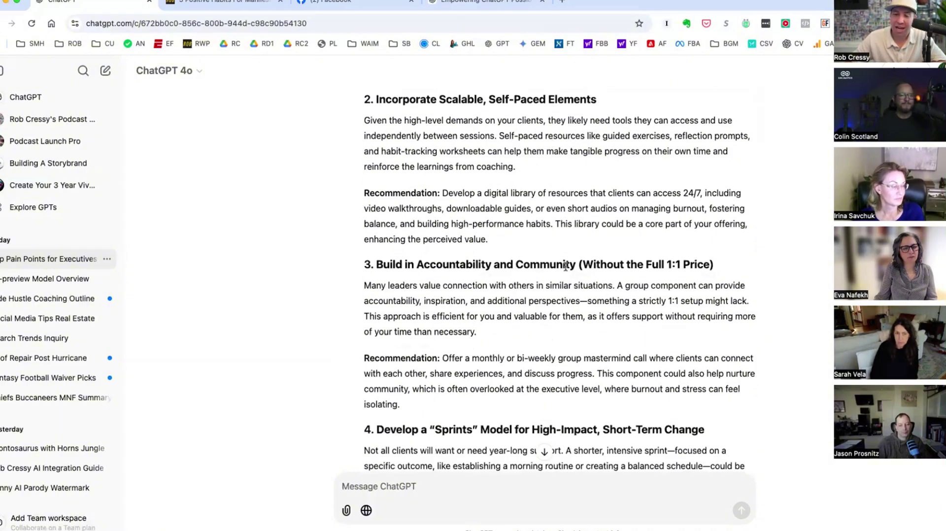
scroll(566, 266, "down", 4)
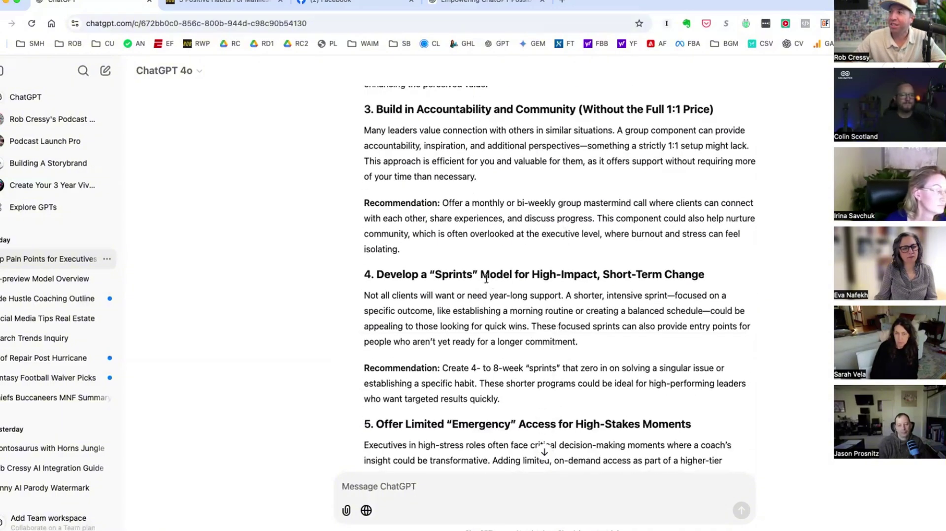
scroll(496, 278, "down", 5)
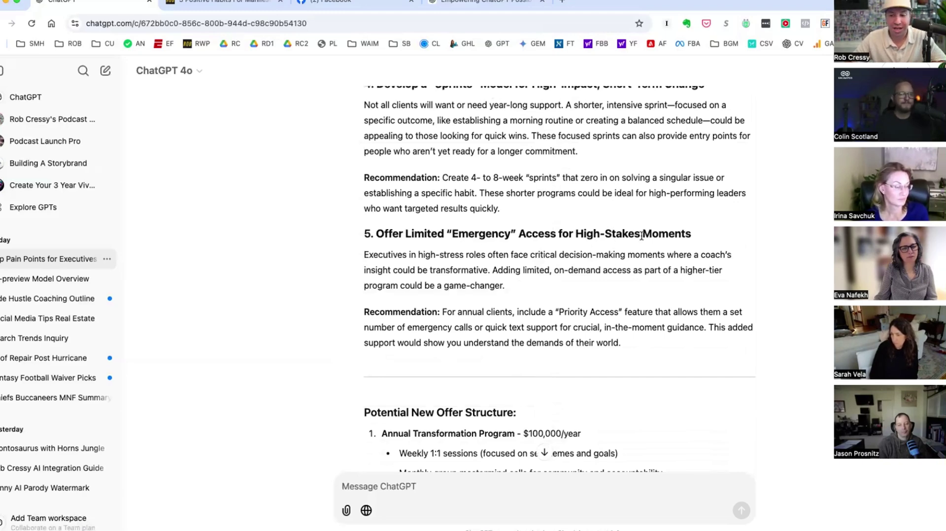
scroll(642, 237, "down", 8)
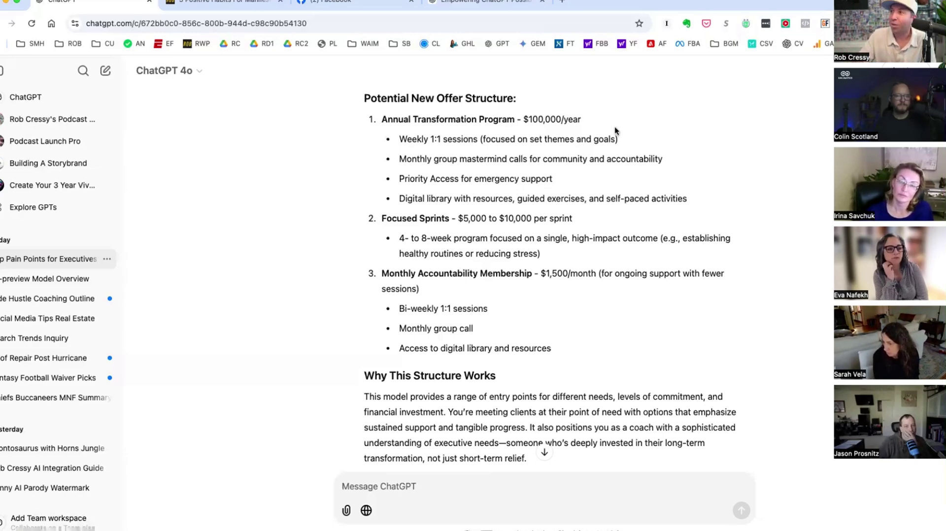
left_click_drag(582, 121, 384, 121)
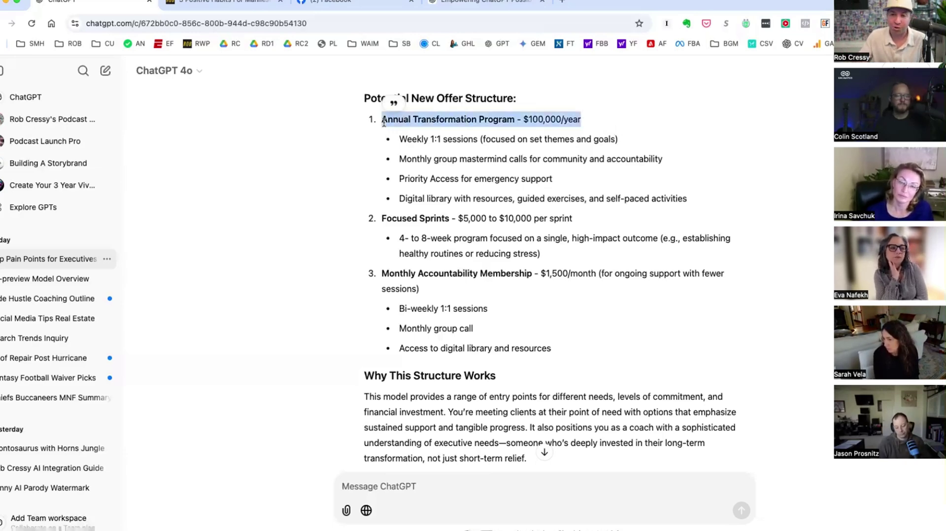
left_click(583, 225)
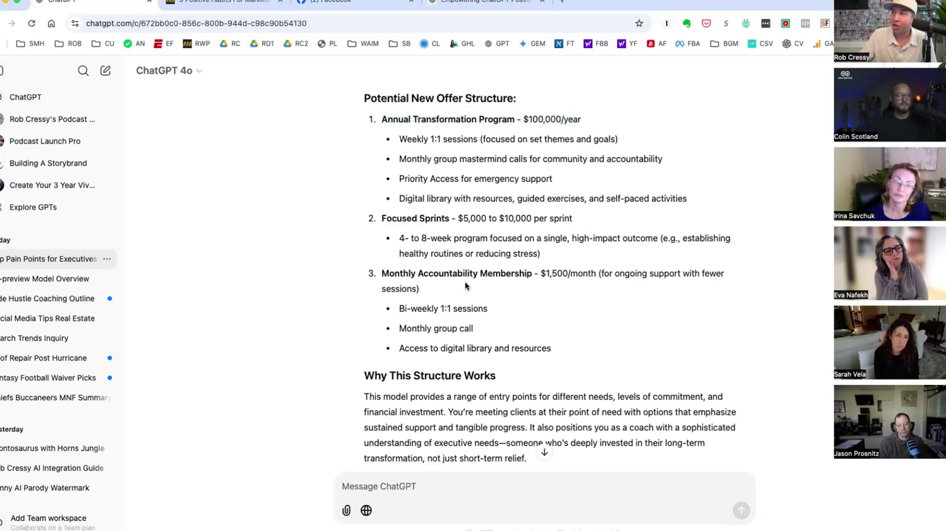
scroll(466, 286, "down", 5)
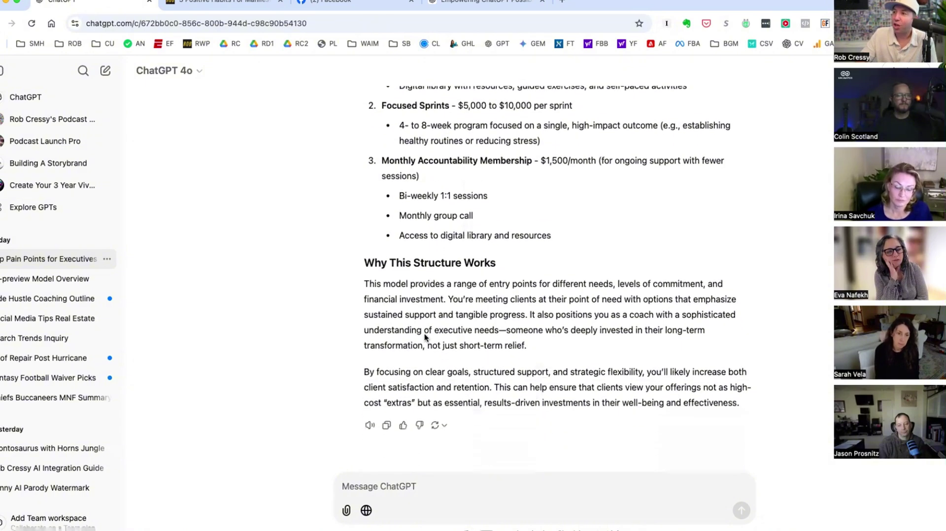
Send the follow-up "great. but why does this not work? there is a lot of this in the marketplace.".
left_click(409, 489)
type("great. but ")
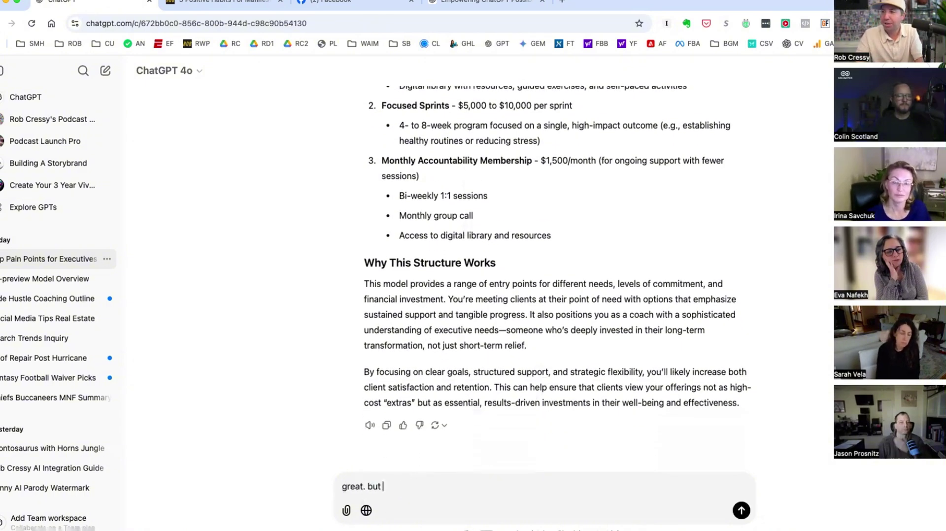
type("why does this not w")
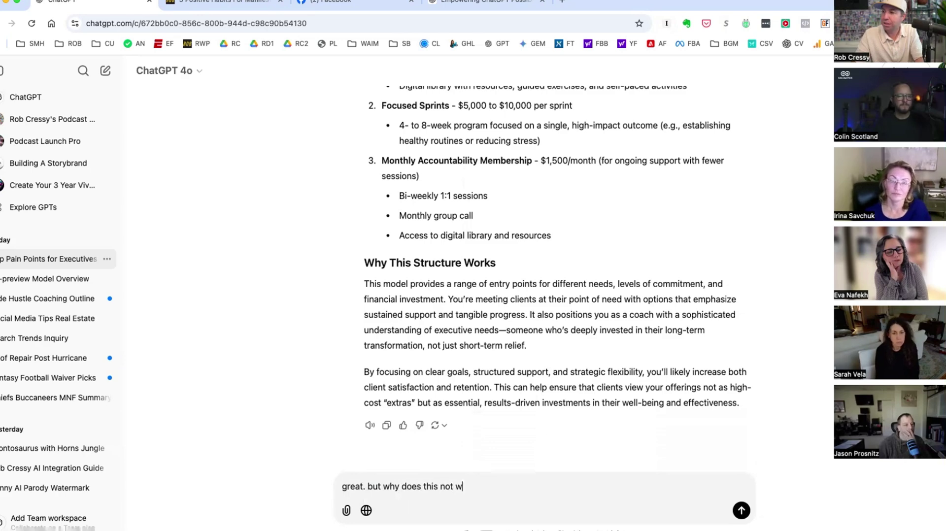
type("ork? there is a lot of ")
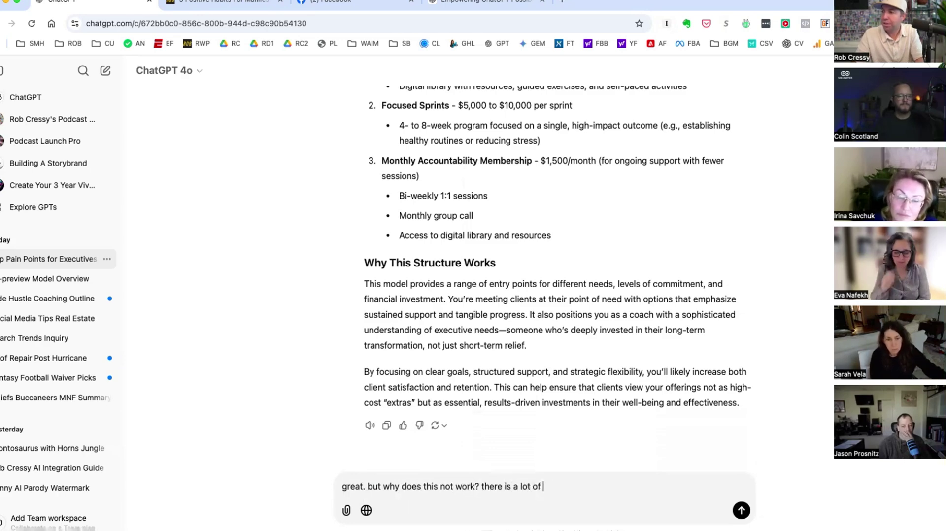
type("this in the marketplace.")
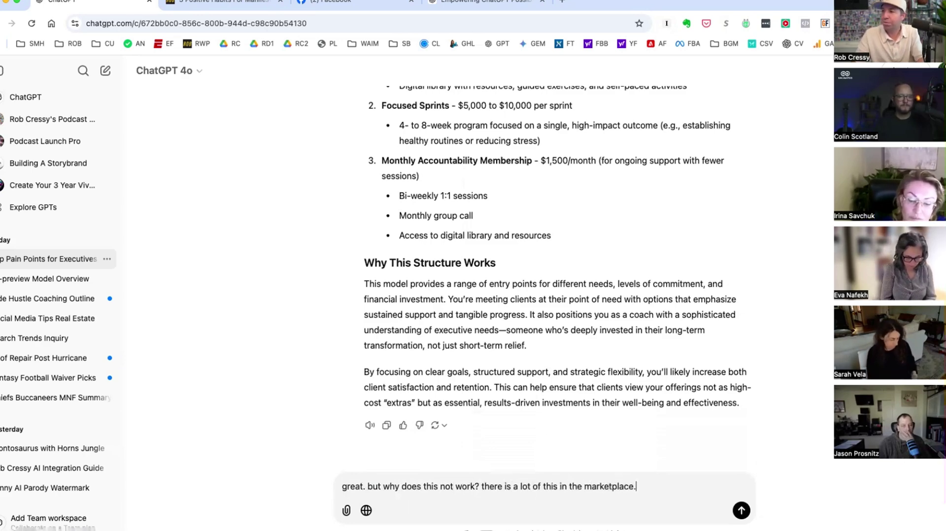
key("Return")
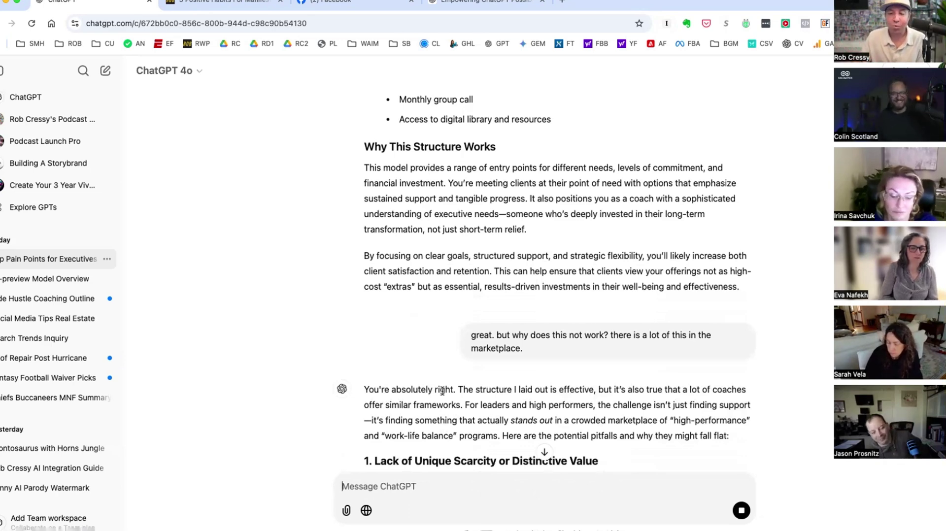
Quote the heading "Lack of Unique Scarcity or Distinctive Value" from the new answer as the reply context.
scroll(443, 391, "down", 3)
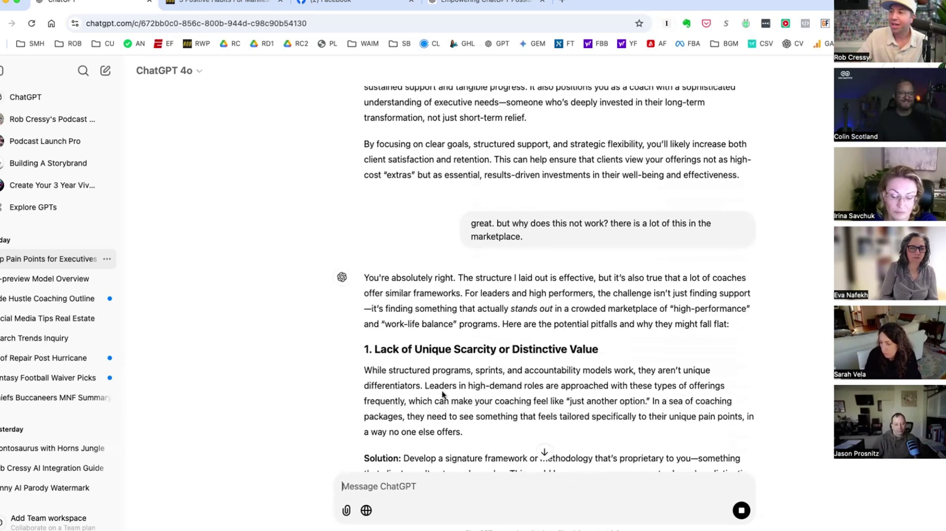
scroll(442, 394, "down", 2)
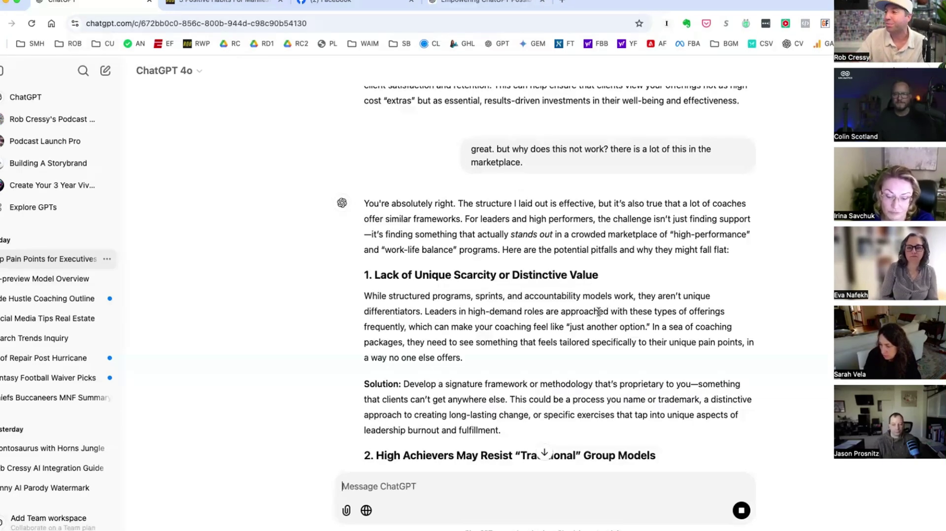
scroll(598, 311, "down", 3)
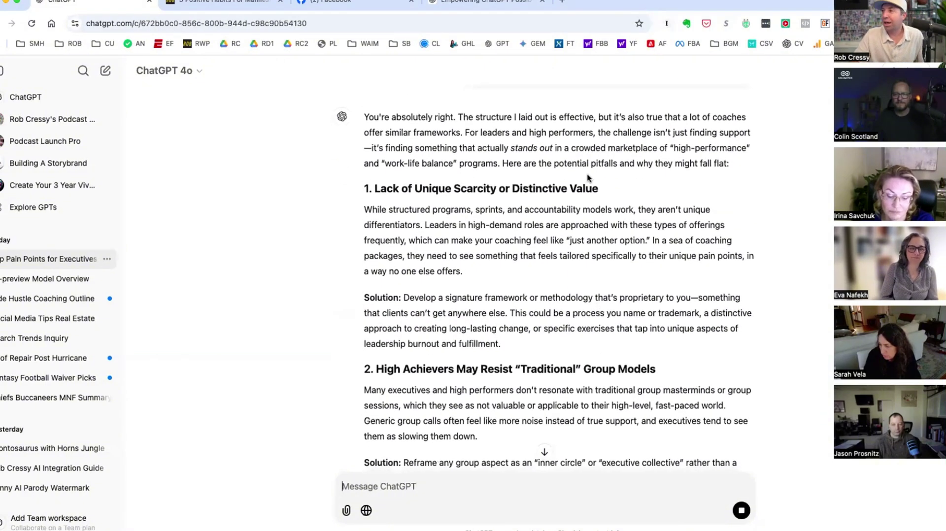
left_click_drag(598, 187, 374, 190)
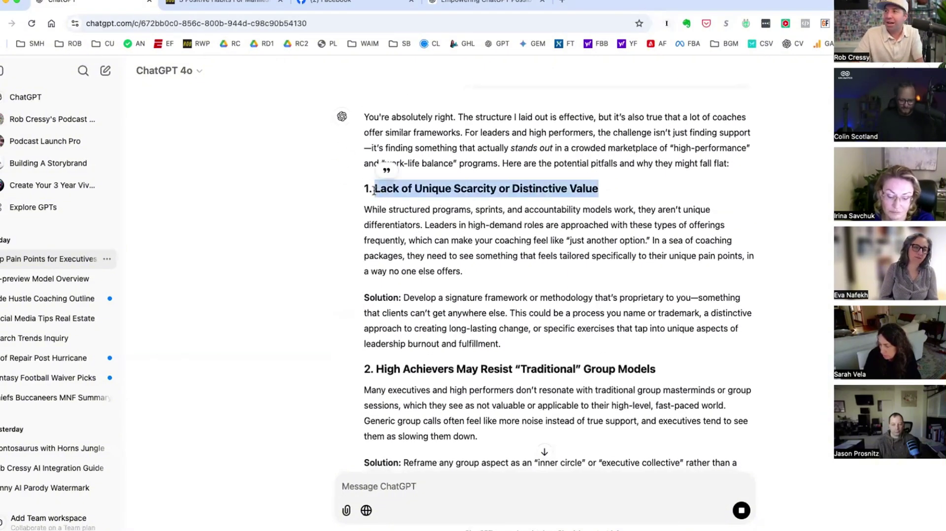
left_click(386, 167)
Send "let's build out this world. i want what we create to be scarce from a value perspective. that way we stand out.".
type("let's build out this world. i want hat")
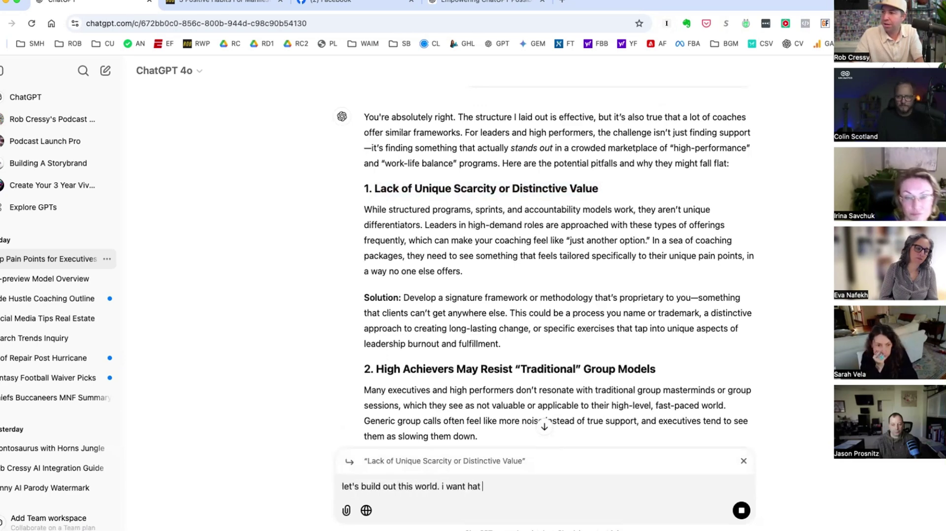
key("BackSpace")
key("BackSpace")
key("BackSpace")
key("BackSpace")
type("what we")
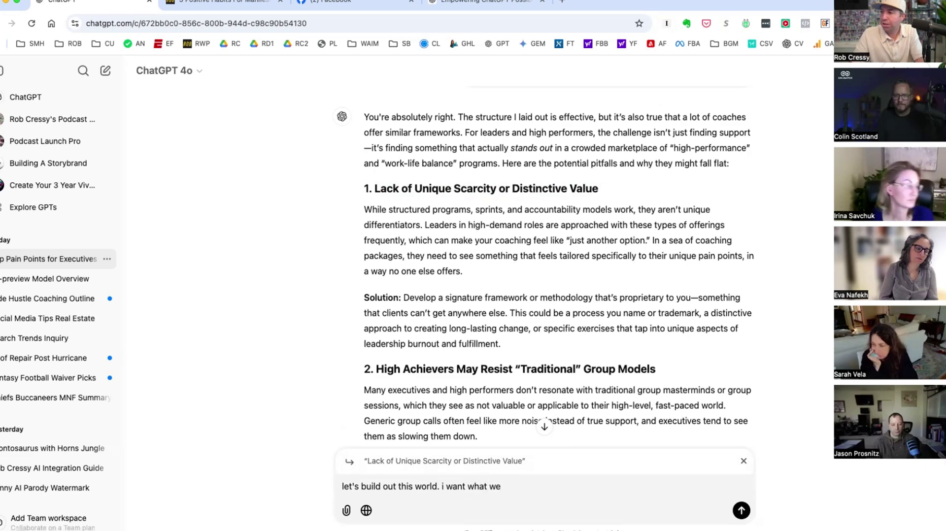
type(" create to e scarce fr")
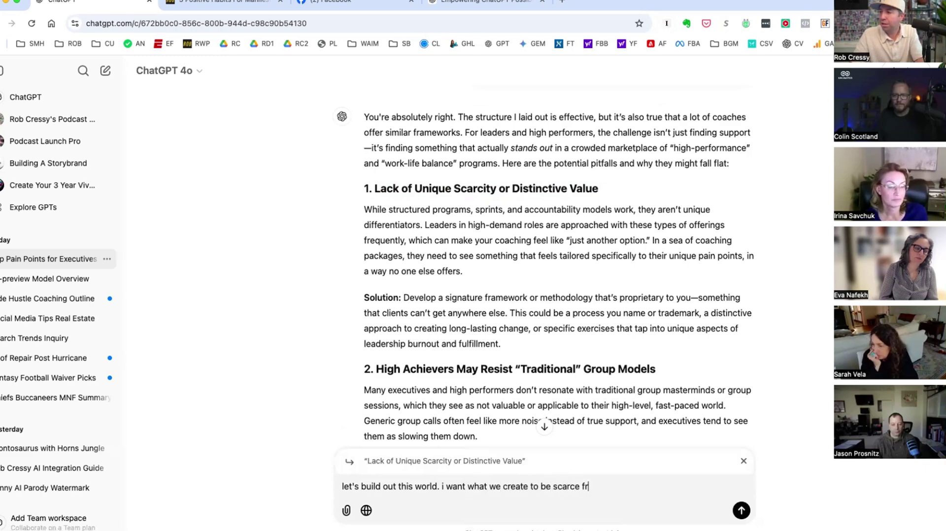
type("ective. that way we stand out.")
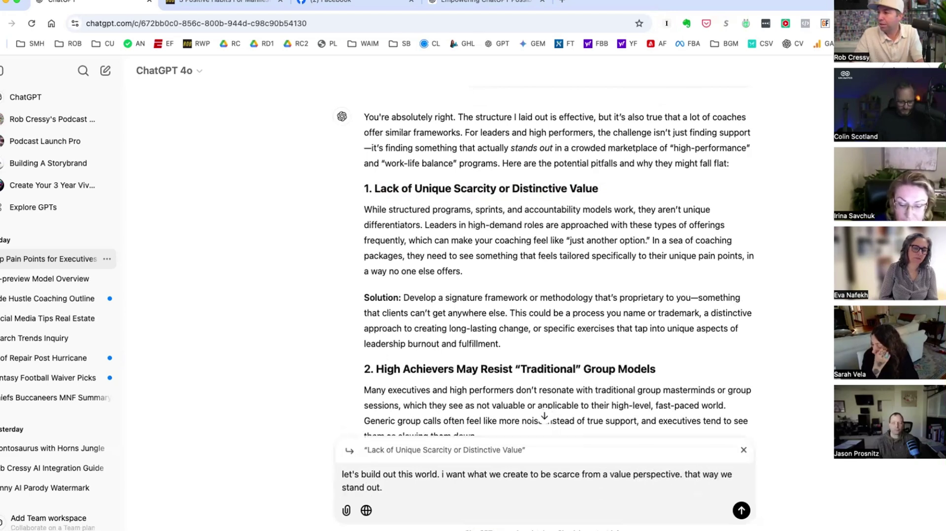
key("Return")
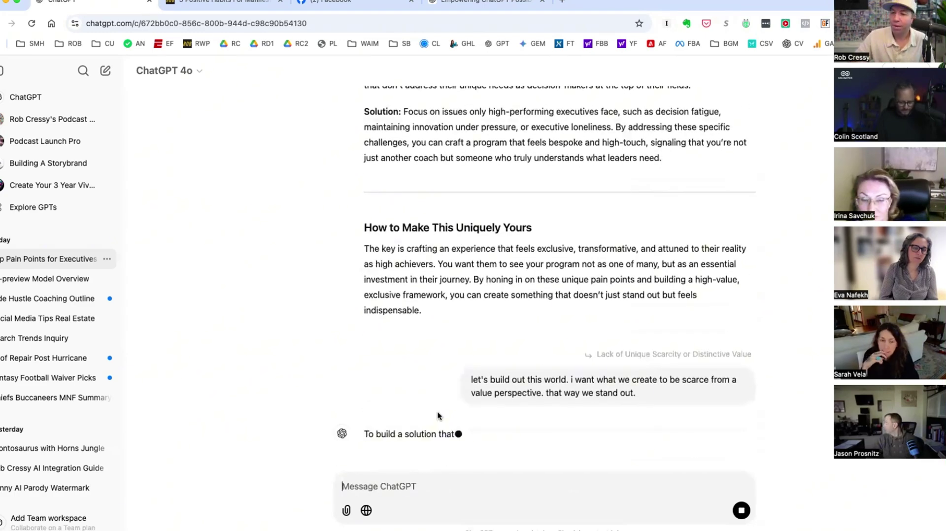
scroll(530, 334, "up", 3)
left_click_drag(533, 362, 365, 355)
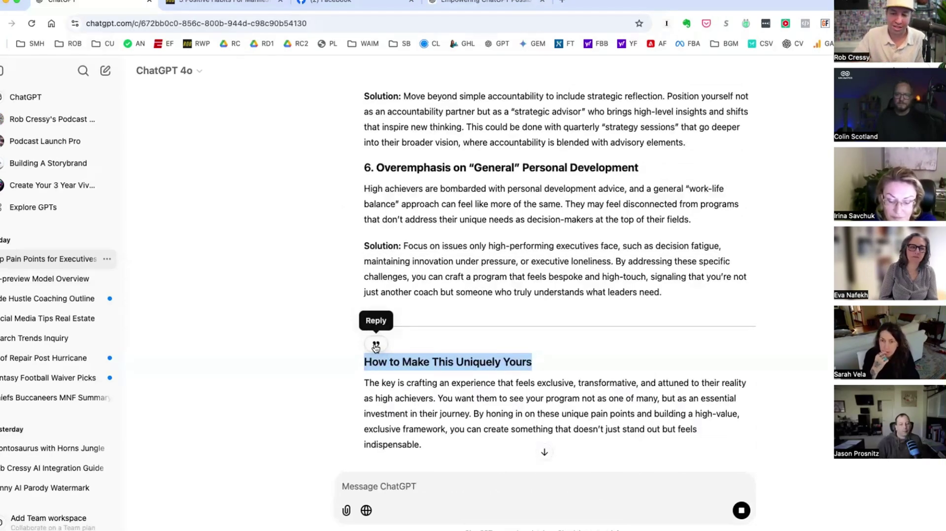
left_click(532, 348)
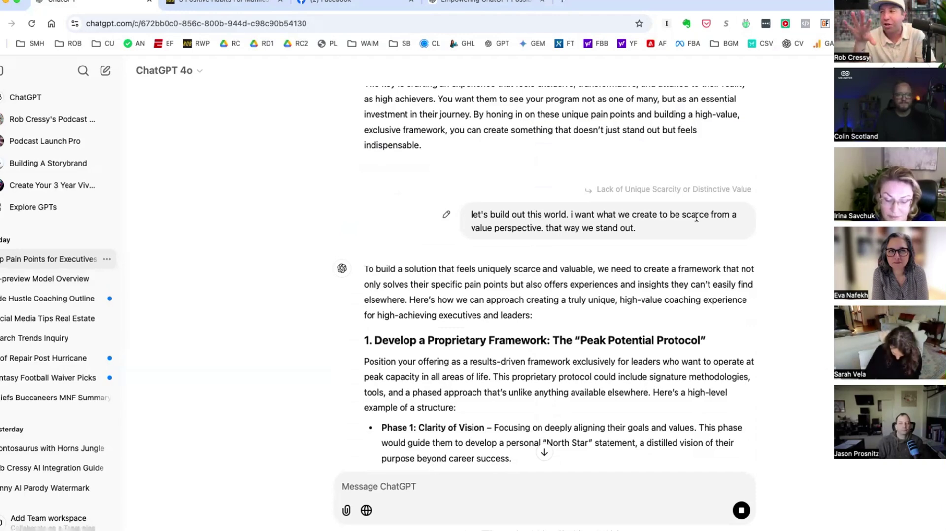
Read the scarce-value program proposal from the "Peak Potential Protocol" framework through the "Why This Stands Out" section.
scroll(575, 271, "down", 2)
scroll(575, 270, "down", 1)
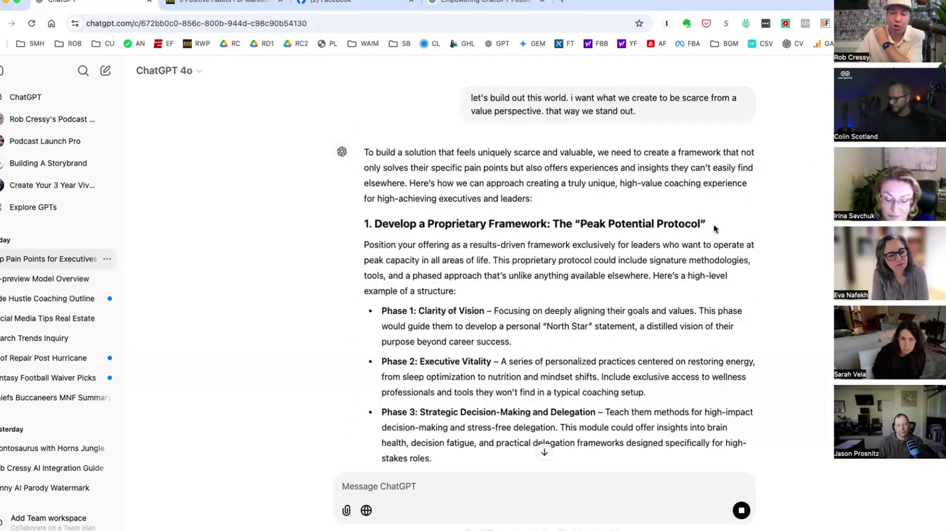
scroll(713, 224, "down", 2)
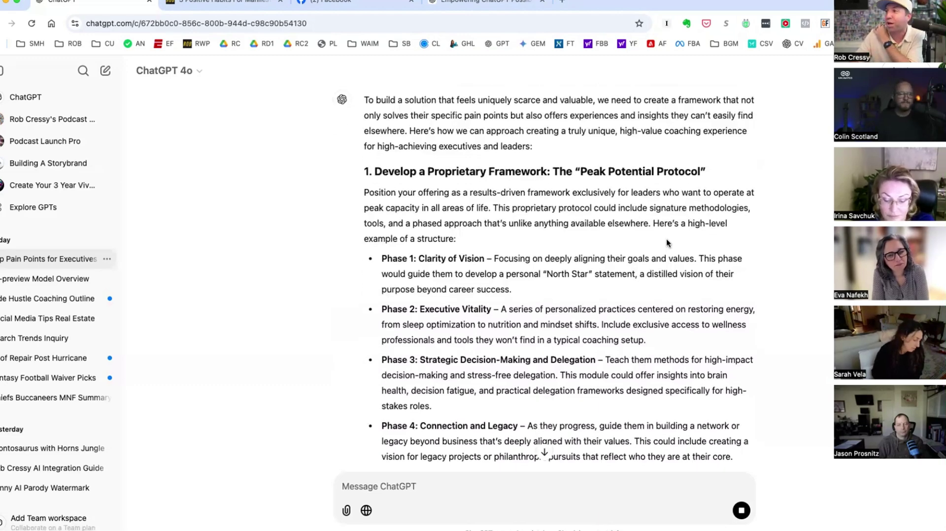
scroll(665, 238, "down", 3)
scroll(451, 346, "down", 8)
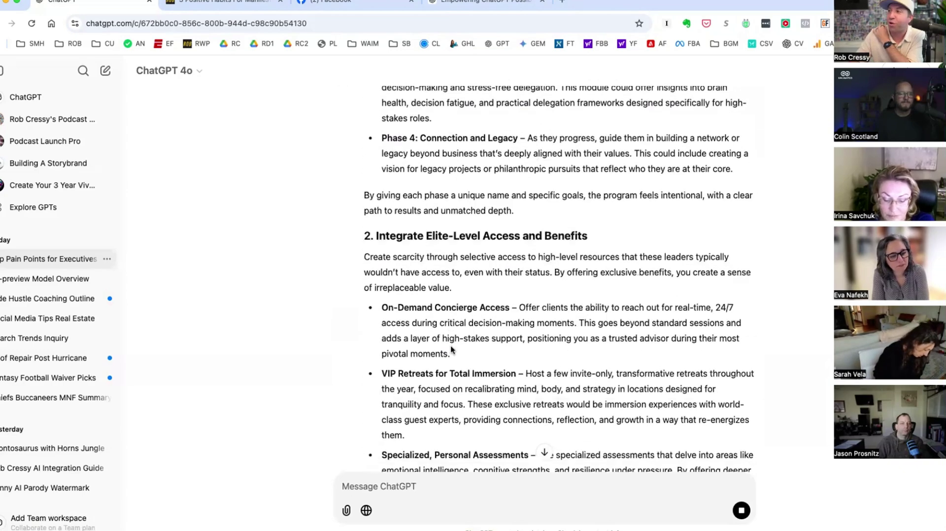
scroll(585, 237, "down", 10)
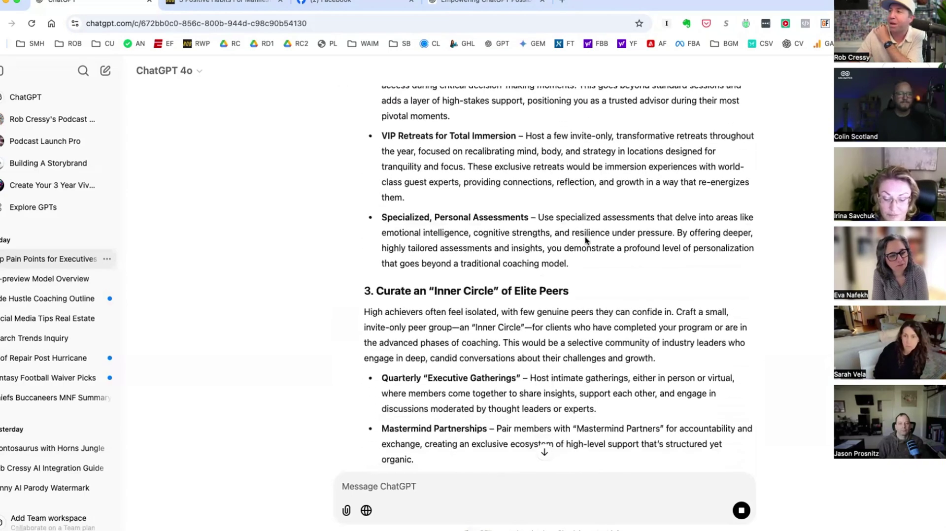
scroll(555, 279, "down", 10)
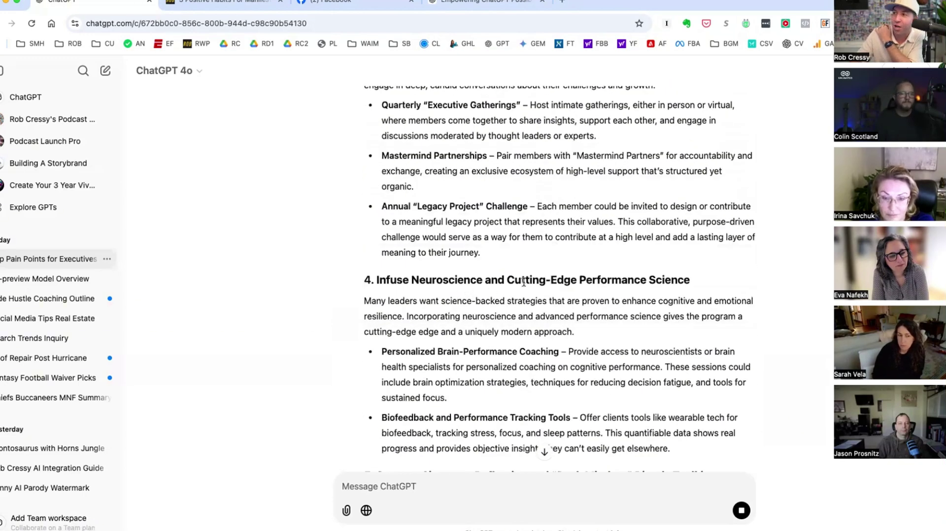
double_click(440, 275)
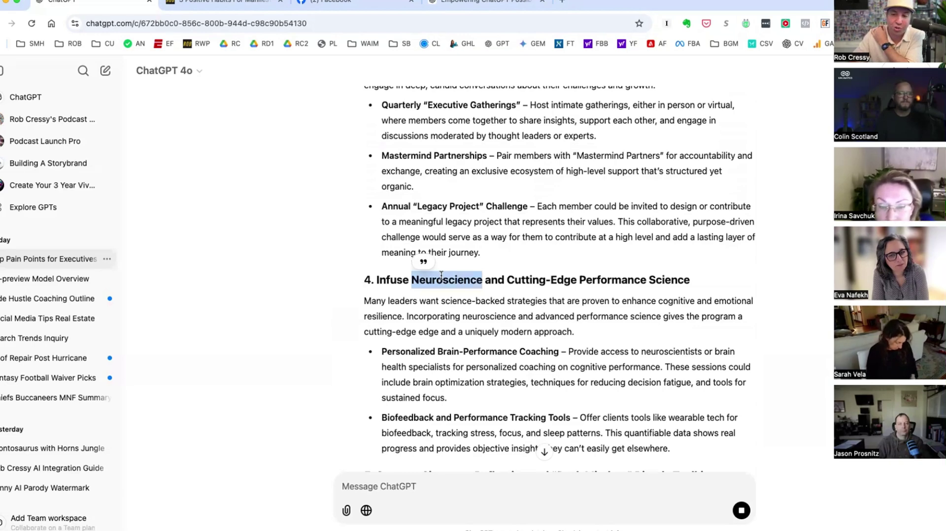
scroll(441, 275, "down", 9)
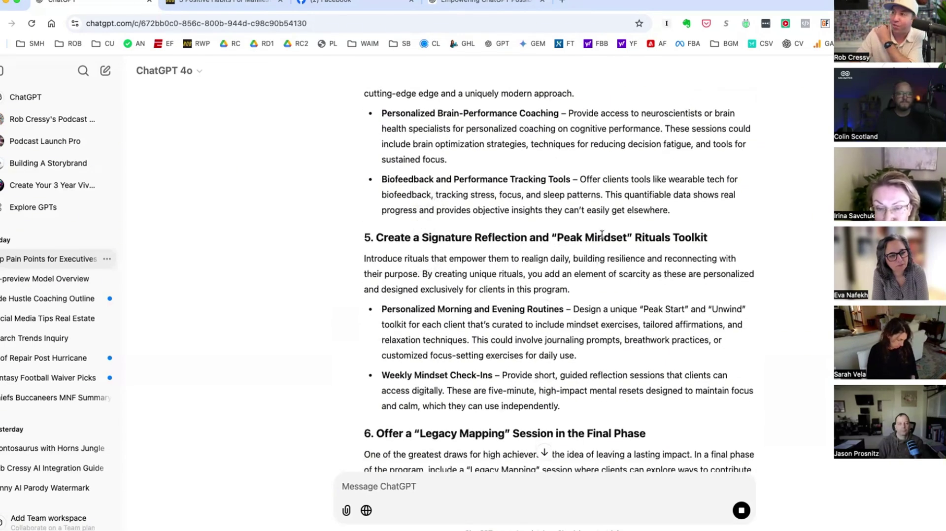
scroll(510, 389, "down", 10)
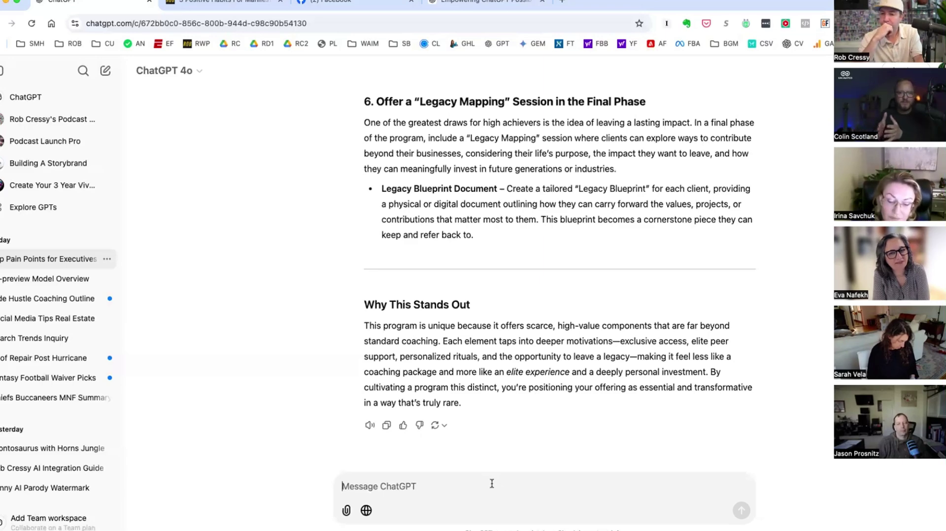
Start a new message with "i want to make this simple and easy to execute, both for me as well as my end client.".
type("i wan")
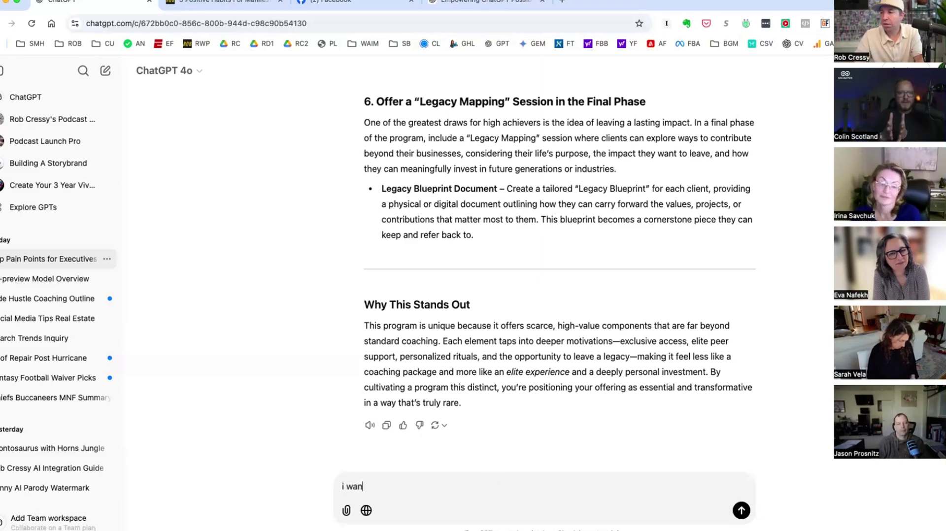
type("t to make this eim")
key("BackSpace")
key("BackSpace")
key("BackSpace")
type("simple and easy to")
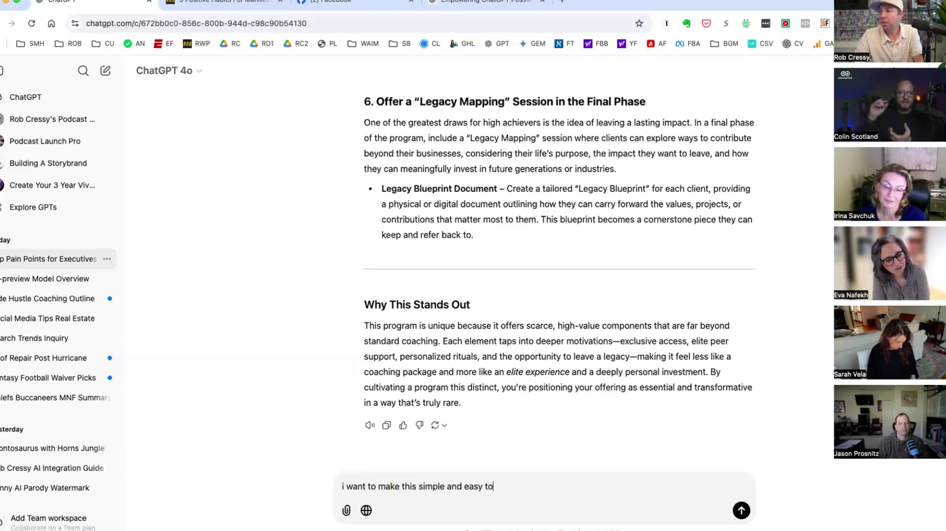
type(" execute, both for ")
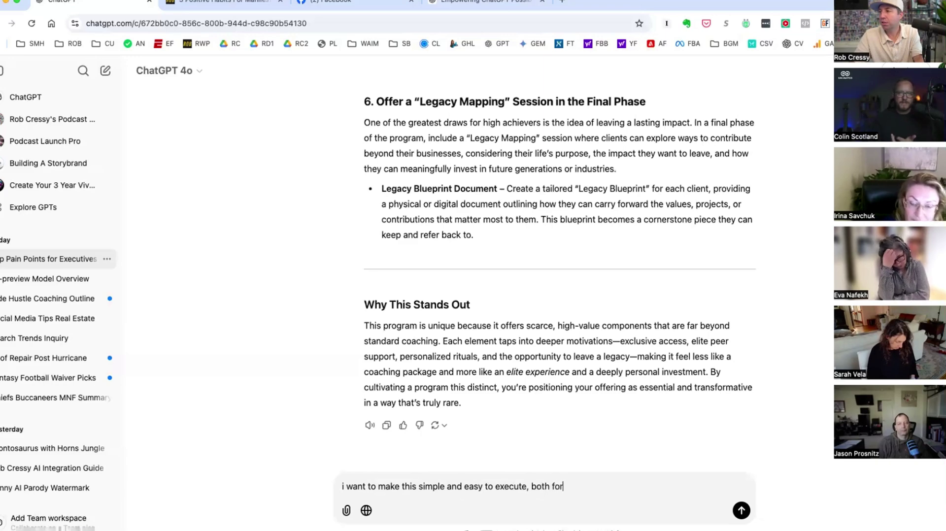
type("me as well as")
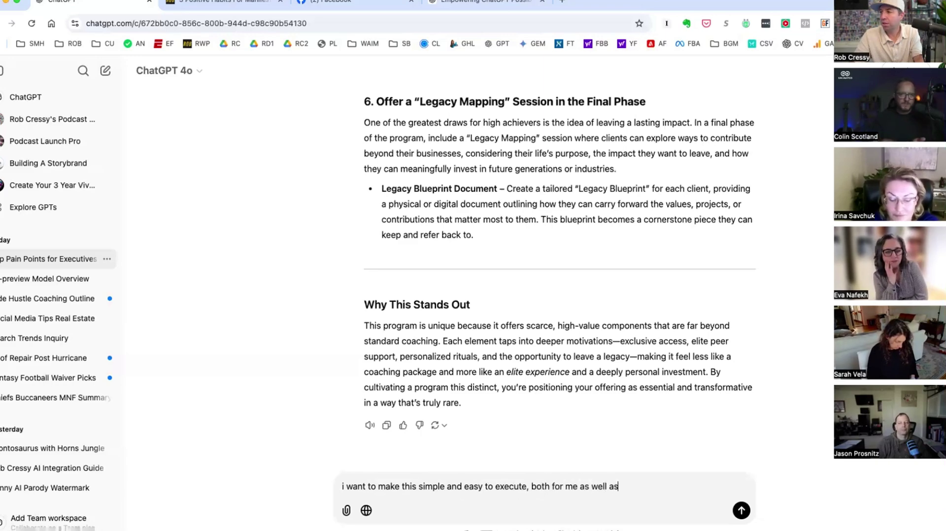
type(" my end client.")
key("shift+Return")
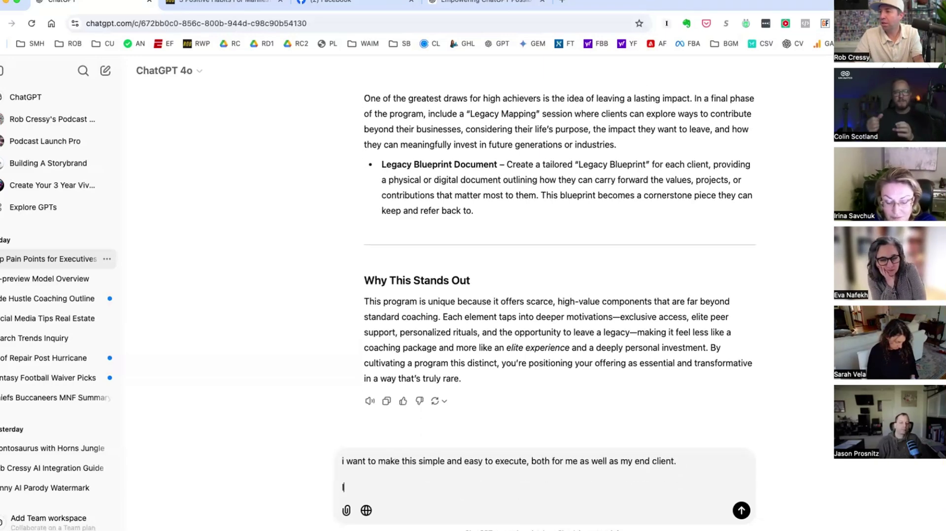
Add a second paragraph to the message beginning "I want to sell 3 of something in the next 48 hours.".
type("I w")
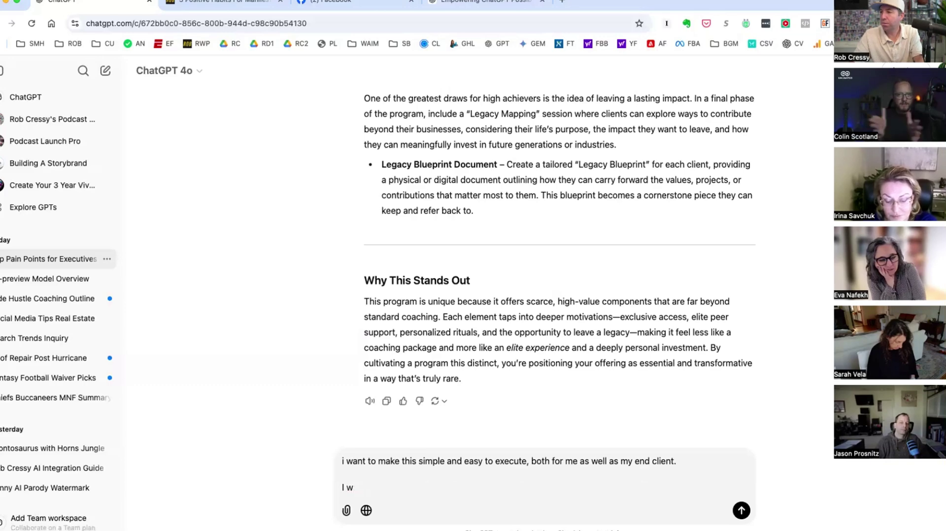
type("ant to sell 3 of something in the ne")
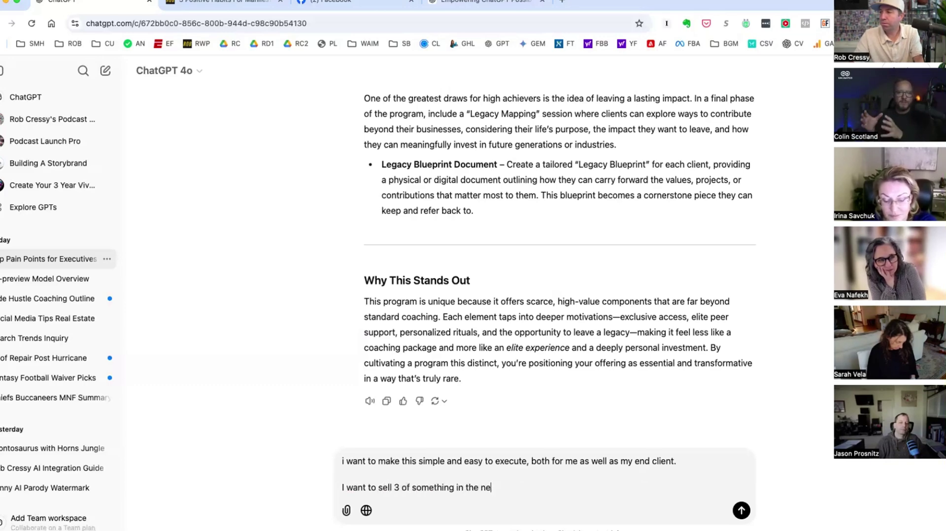
type("xt 48 hours. Because of this, the st")
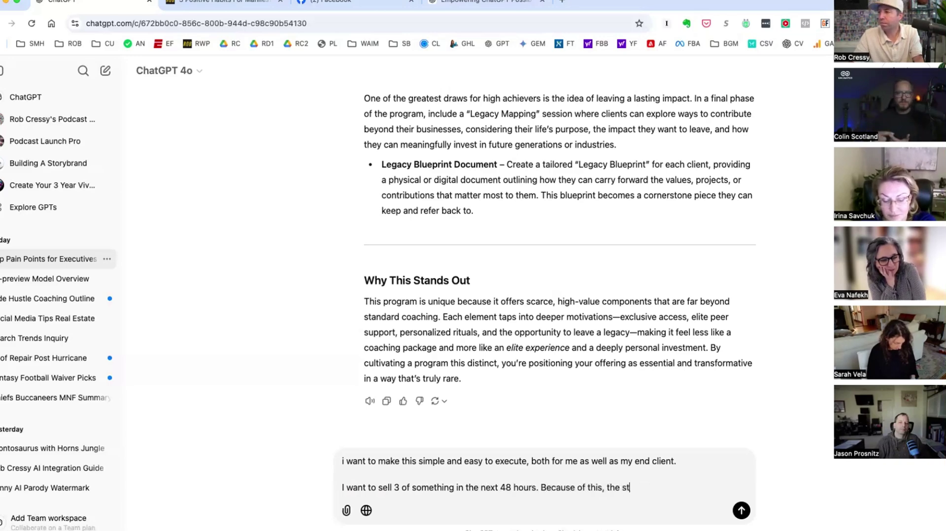
Continue the paragraph with "Because of this, the step by step for how I do this is important. what's that roadmap?".
type("ep by step for ")
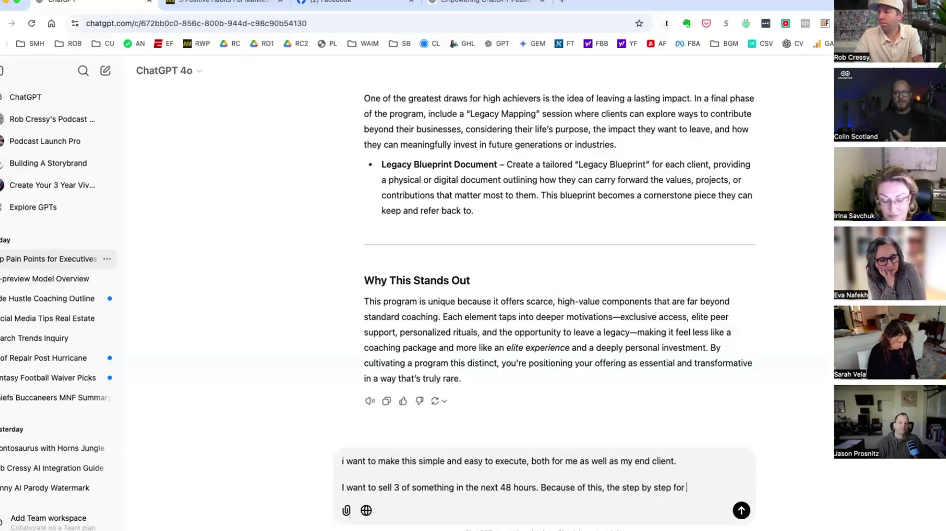
type("how I do this is important. what's that")
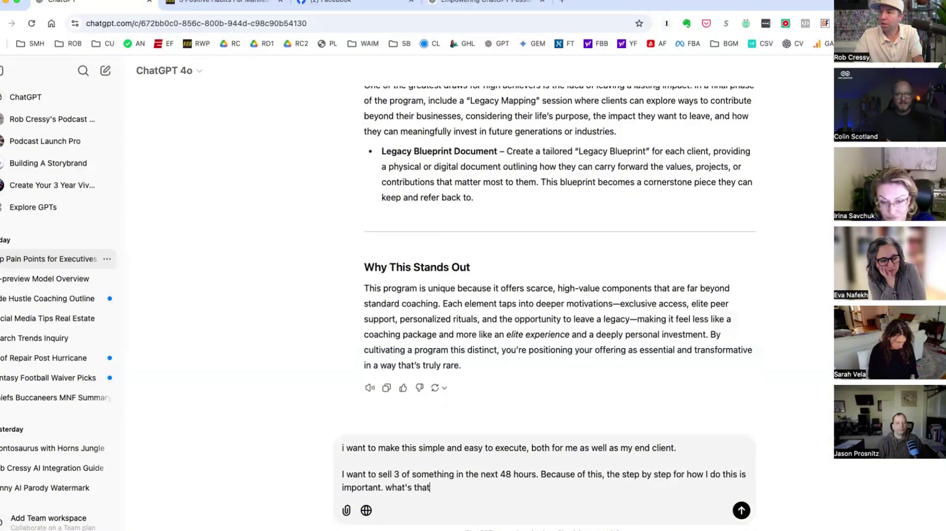
type(" roadmap")
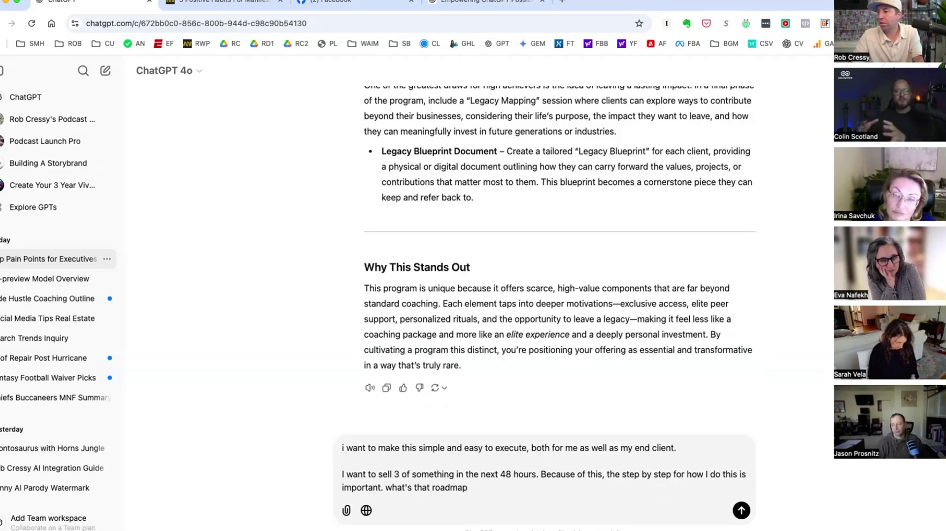
Add the instruction "assume I am going to execute exactly what you share with me" to the paragraph.
type("? assume I am g")
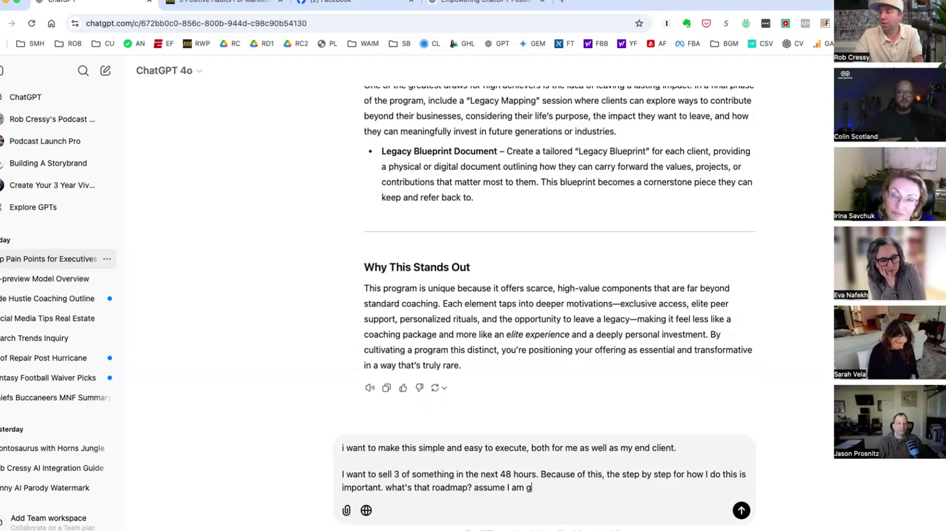
type("oing to execute exactly what you sh")
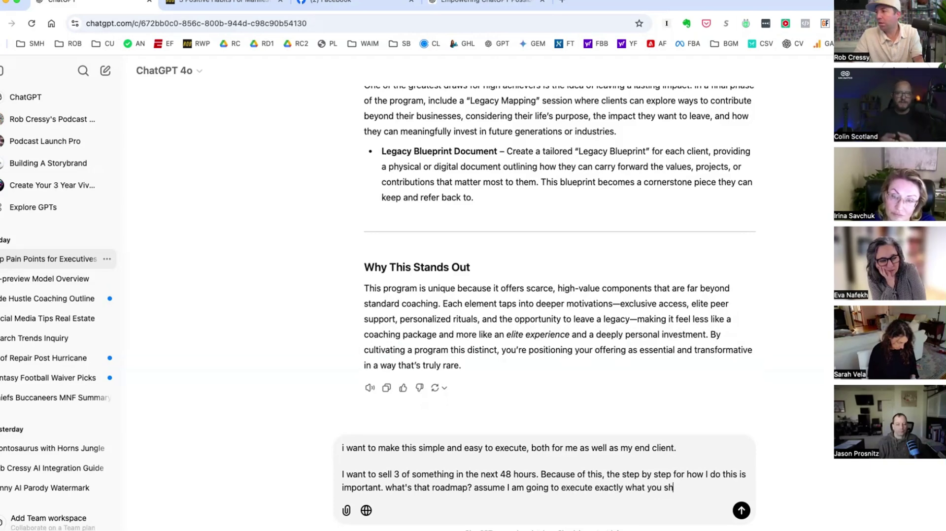
type("are with me, and then i")
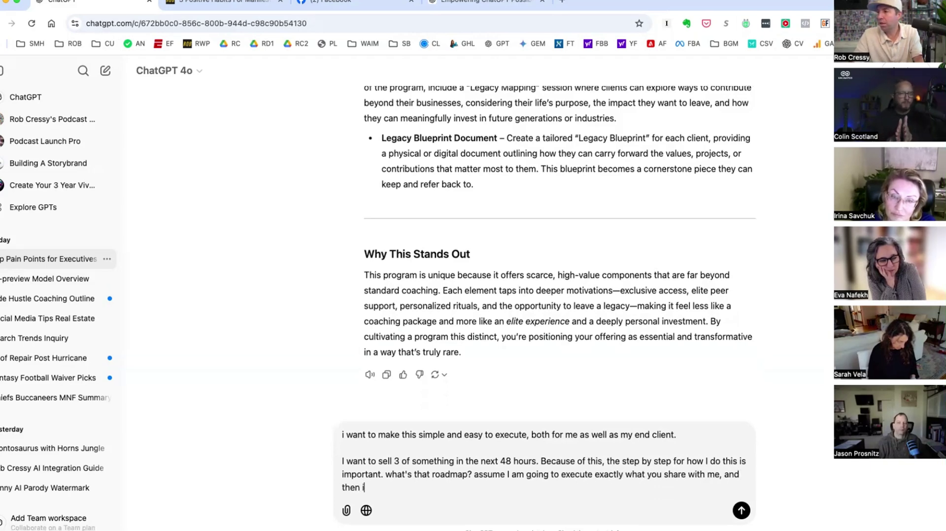
End the paragraph with "and then i'll also share with my clients, so they can do the same for themselves.".
type("'ll also share with my clients, so they can do the same for themselves.")
key("shift+Return")
key("shift+Return")
Add the closing paragraph "remember: we are world class, and we take big ideas and make them easy to digest." and send the message.
type("remember: we are worl")
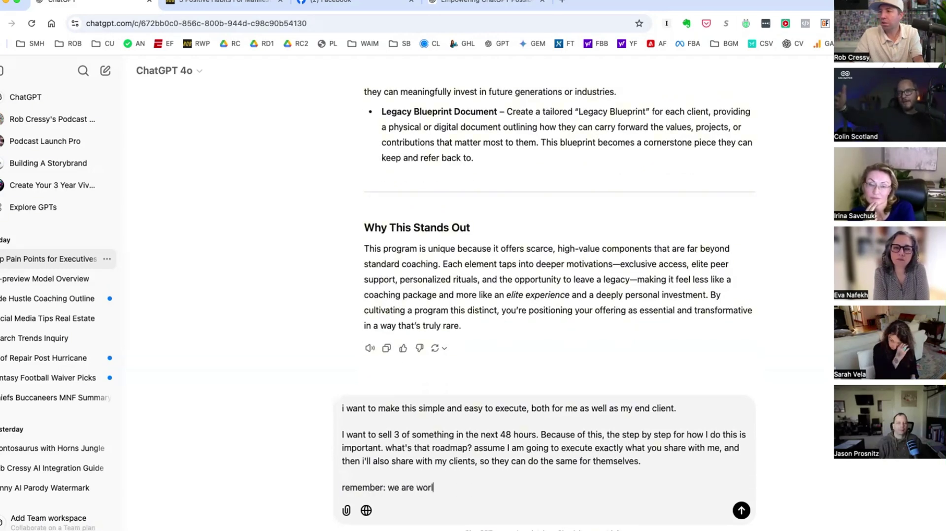
type("d class, and we t")
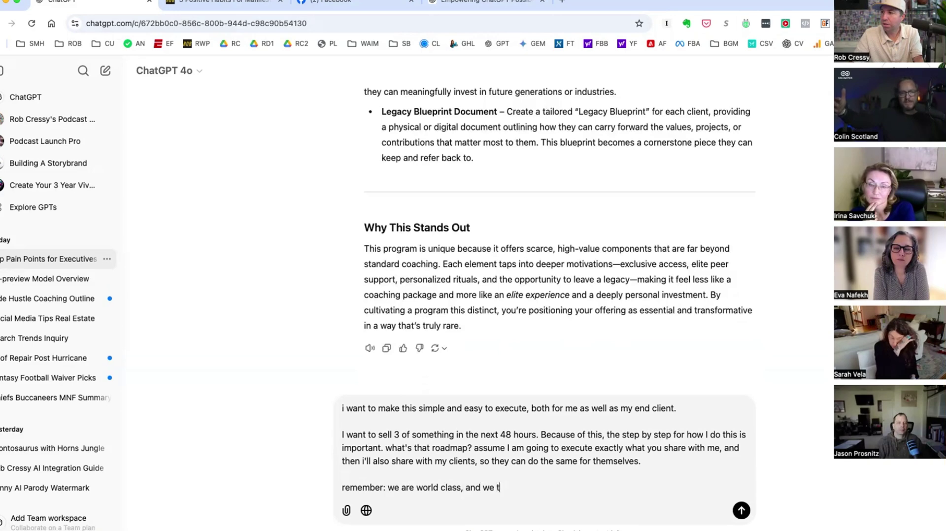
type("ake big idea")
key("BackSpace")
key("BackSpace")
type("ideas and make them easy to digest.")
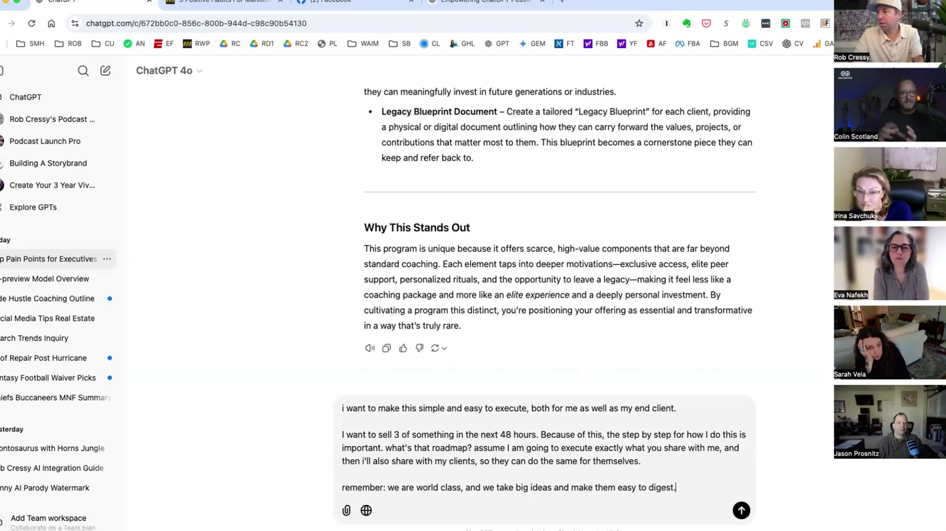
key("Return")
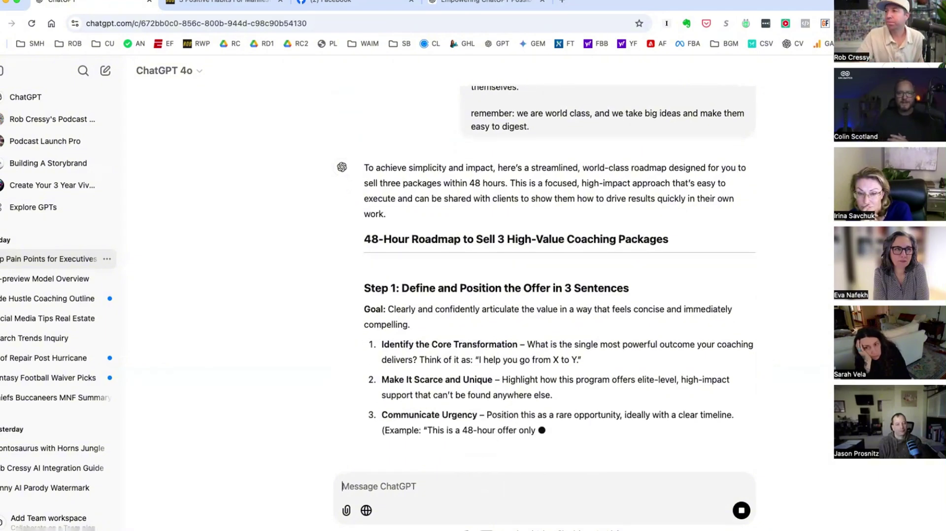
Review the sent prompt and the answer's opening, from the 48-hour roadmap heading through Step 1 on defining and positioning the offer.
scroll(623, 359, "up", 5)
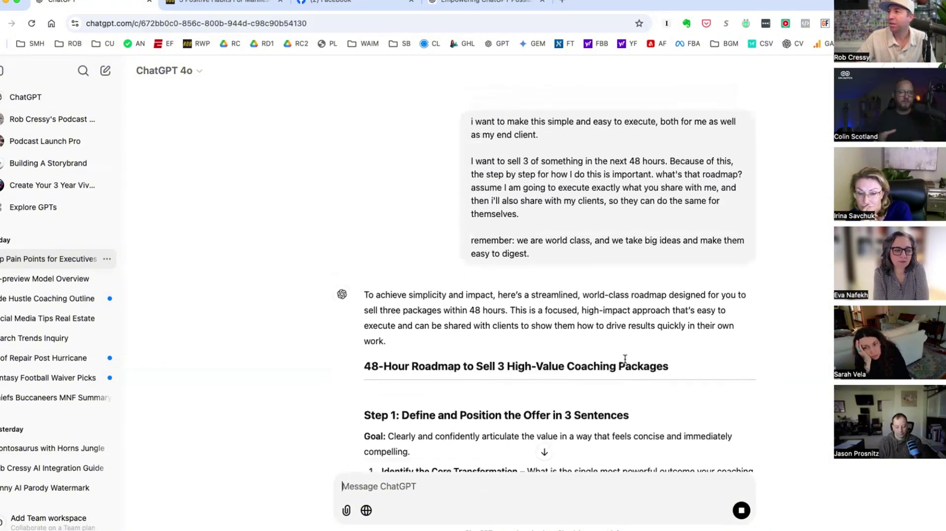
scroll(624, 358, "down", 1)
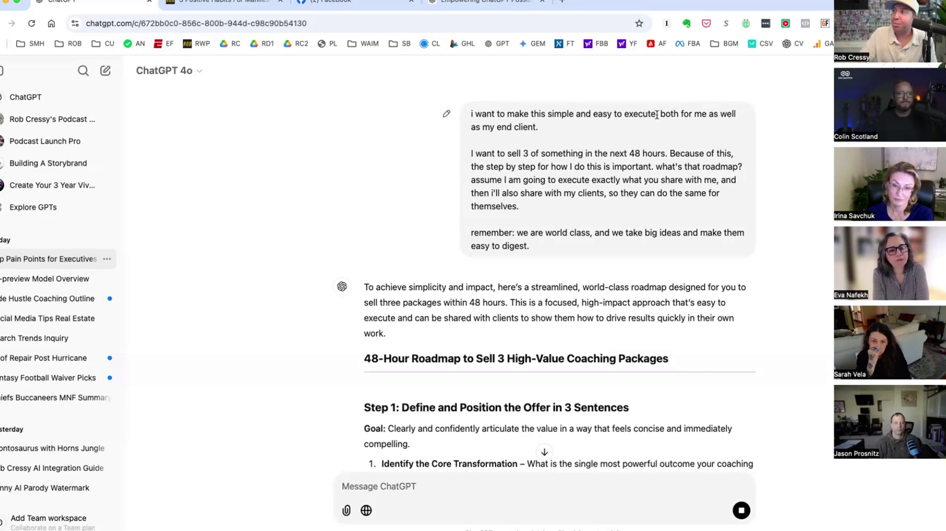
left_click_drag(657, 115, 534, 116)
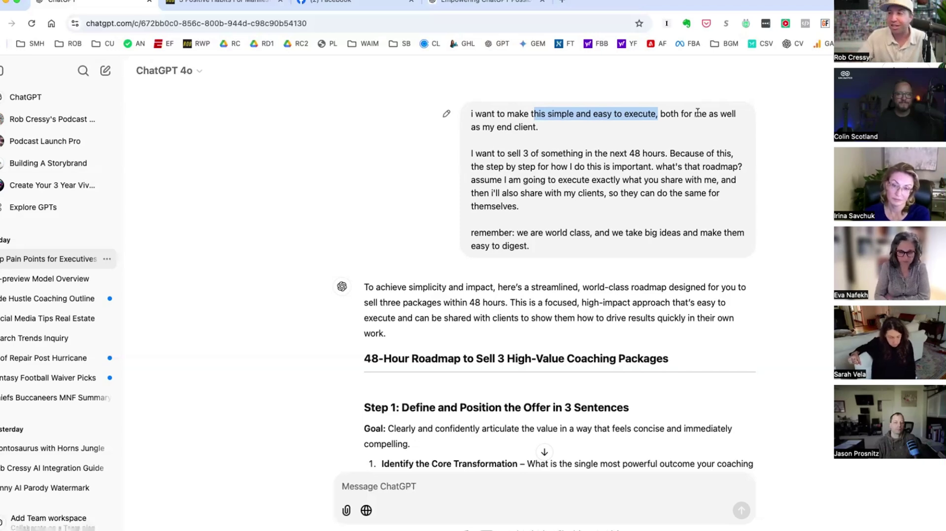
scroll(475, 405, "down", 3)
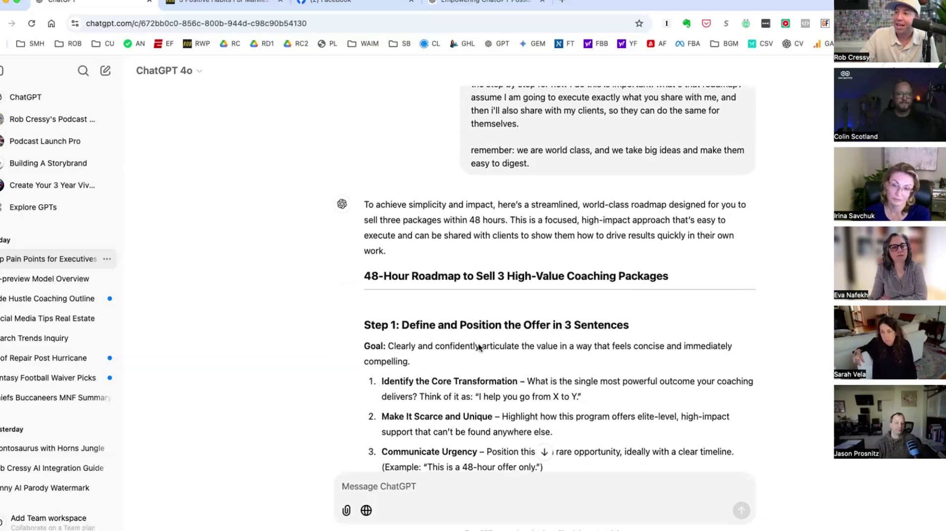
left_click_drag(678, 282, 362, 281)
scroll(533, 405, "down", 5)
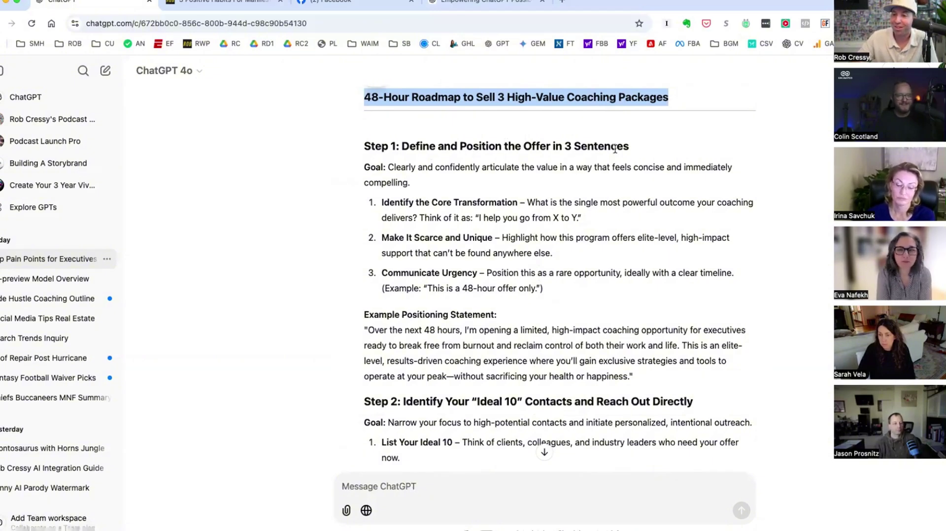
scroll(622, 292, "down", 2)
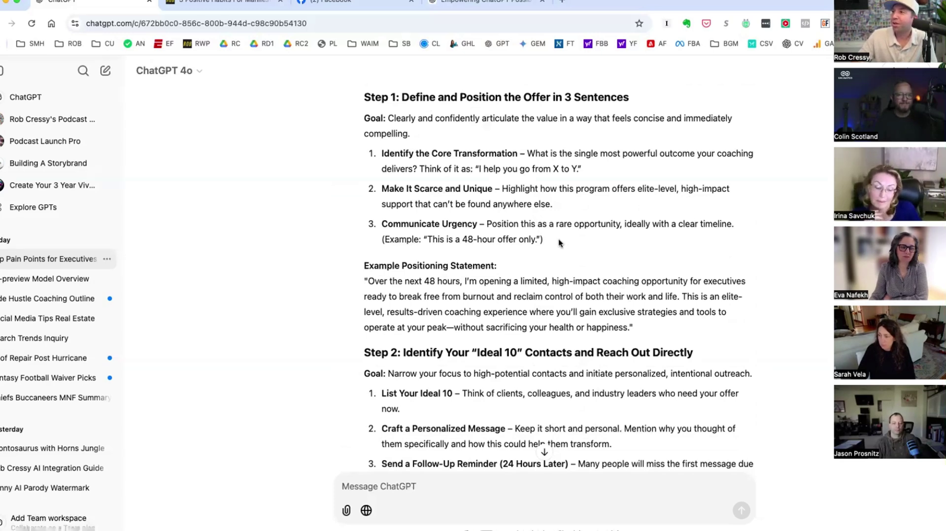
left_click_drag(557, 238, 394, 184)
left_click(436, 268)
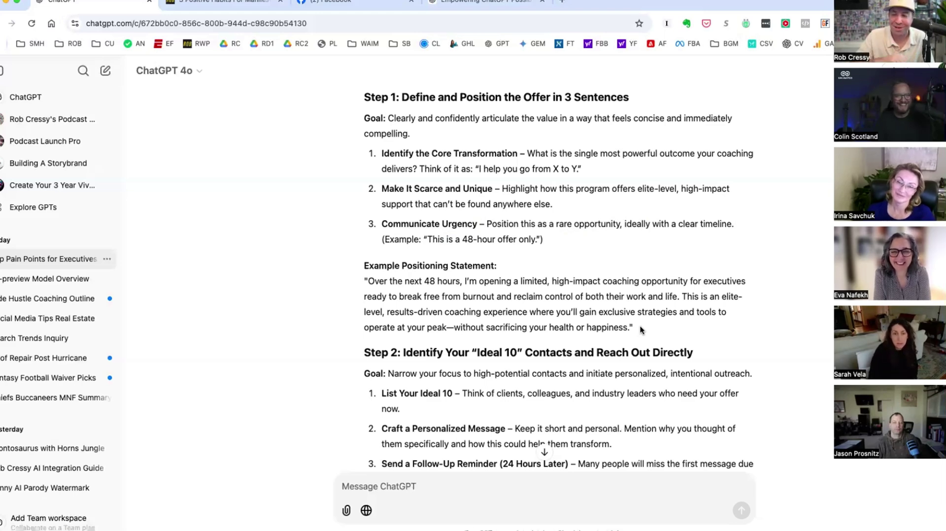
Read the rest of the 48-hour roadmap, from Step 2 on the "Ideal 10" contacts through Step 7 and the Summary list.
scroll(623, 374, "down", 3)
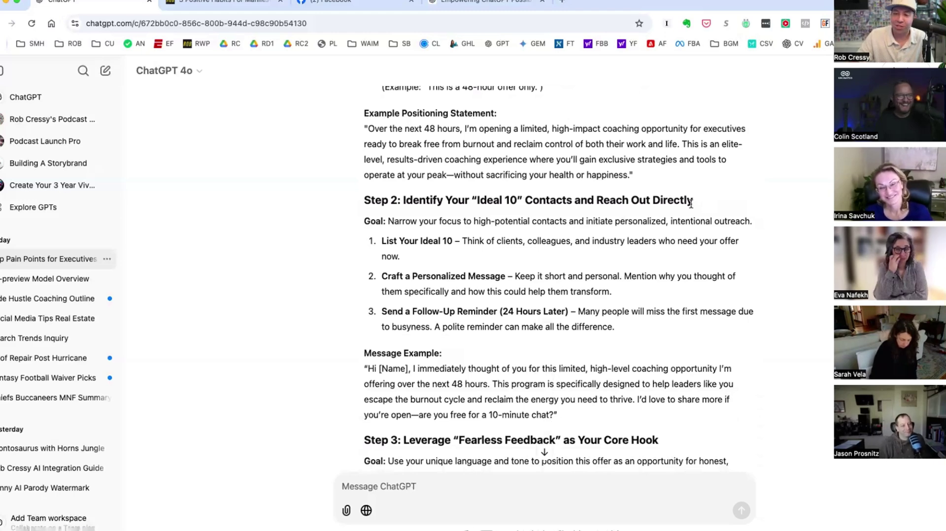
scroll(690, 204, "down", 4)
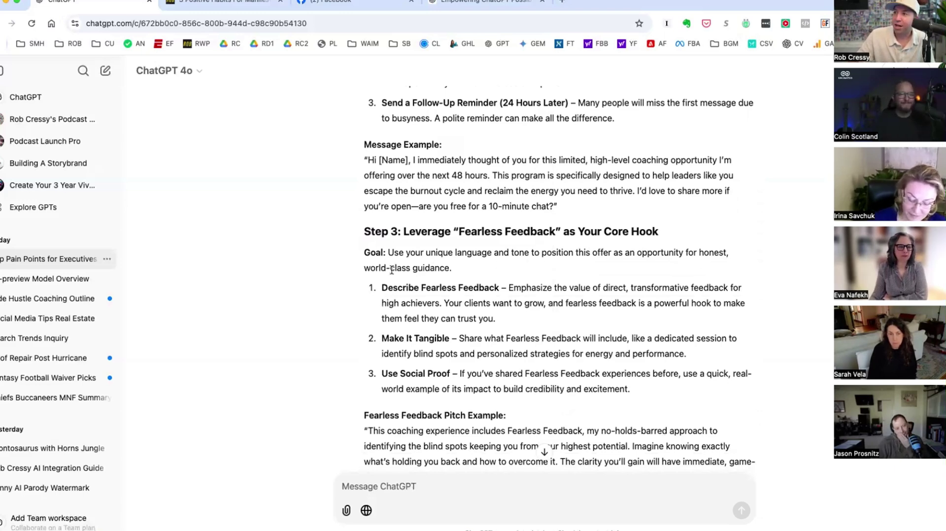
scroll(477, 272, "down", 5)
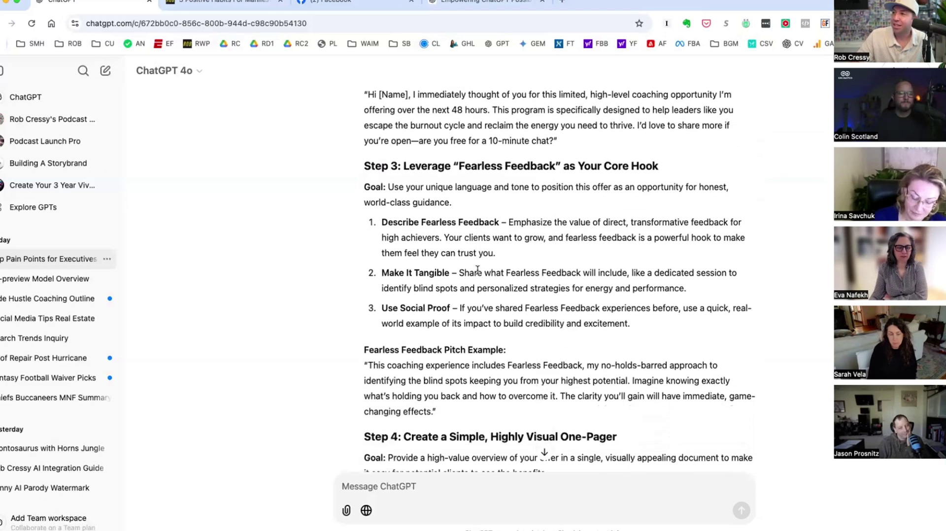
scroll(477, 270, "down", 2)
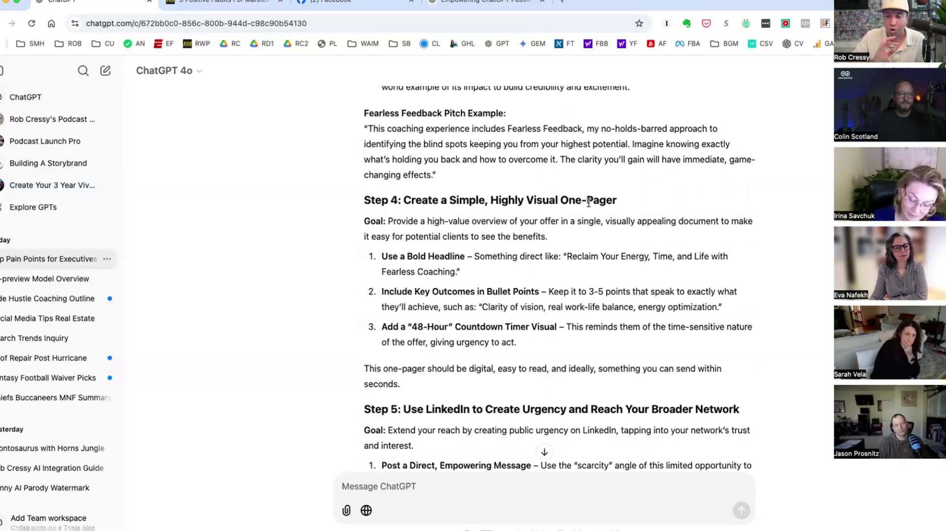
scroll(544, 242, "down", 3)
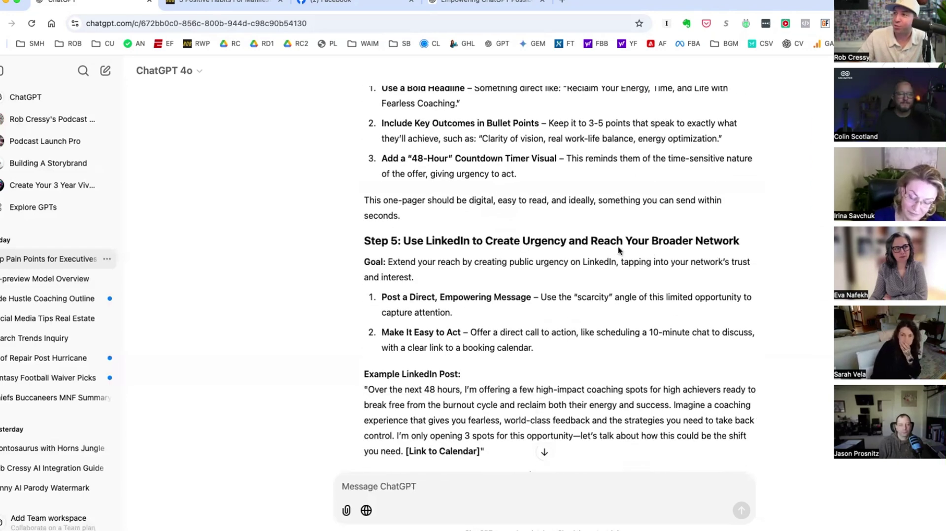
scroll(565, 327, "down", 5)
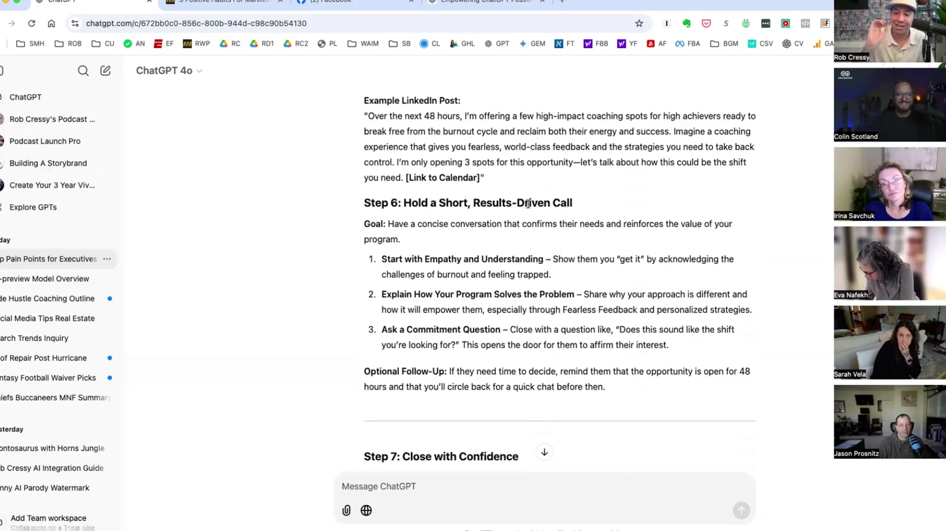
scroll(528, 203, "down", 4)
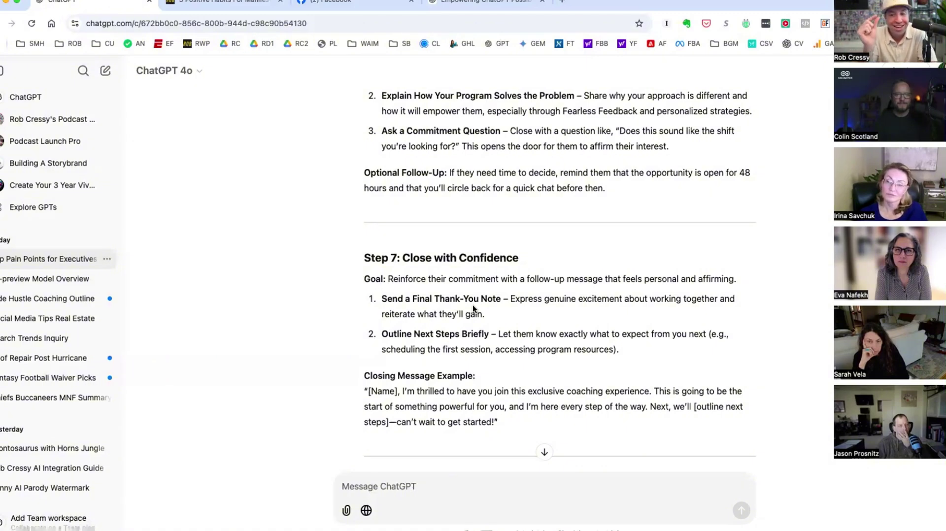
scroll(485, 380, "down", 6)
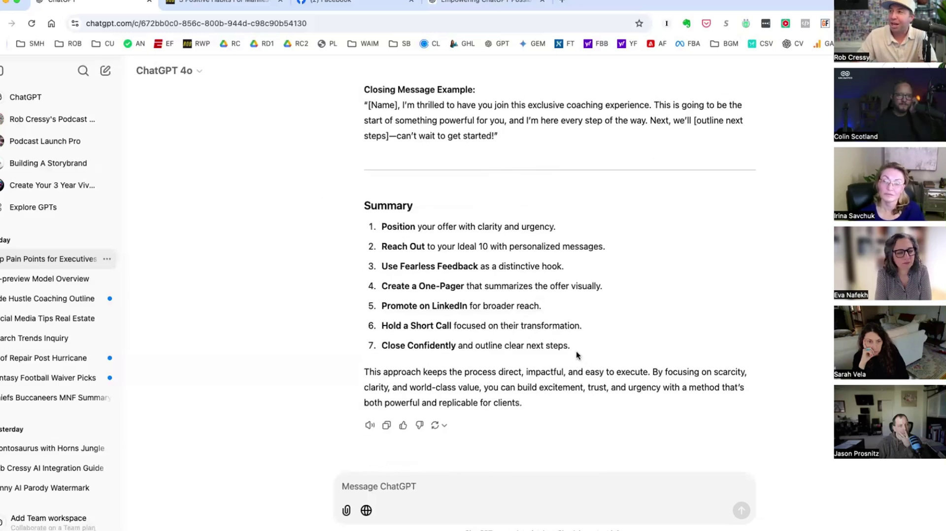
left_click_drag(574, 349, 374, 226)
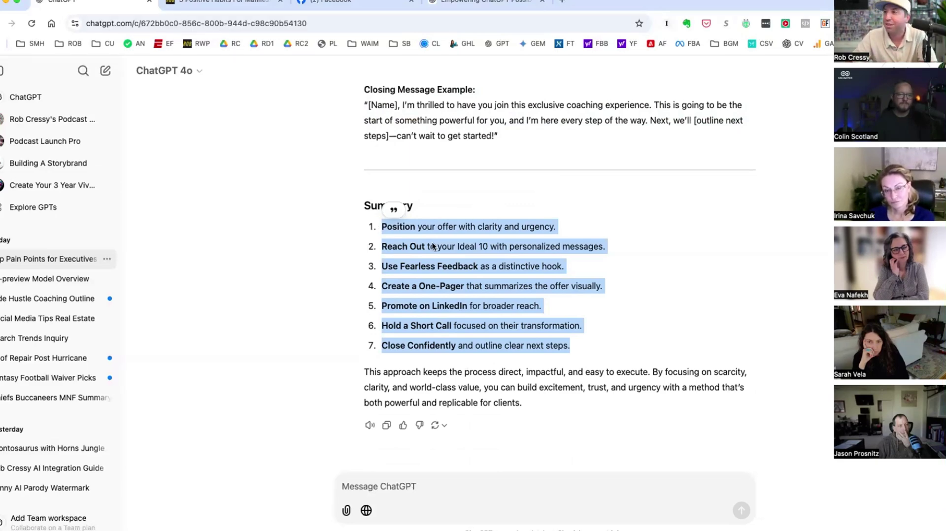
left_click(441, 279)
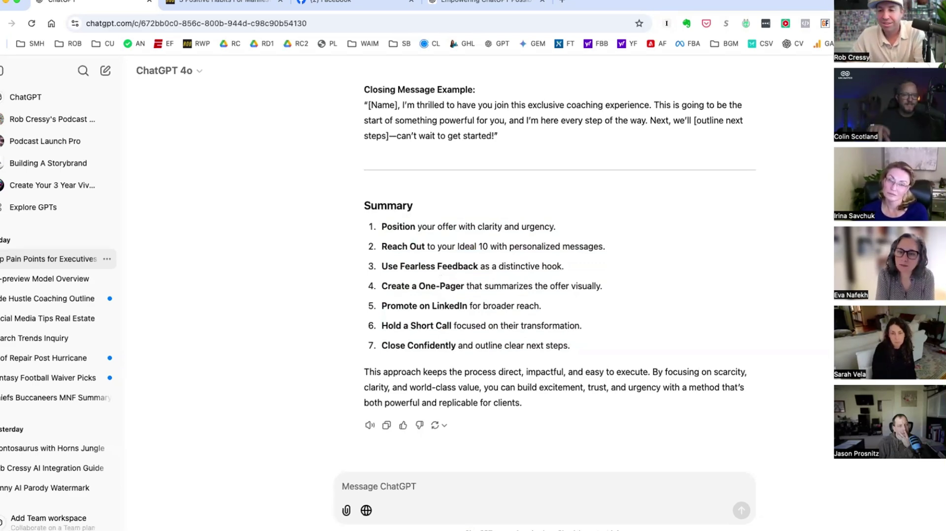
Send "today is wednesday, write me a plan to execute this day by day. i want to spend no more than 4 hours a day on this.".
left_click(397, 482)
type("today is wednesday, write me a plan to execute this day by day. i want to spend no more th")
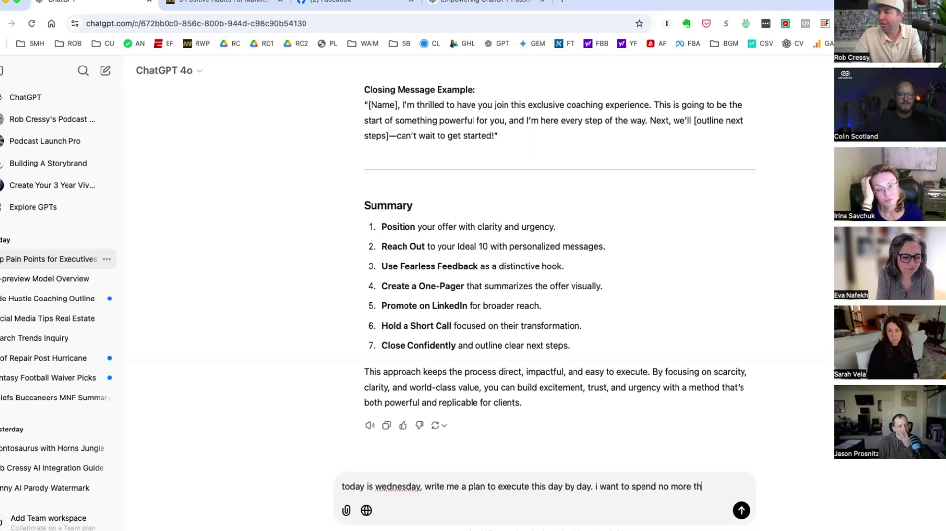
type("ours a day on this.")
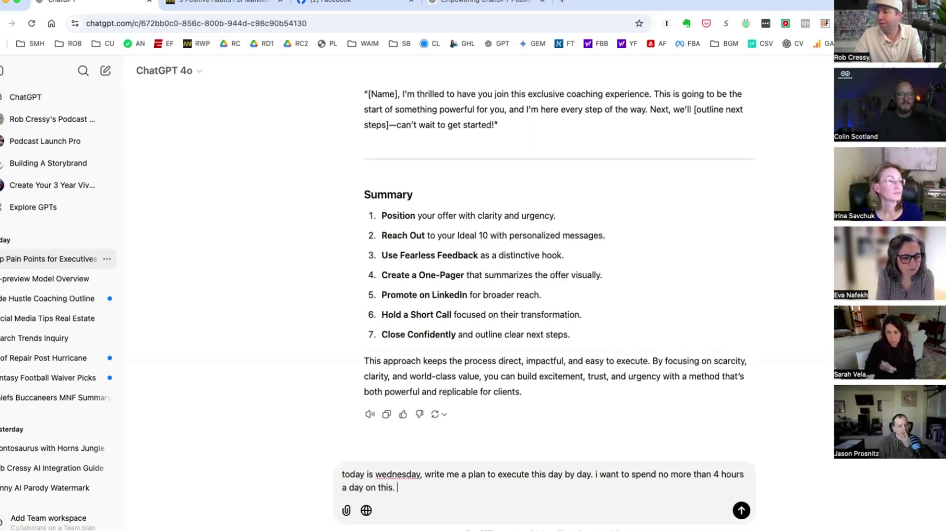
key("Return")
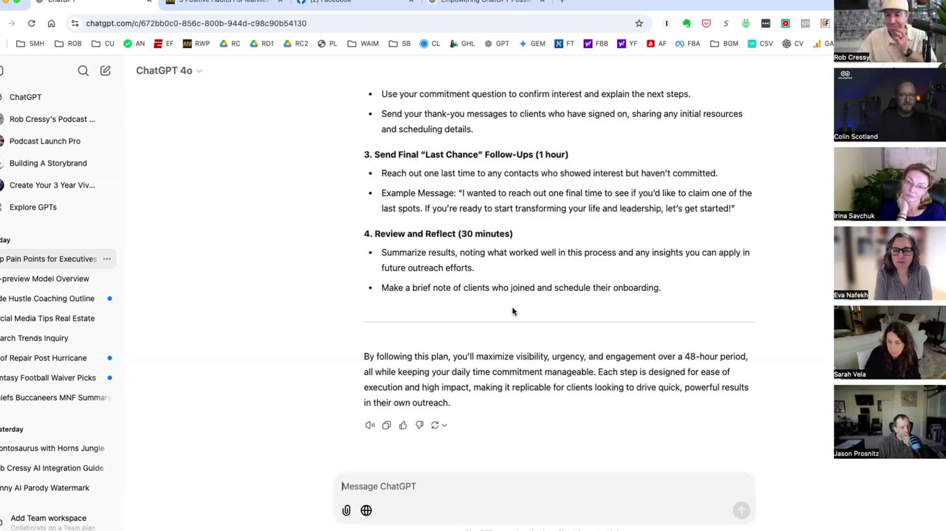
Review the day-by-day plan from its closing summary back through Thursday to Wednesday's preparation and initial outreach tasks.
scroll(512, 311, "up", 3)
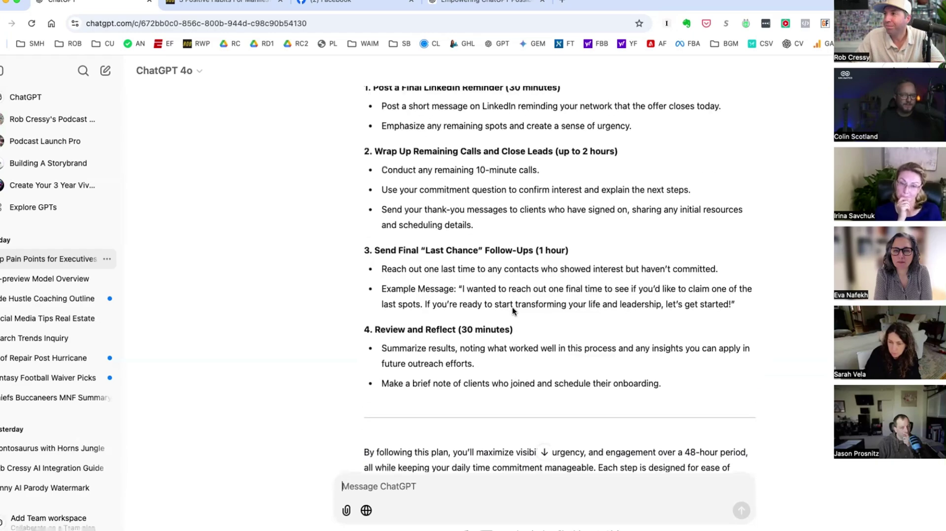
scroll(512, 311, "up", 2)
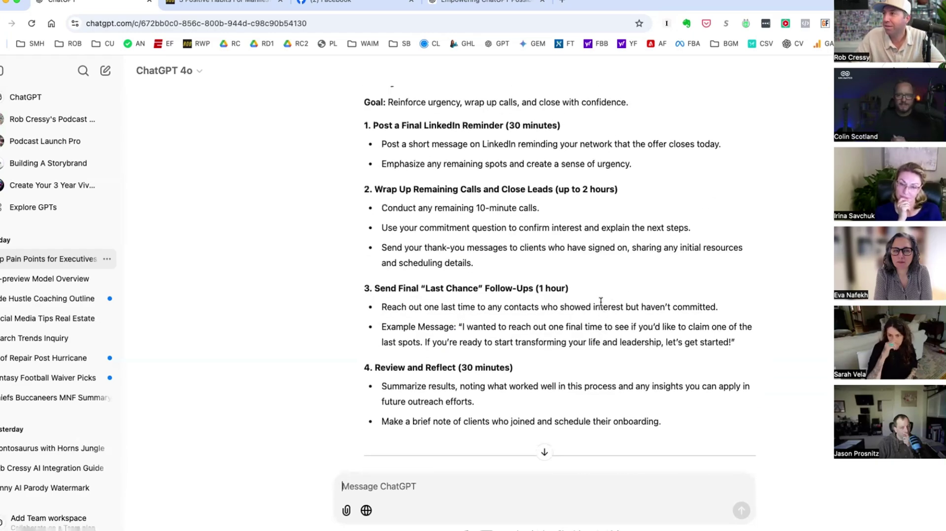
scroll(601, 302, "up", 10)
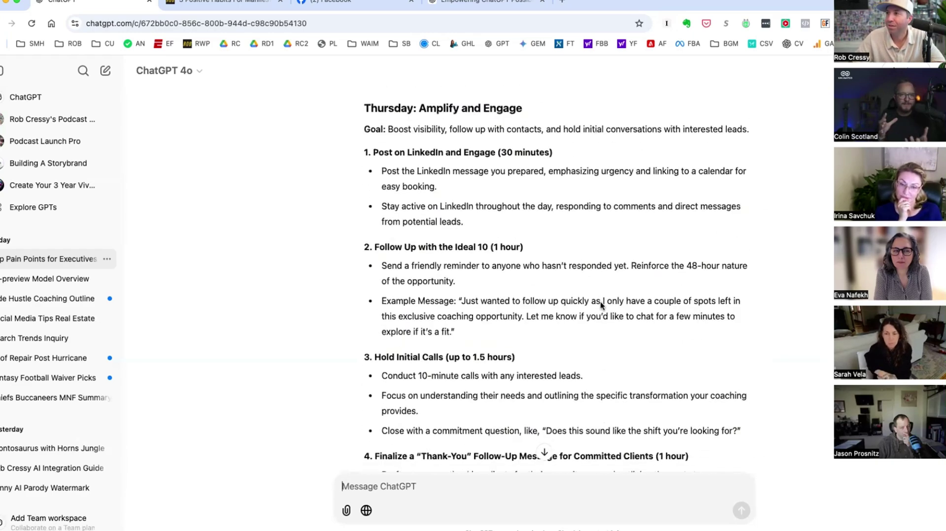
scroll(601, 305, "up", 9)
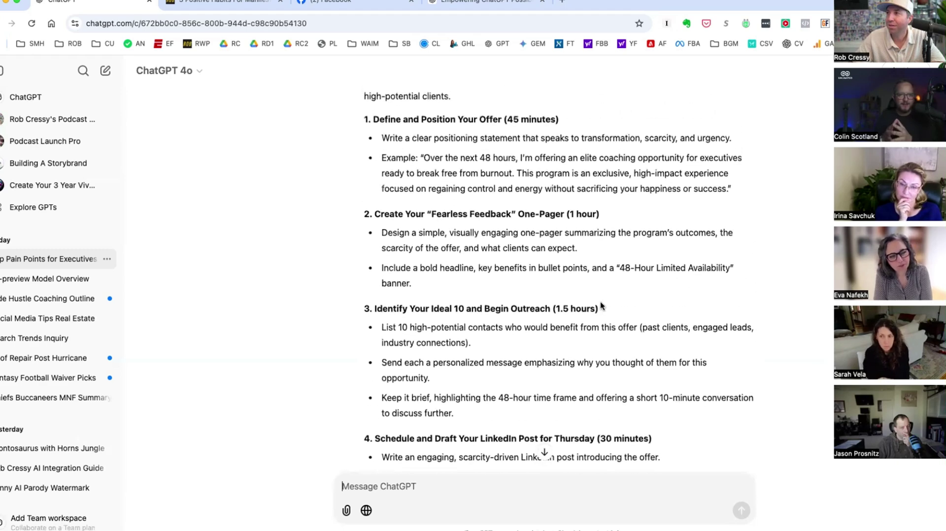
scroll(601, 304, "up", 3)
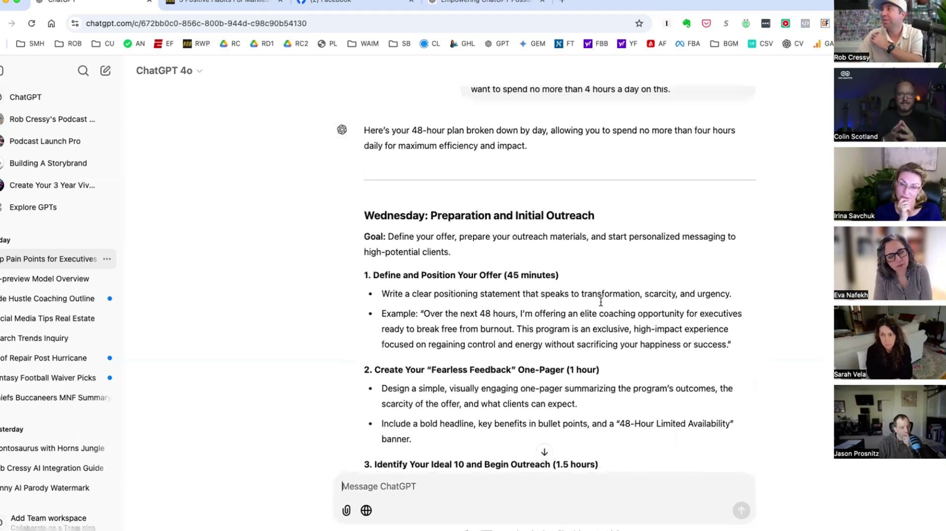
scroll(601, 306, "down", 1)
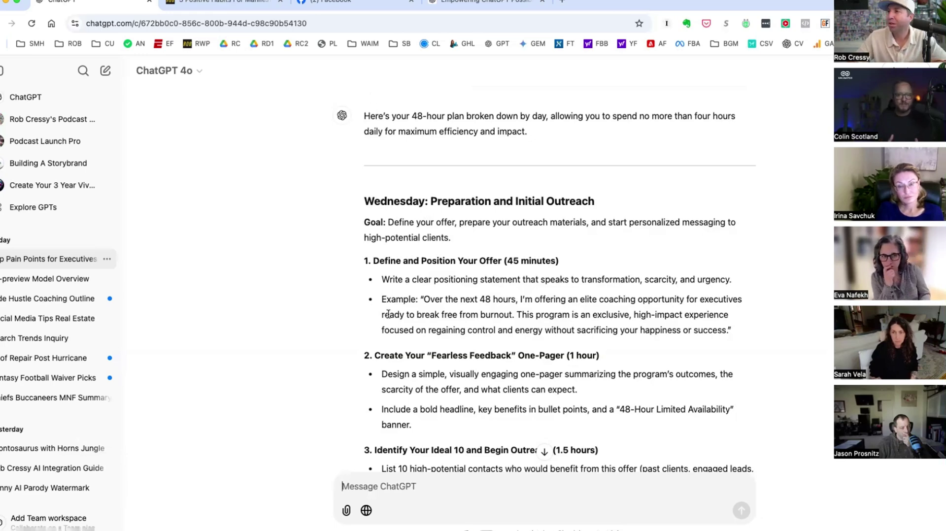
scroll(388, 313, "down", 2)
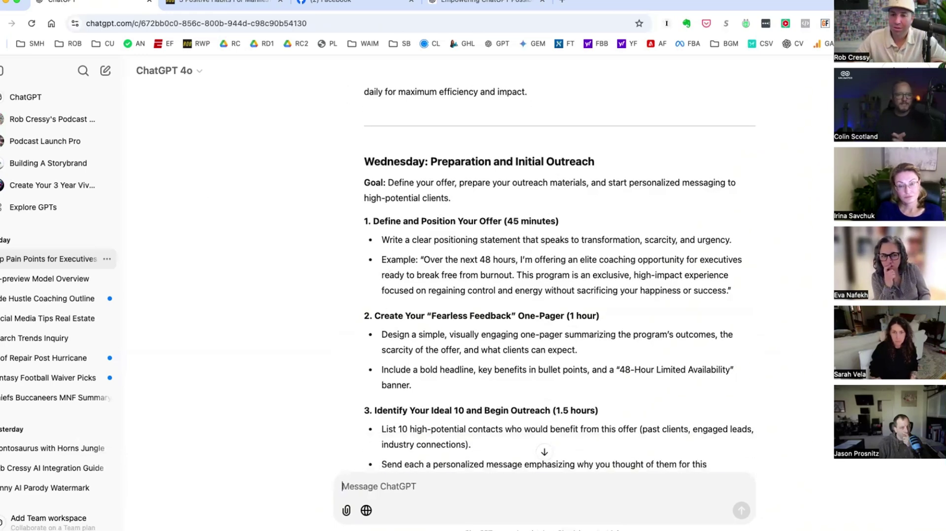
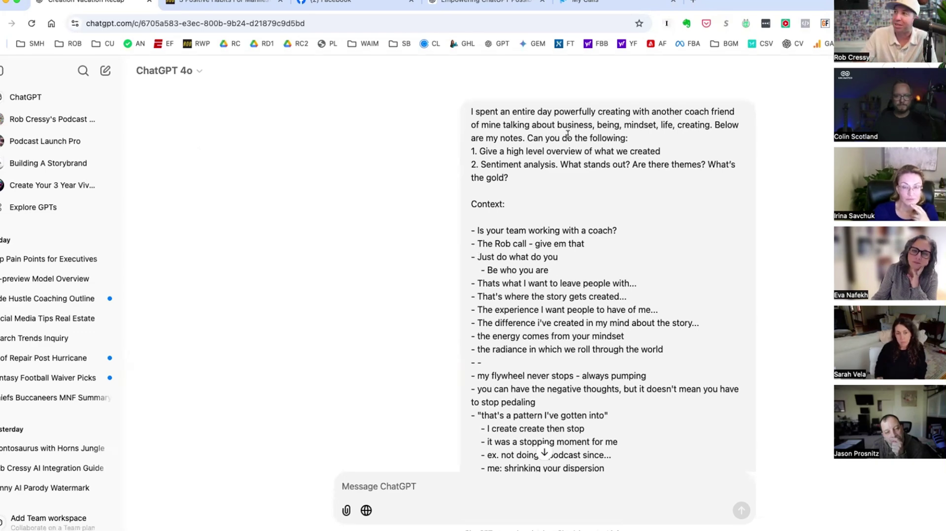
In the creation day notes chat, highlight the prompt's introduction and its two numbered requests for an overview and sentiment analysis.
mouse_move(634, 141)
left_click_drag(634, 142, 453, 113)
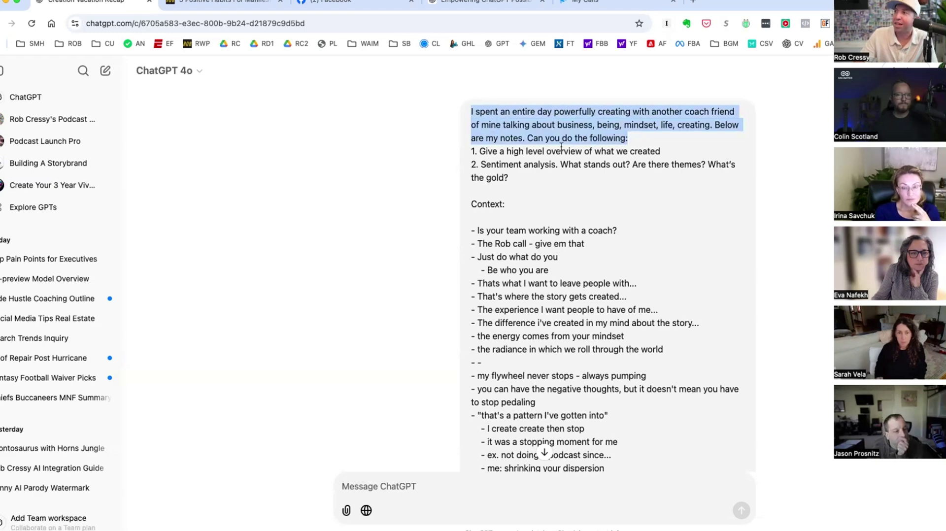
left_click(526, 156)
left_click_drag(513, 181, 472, 153)
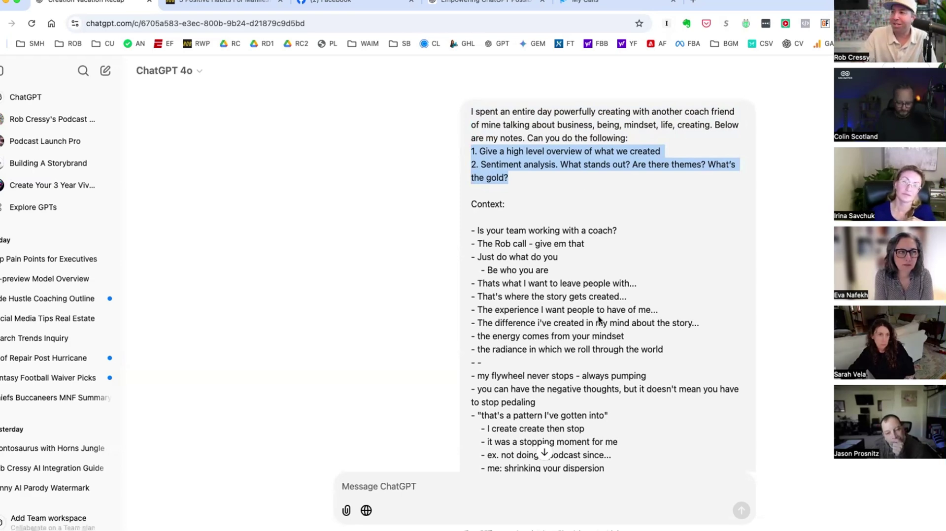
Read past the pasted notes to the High-Level Overview and its themes, and highlight the Sentiment Analysis heading.
scroll(599, 318, "down", 20)
scroll(598, 316, "down", 10)
scroll(598, 316, "up", 6)
scroll(599, 318, "down", 4)
scroll(598, 320, "up", 1)
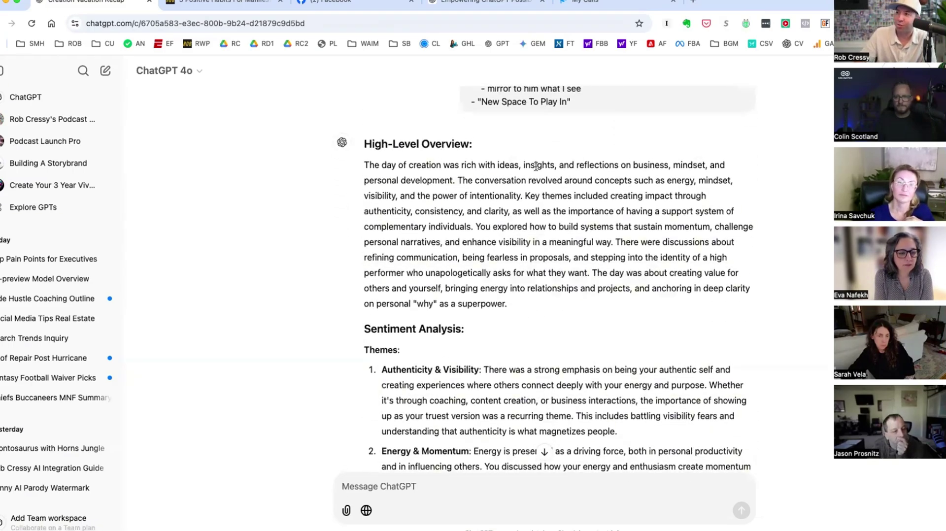
scroll(529, 368, "down", 3)
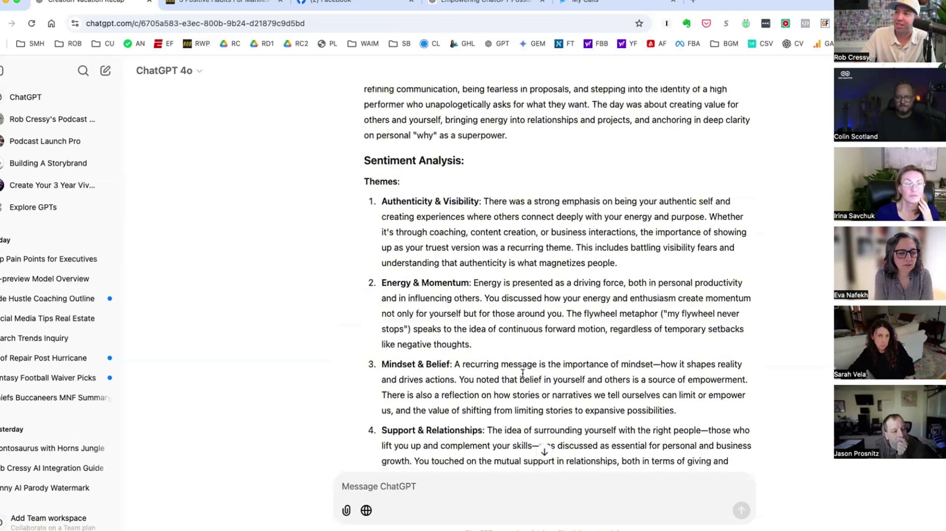
left_click_drag(459, 165, 362, 164)
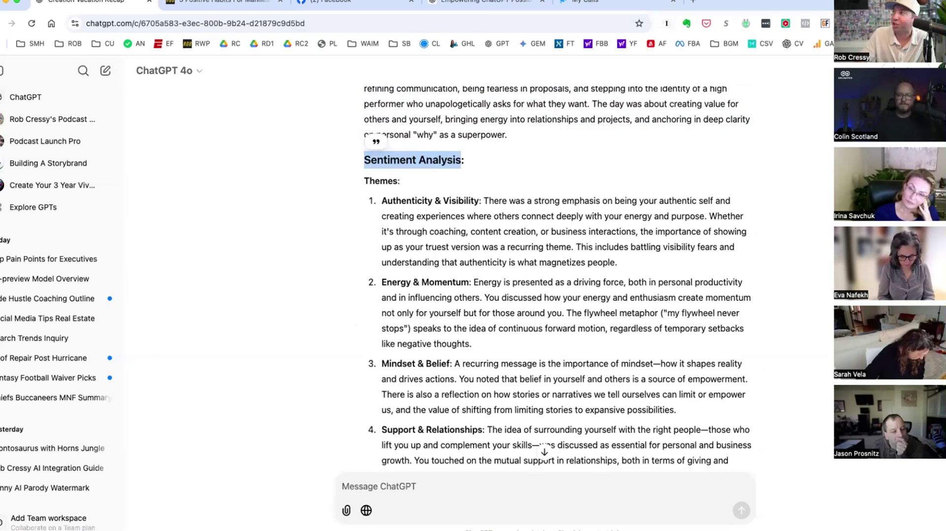
Open the ChatGPT customization settings, read the custom instructions down to the ten coaching categories, and close them without saving.
left_click(826, 154)
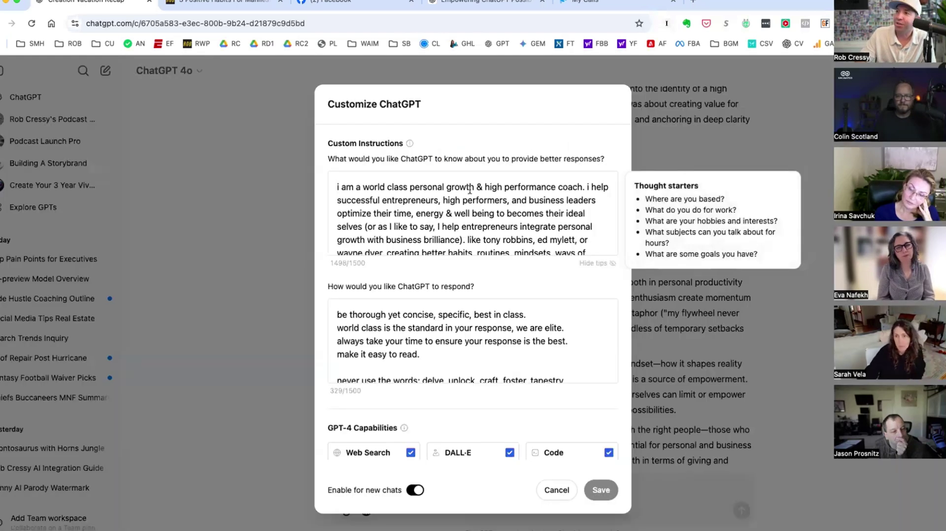
scroll(470, 190, "down", 10)
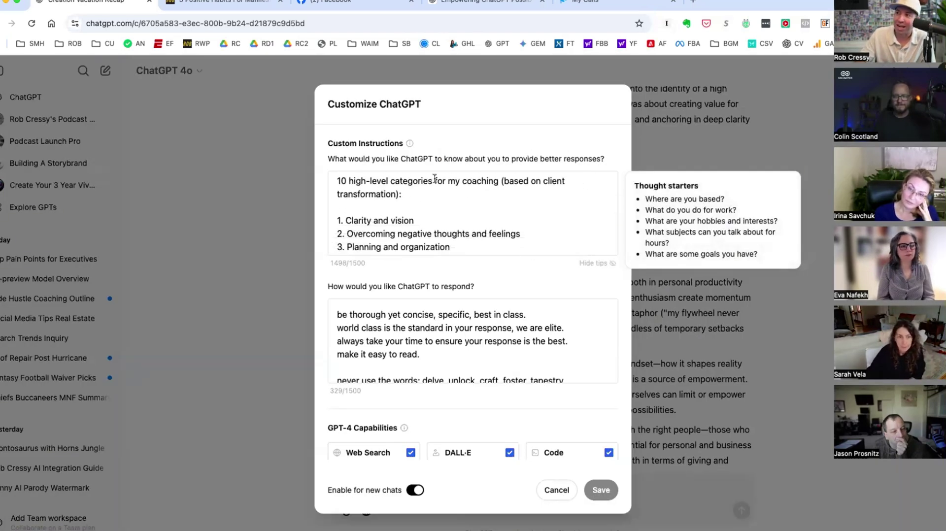
scroll(448, 208, "down", 5)
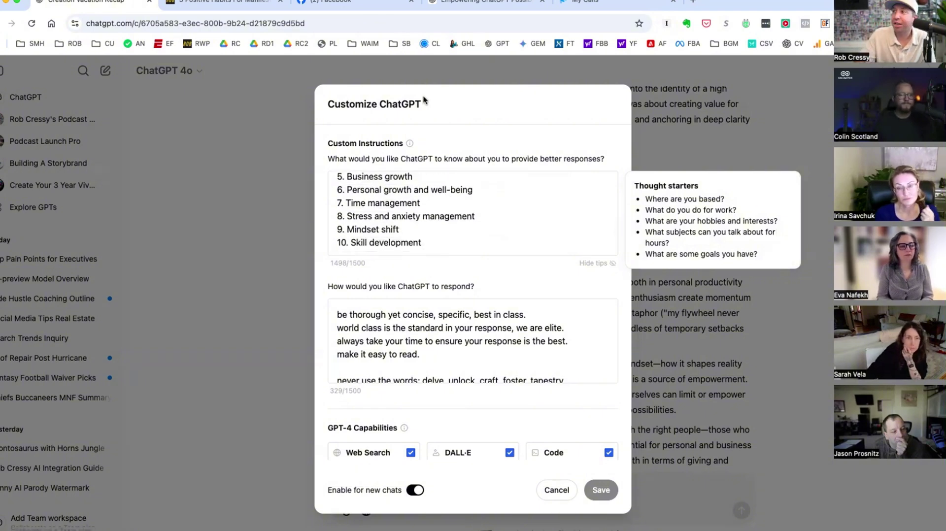
left_click(557, 490)
Read the What Stands Out and Key Takeaways sections, highlighting the first heading and the "Authenticity Creates Connection" takeaway.
scroll(557, 332, "down", 10)
scroll(556, 331, "down", 4)
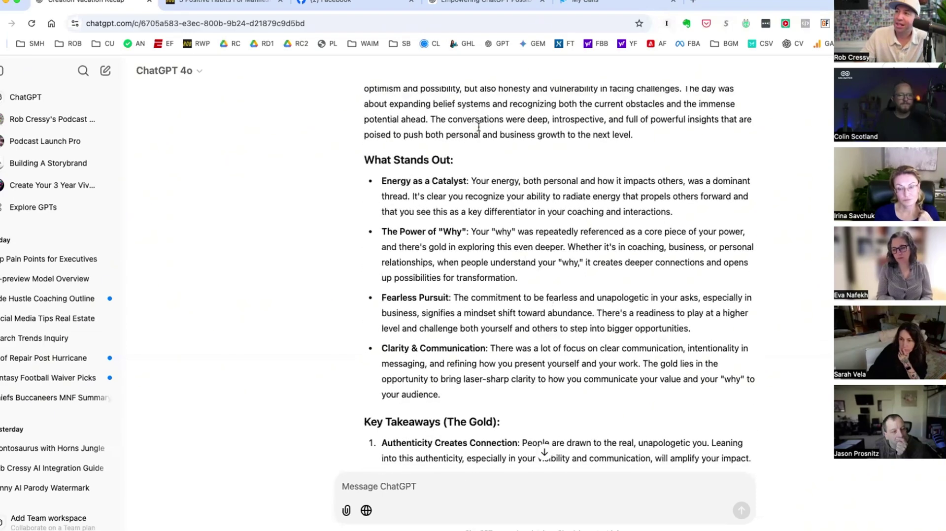
left_click_drag(453, 160, 365, 160)
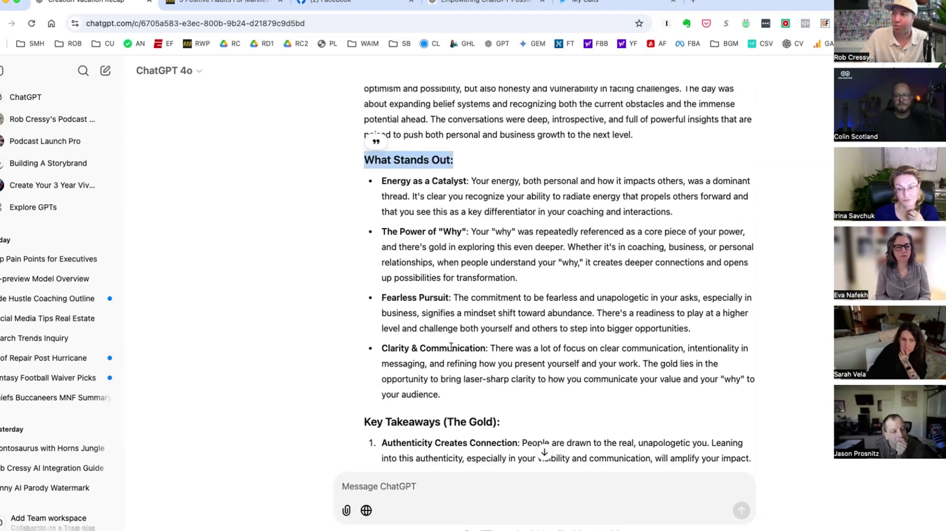
scroll(450, 347, "down", 4)
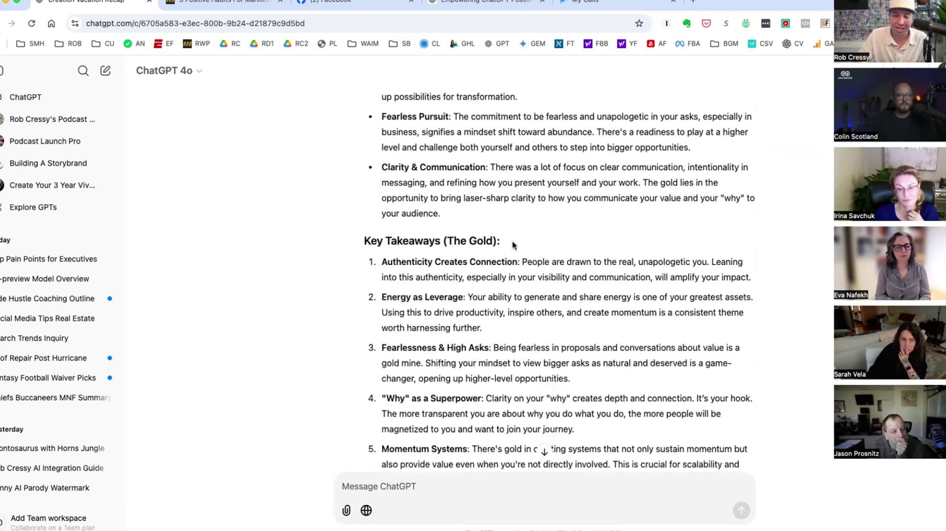
scroll(493, 255, "down", 1)
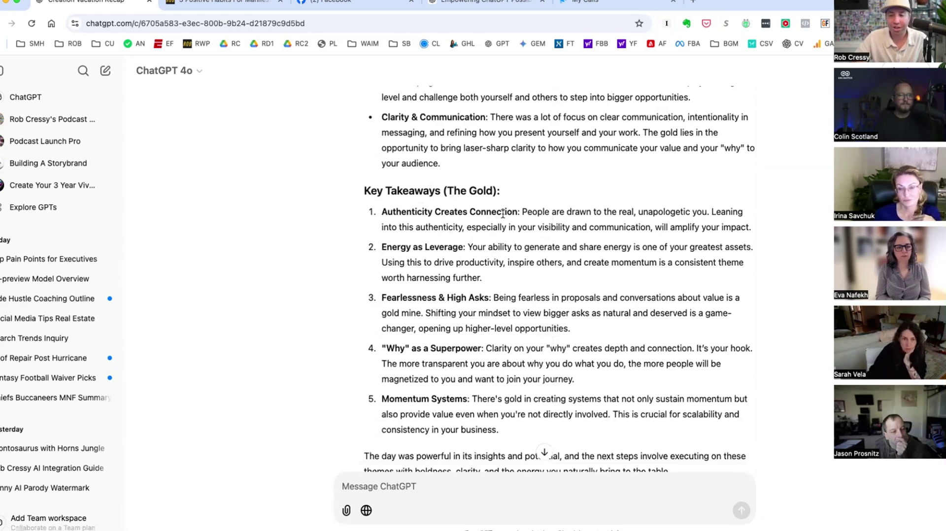
left_click_drag(502, 213, 376, 213)
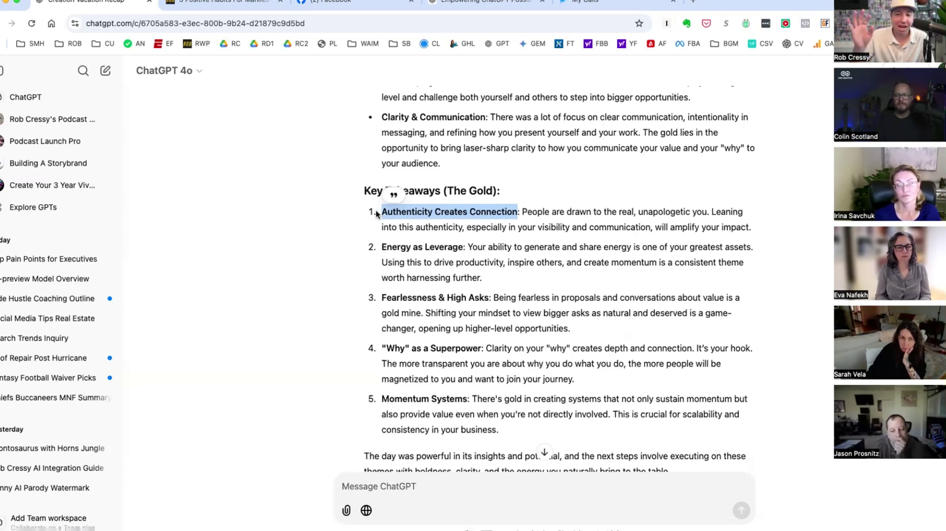
Highlight the follow-up prompt on categorizing quotes by theme and, under Authenticity & Visibility, the quote "People get stuck in their own story".
scroll(529, 327, "down", 5)
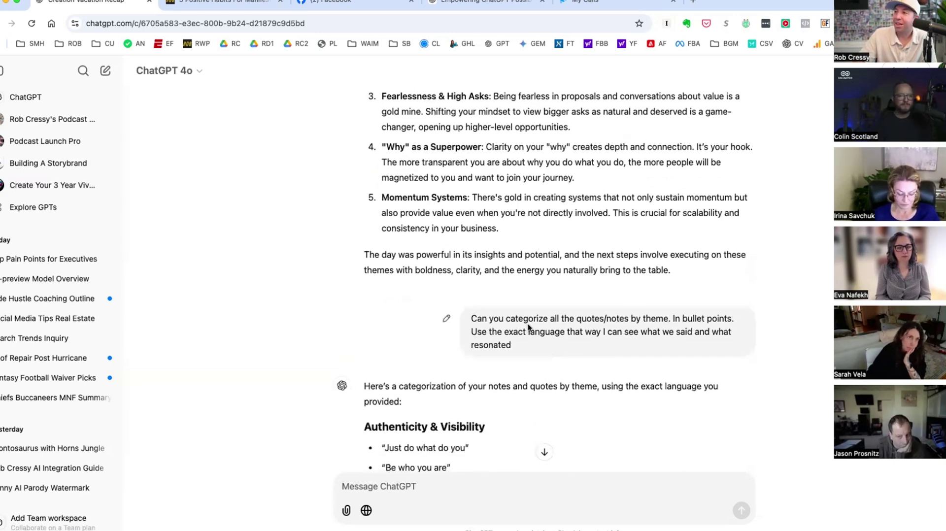
left_click_drag(517, 345, 467, 320)
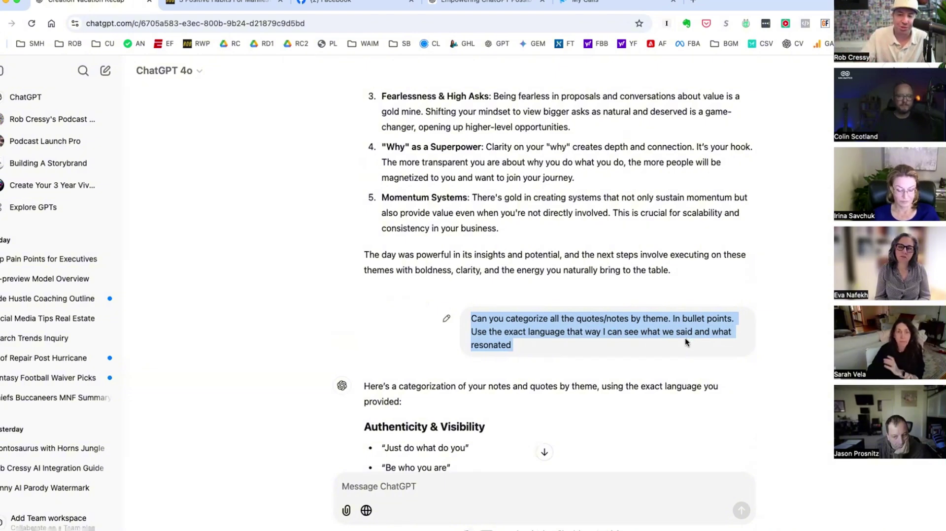
scroll(625, 358, "down", 7)
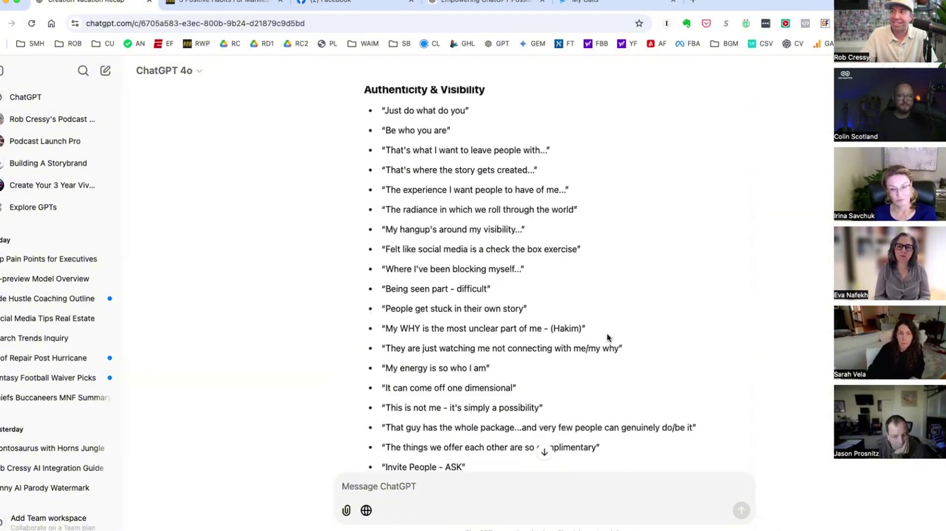
scroll(609, 340, "up", 1)
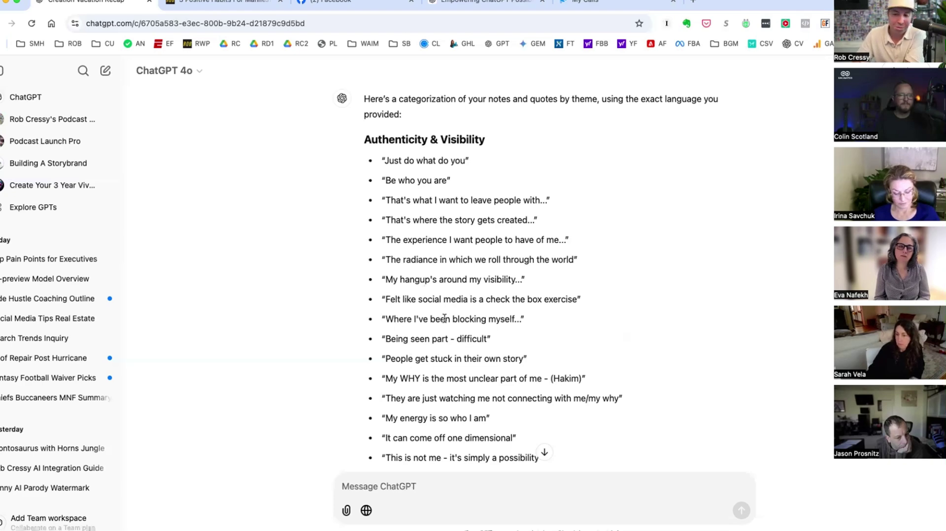
scroll(449, 319, "down", 3)
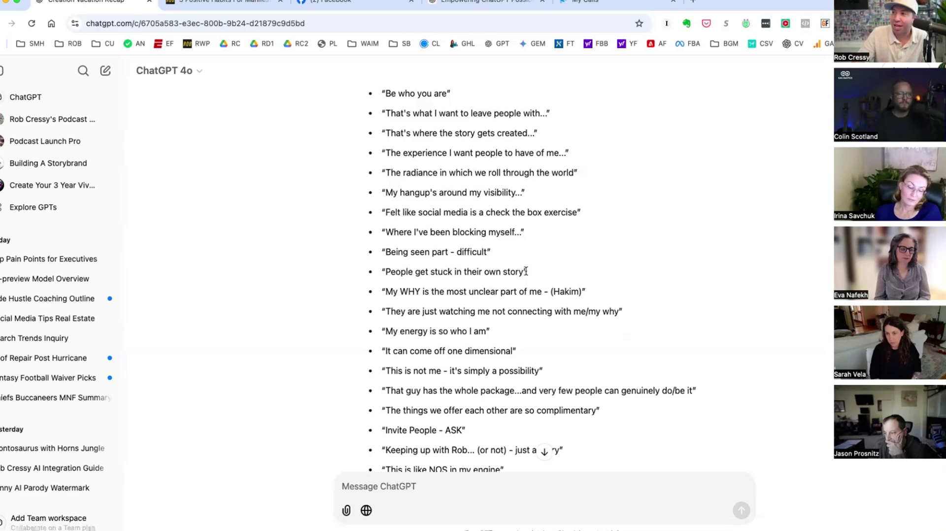
left_click_drag(526, 272, 385, 272)
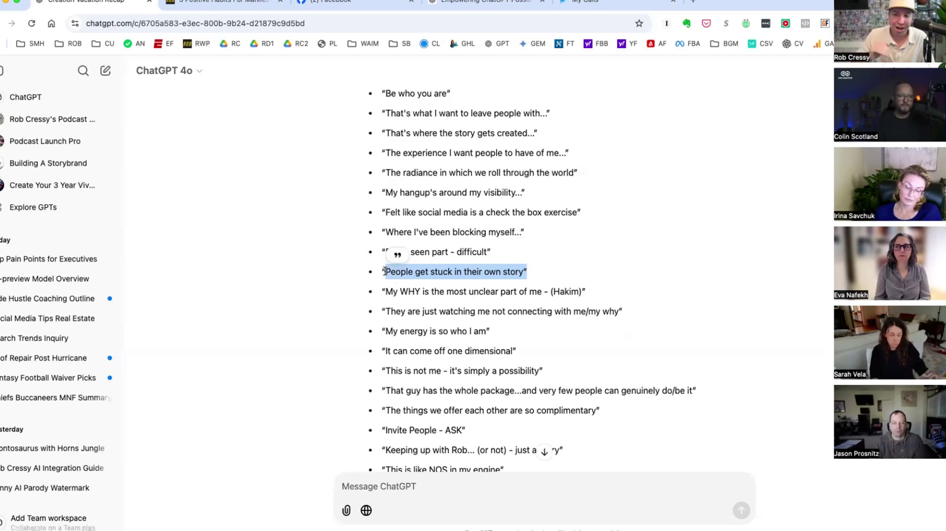
Skim the remaining categorized quotes, from the mindset quotes through Support & Relationships to Vulnerability & Connection and the closing remark.
scroll(385, 270, "down", 20)
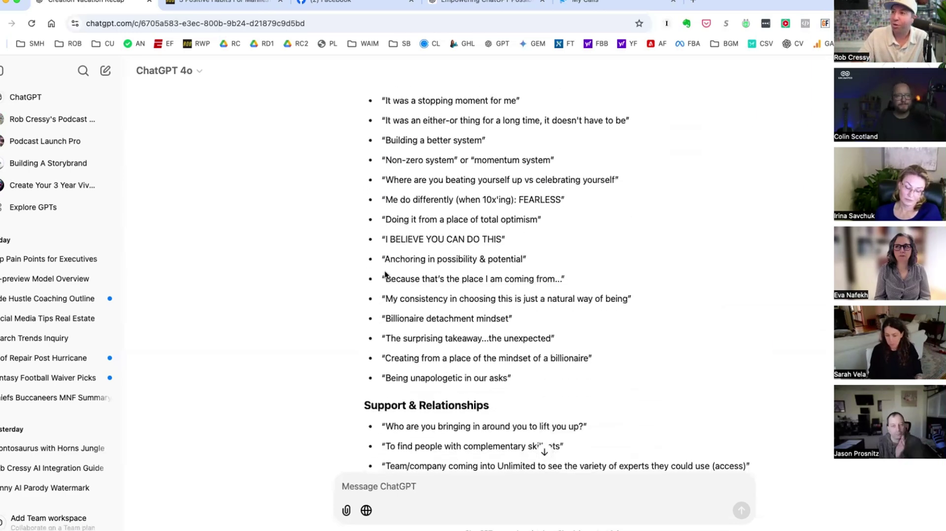
scroll(385, 275, "down", 15)
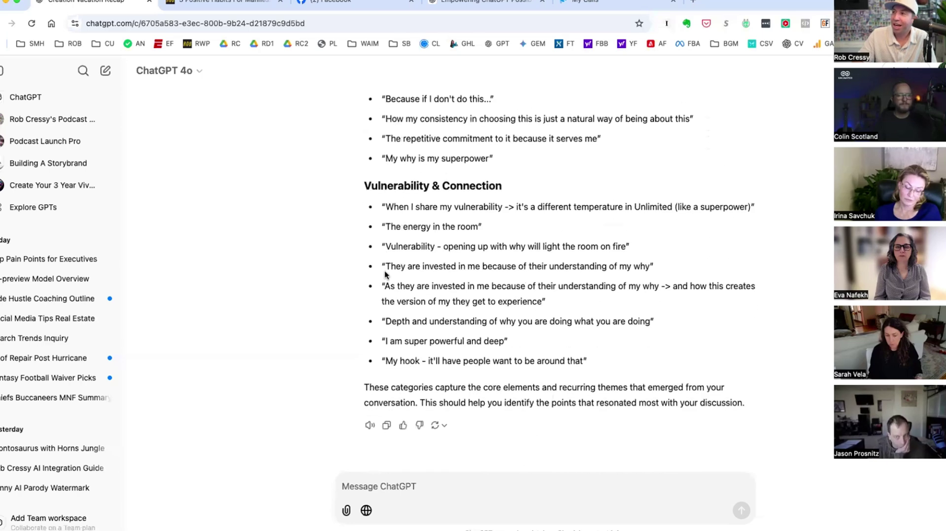
scroll(386, 271, "up", 2)
scroll(387, 266, "down", 2)
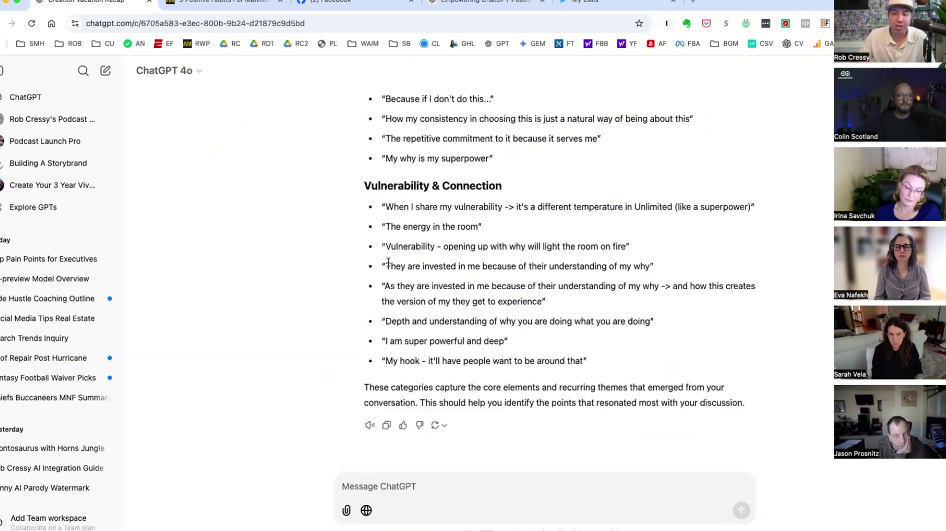